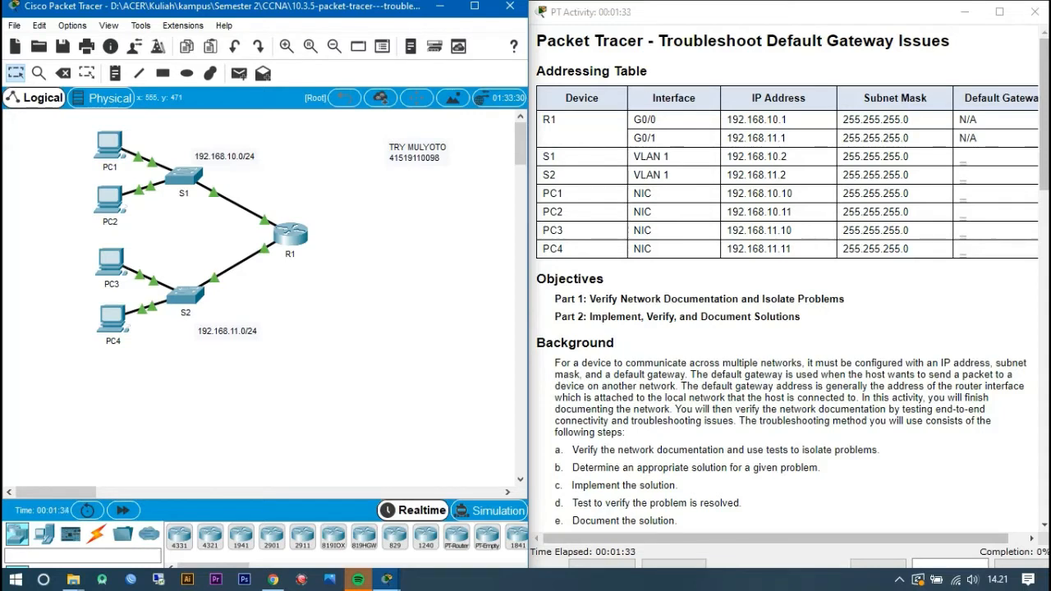
- Read the addressing table, objectives and background of the default gateway troubleshooting activity
drag(537, 71, 649, 71)
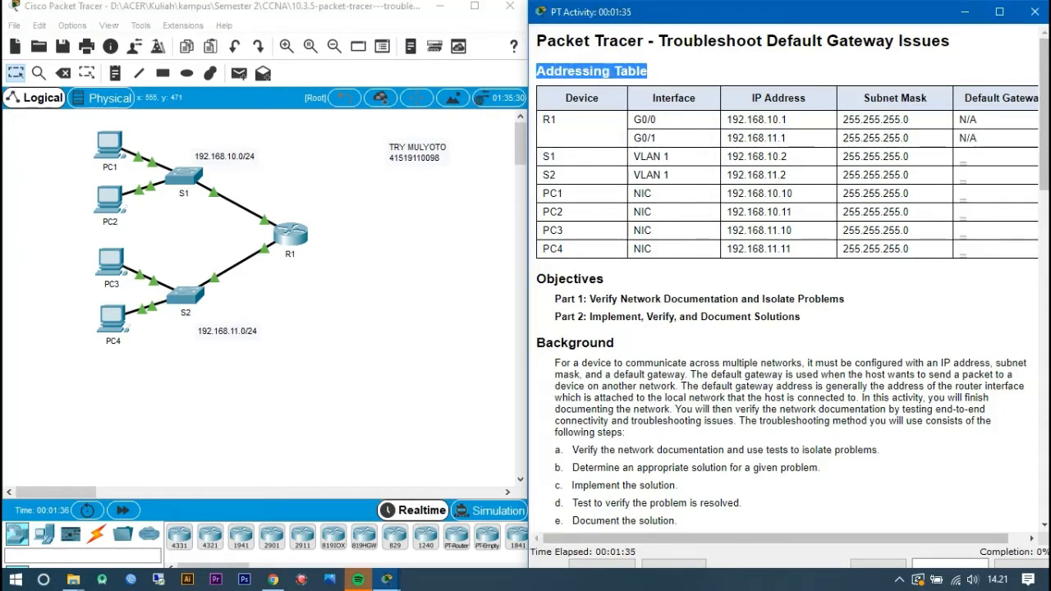
click(657, 72)
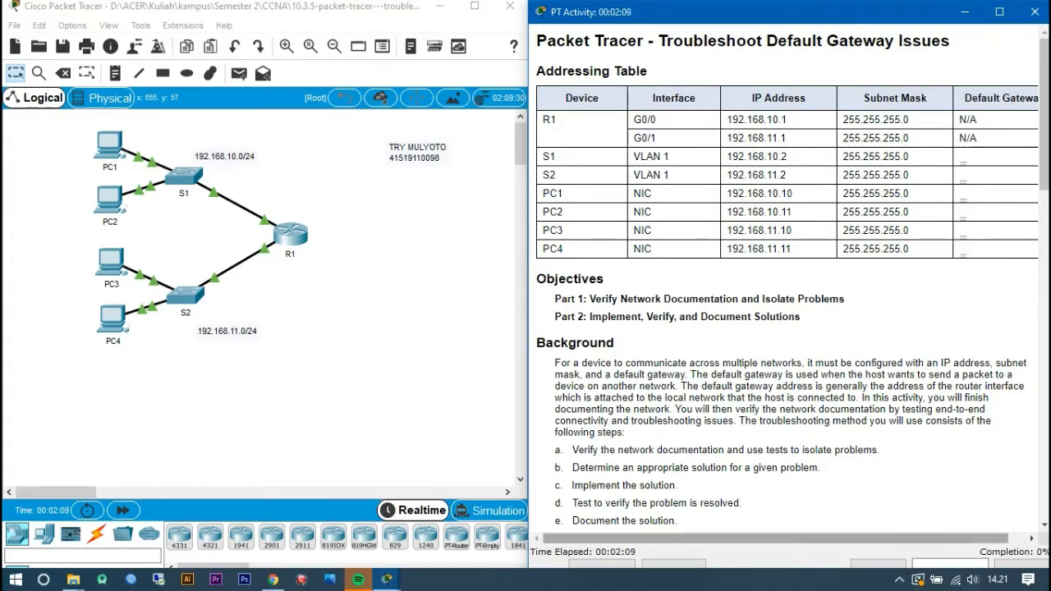
scroll(784, 312, right, 1)
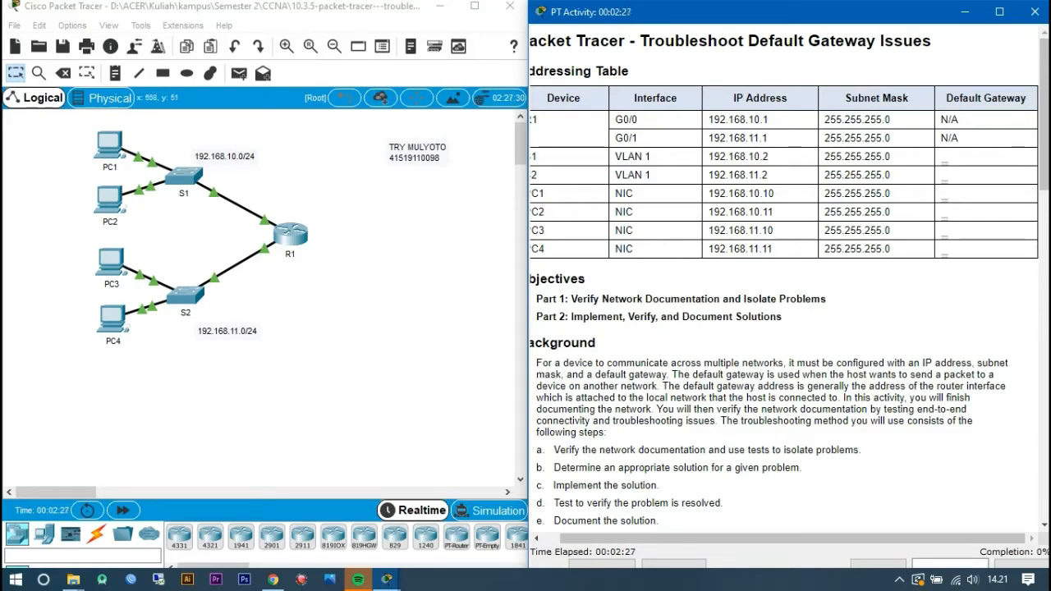
drag(739, 539, 719, 539)
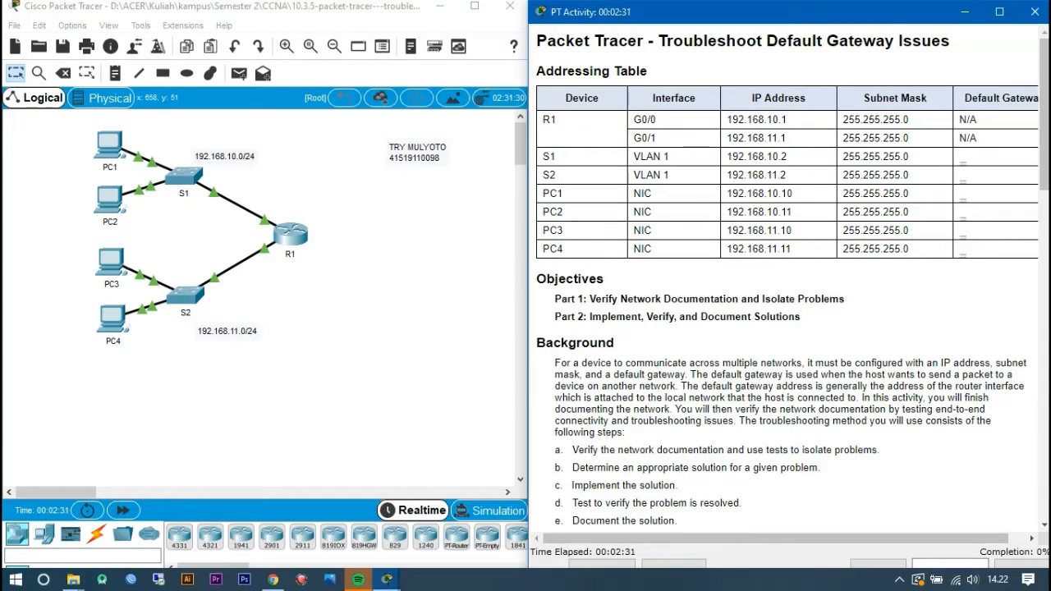
scroll(788, 287, down, 1)
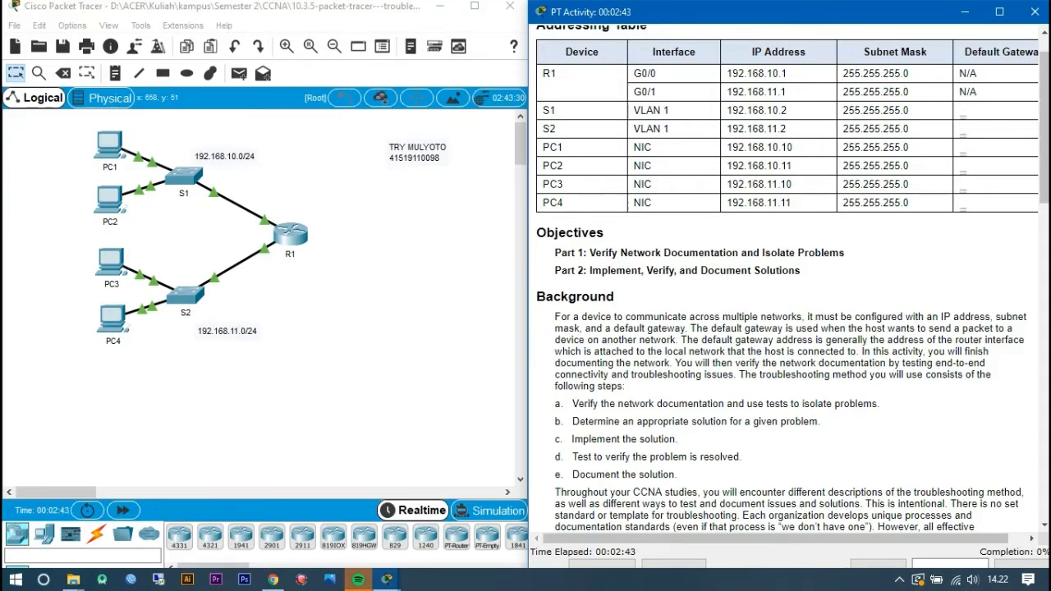
scroll(788, 279, down, 3)
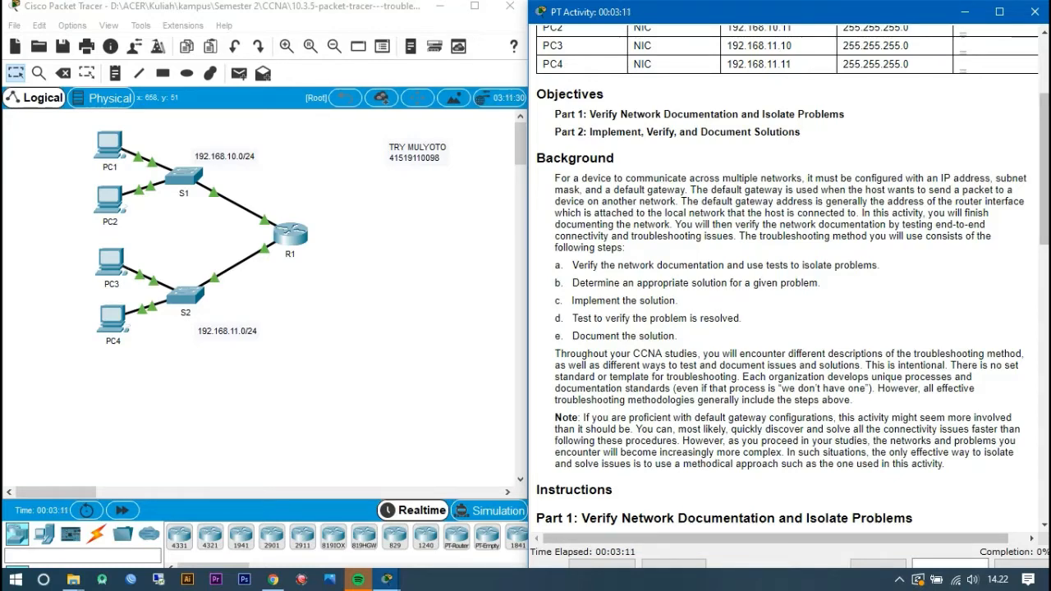
scroll(793, 277, down, 1)
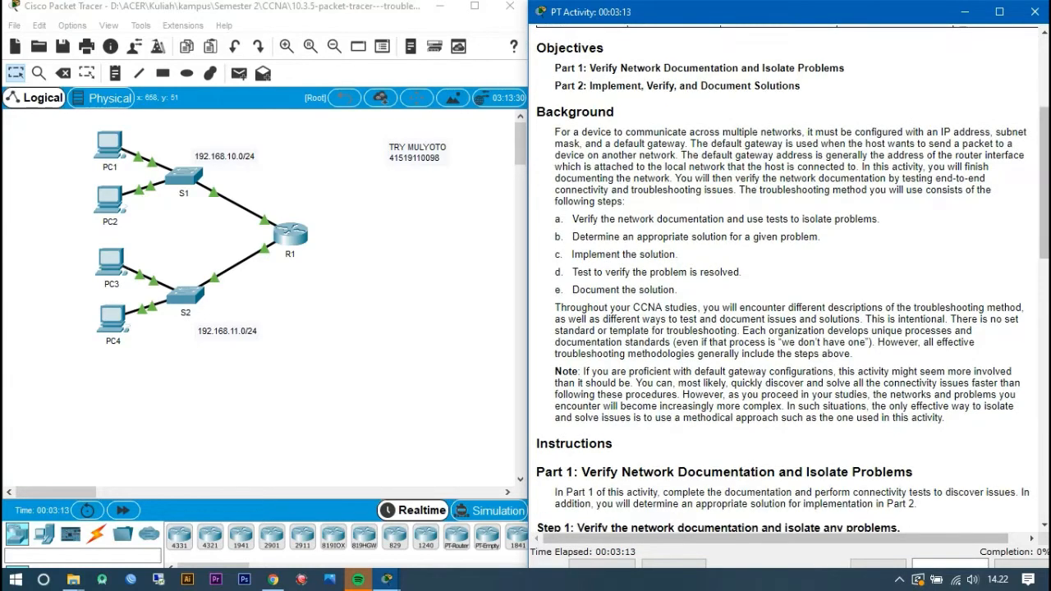
scroll(793, 277, down, 1)
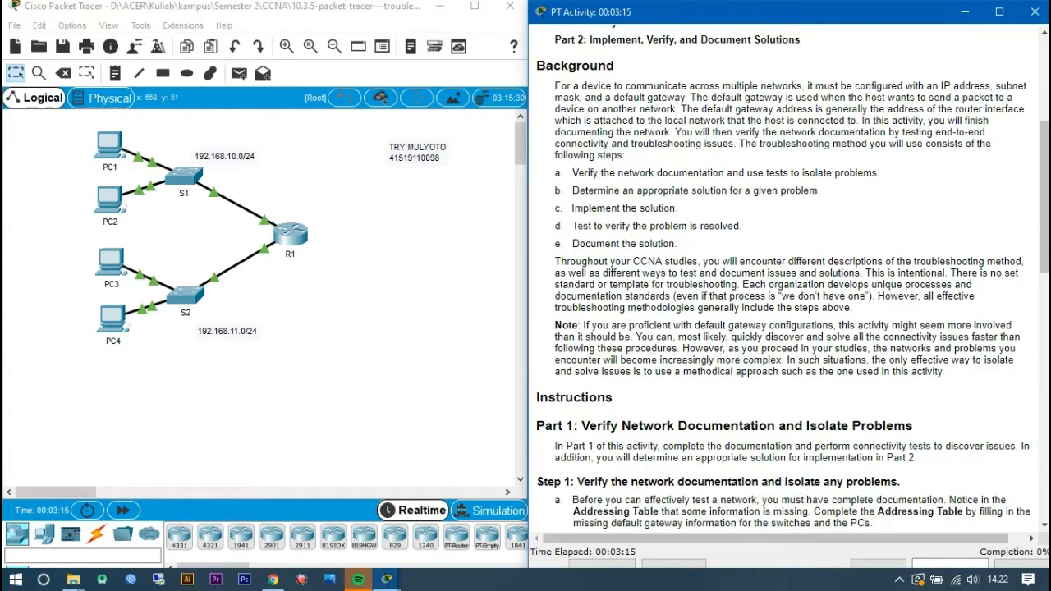
scroll(793, 277, down, 1)
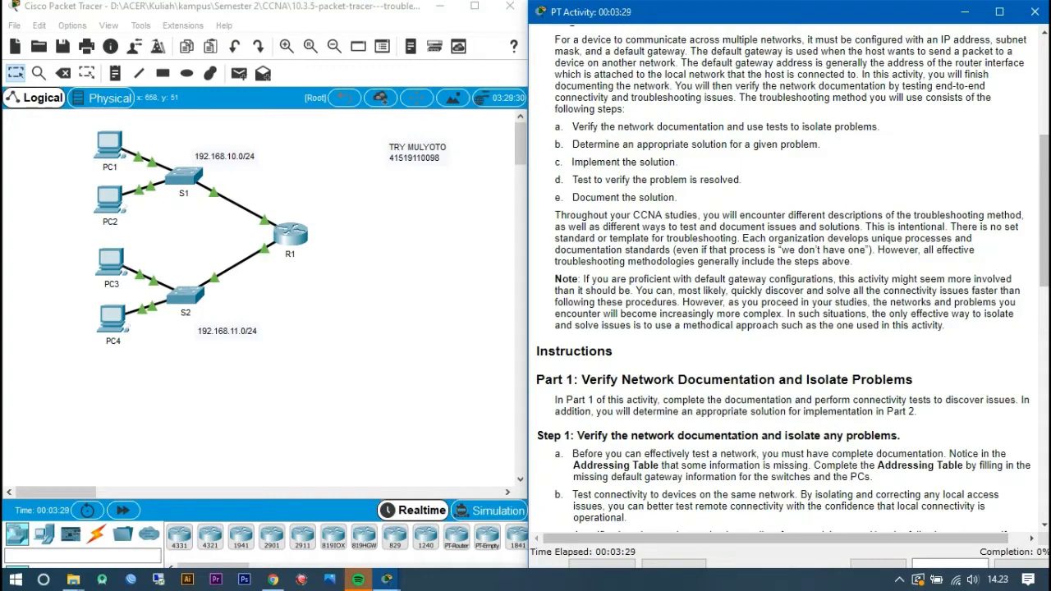
scroll(788, 279, down, 1)
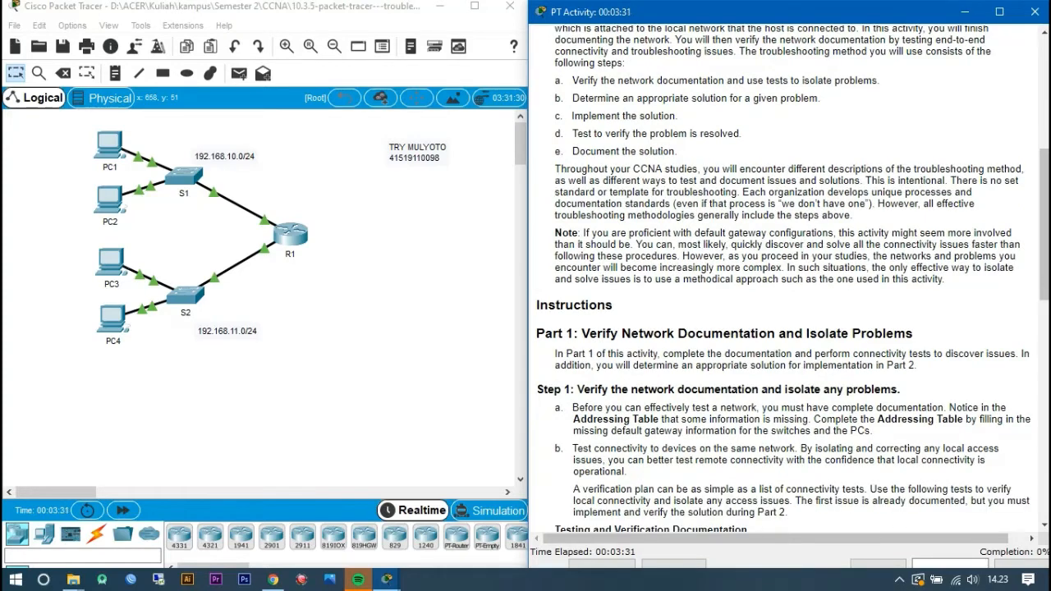
- Read the Part 1 instructions on verifying the network documentation, testing connectivity and determining an appropriate solution
scroll(789, 279, down, 3)
scroll(789, 279, down, 1)
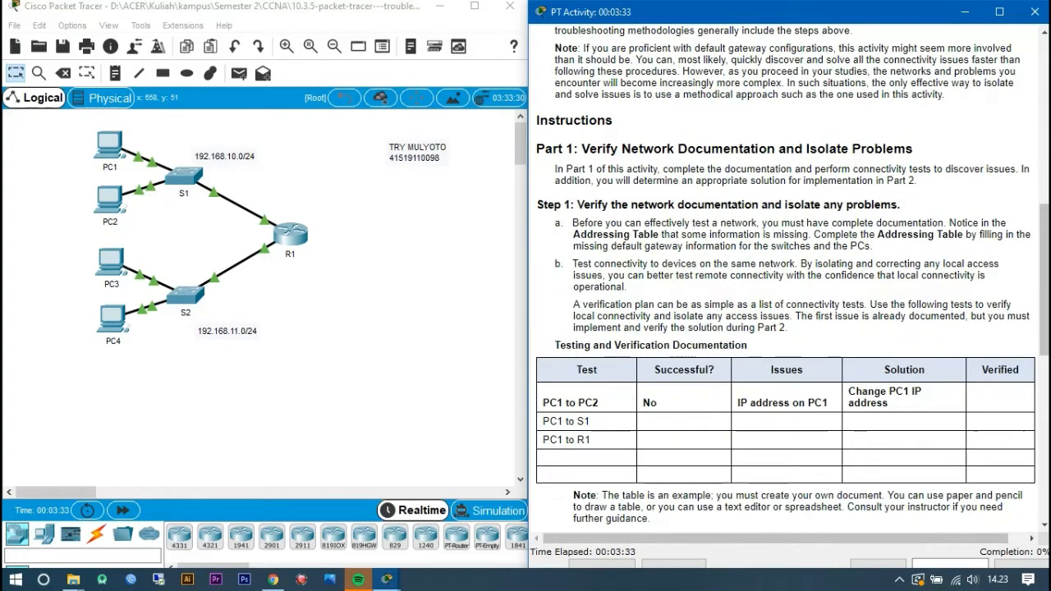
drag(575, 204, 891, 204)
click(891, 215)
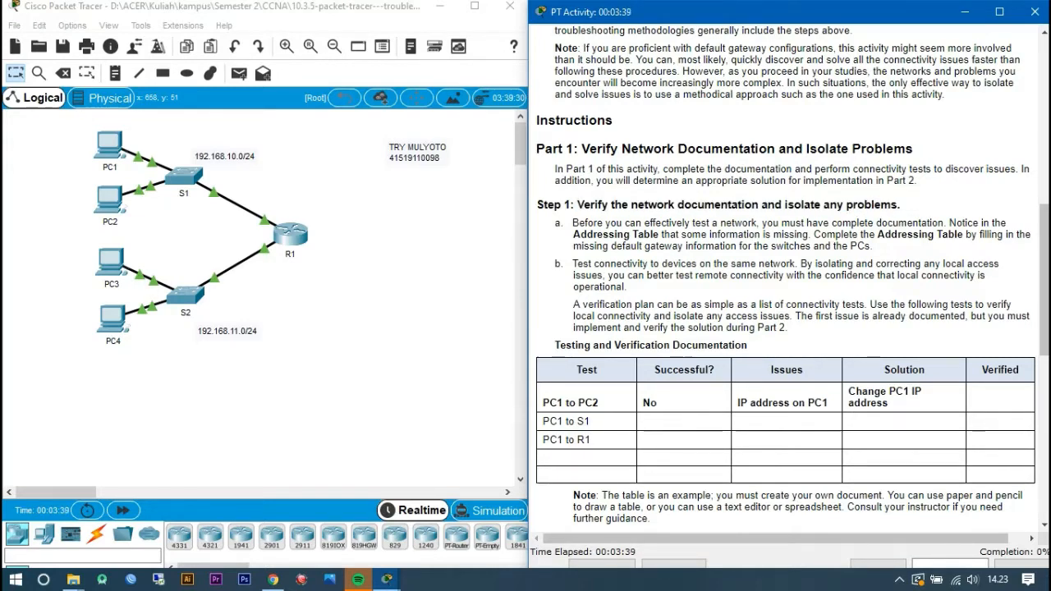
scroll(854, 279, down, 6)
scroll(854, 279, down, 1)
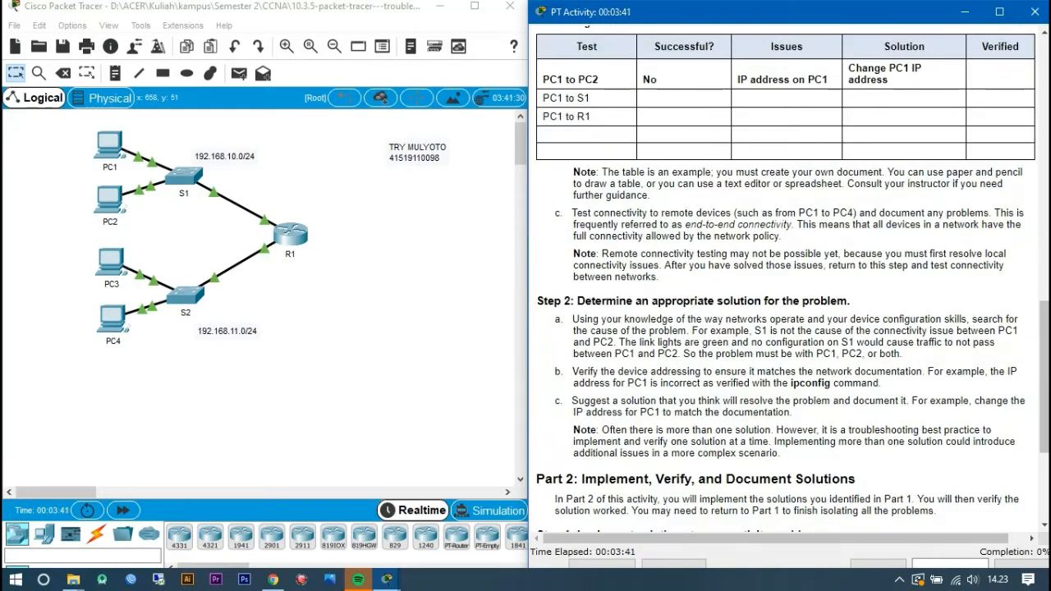
drag(577, 301, 715, 301)
scroll(854, 280, up, 7)
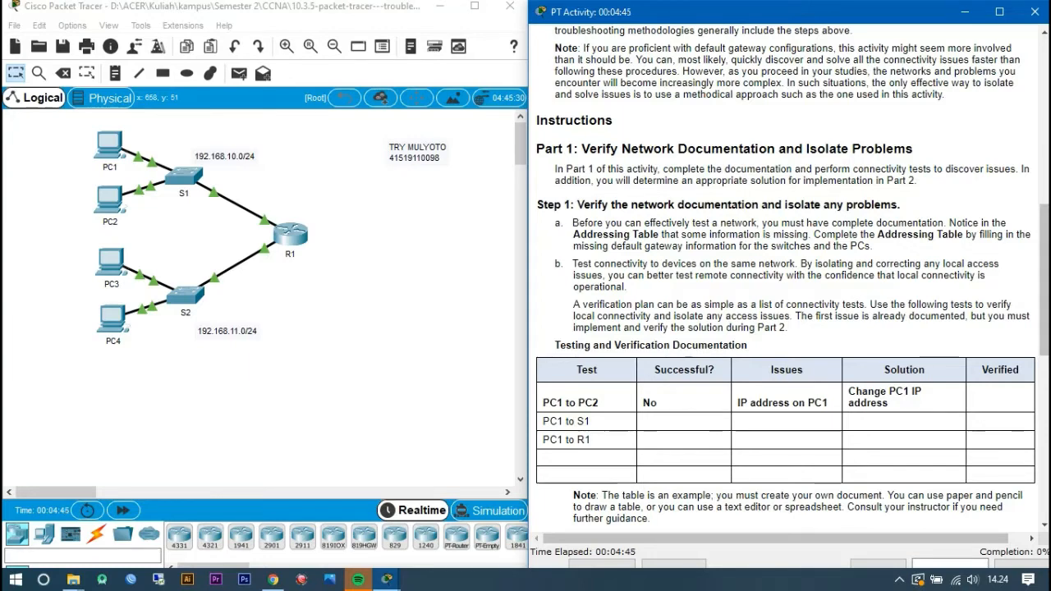
scroll(786, 279, down, 5)
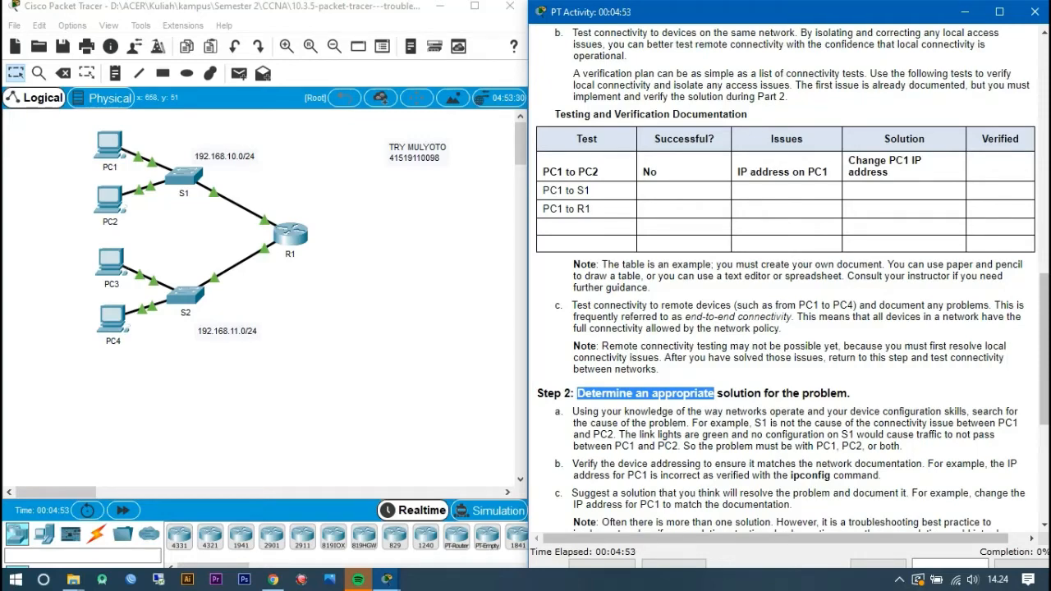
scroll(792, 277, down, 1)
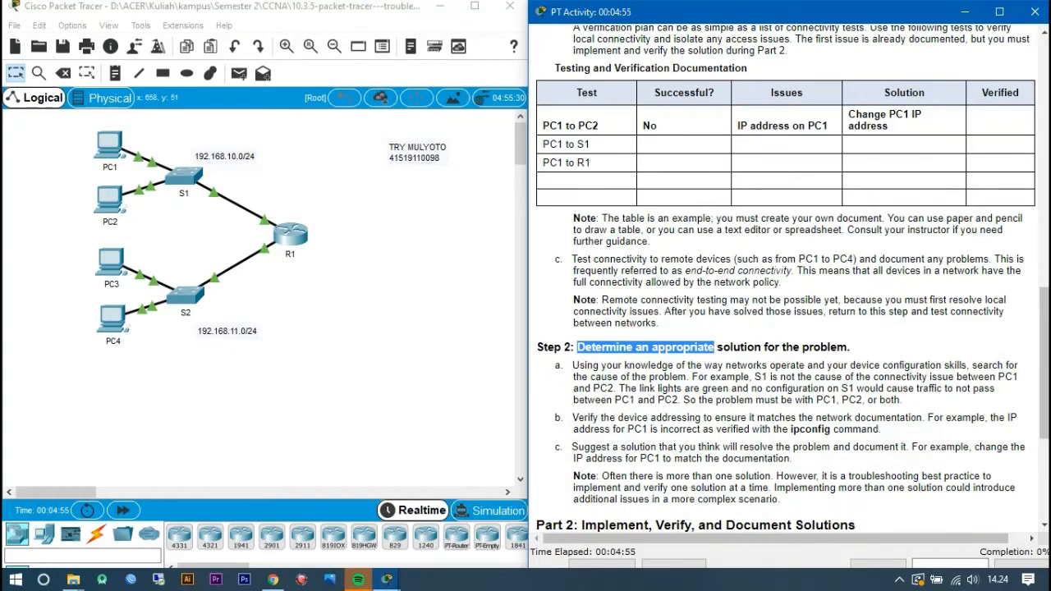
scroll(793, 278, down, 5)
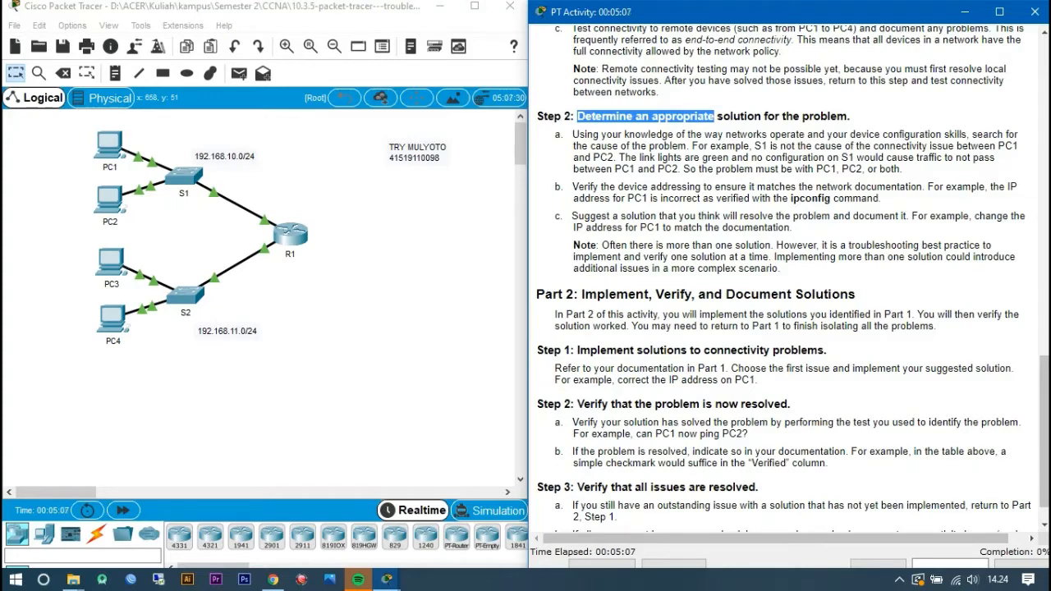
- Read the Part 2 instructions on implementing, verifying and documenting solutions, and return to the addressing table
drag(584, 294, 855, 294)
click(855, 296)
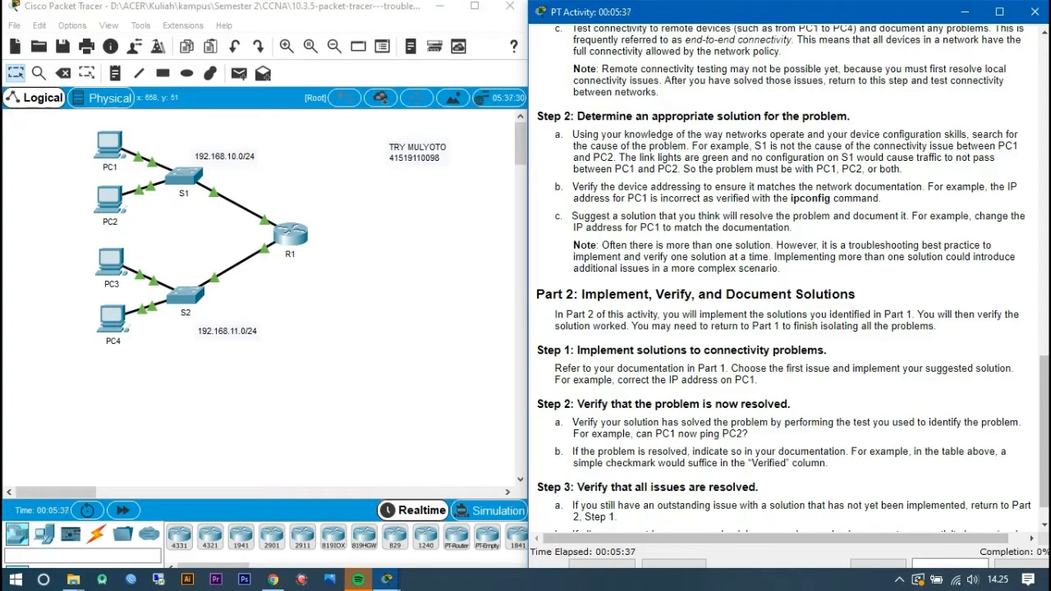
scroll(792, 274, down, 1)
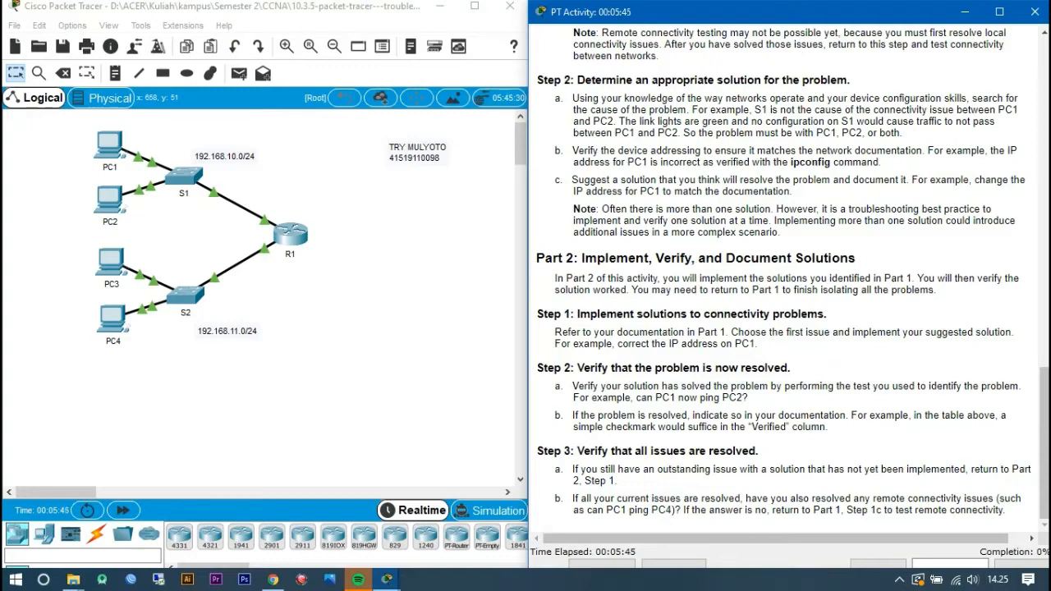
drag(616, 331, 779, 332)
click(778, 332)
scroll(786, 279, up, 15)
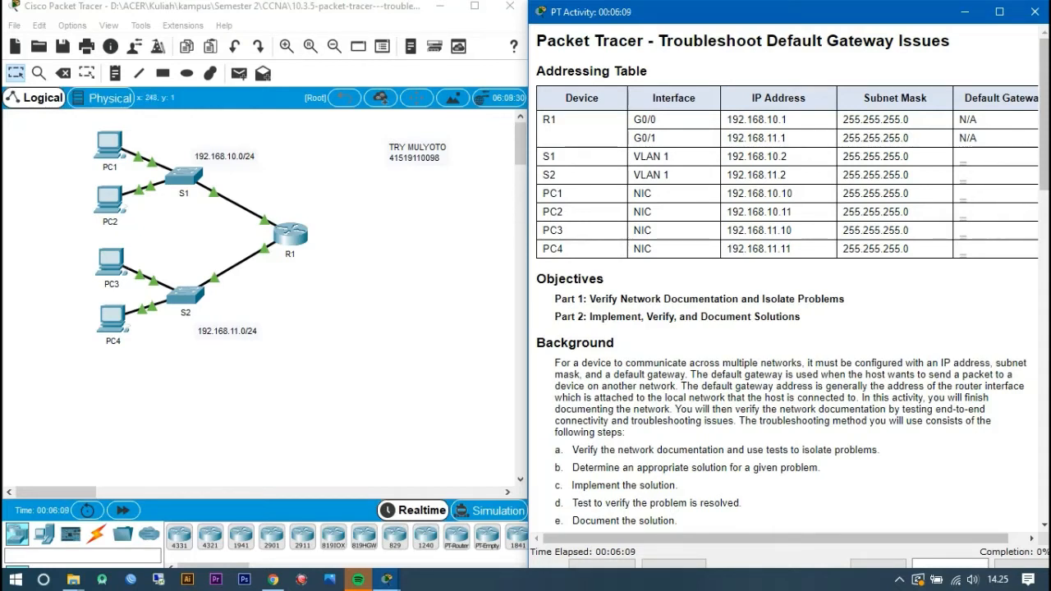
- Maximize the topology window, send a simple PDU from PC1 to PC2, and show the PDU list
click(475, 6)
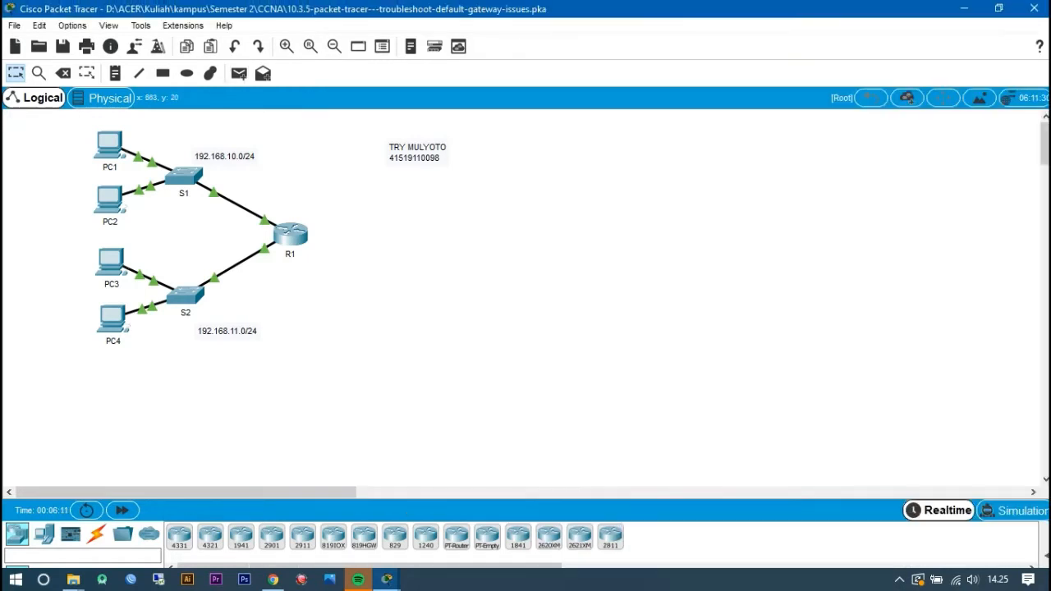
click(239, 74)
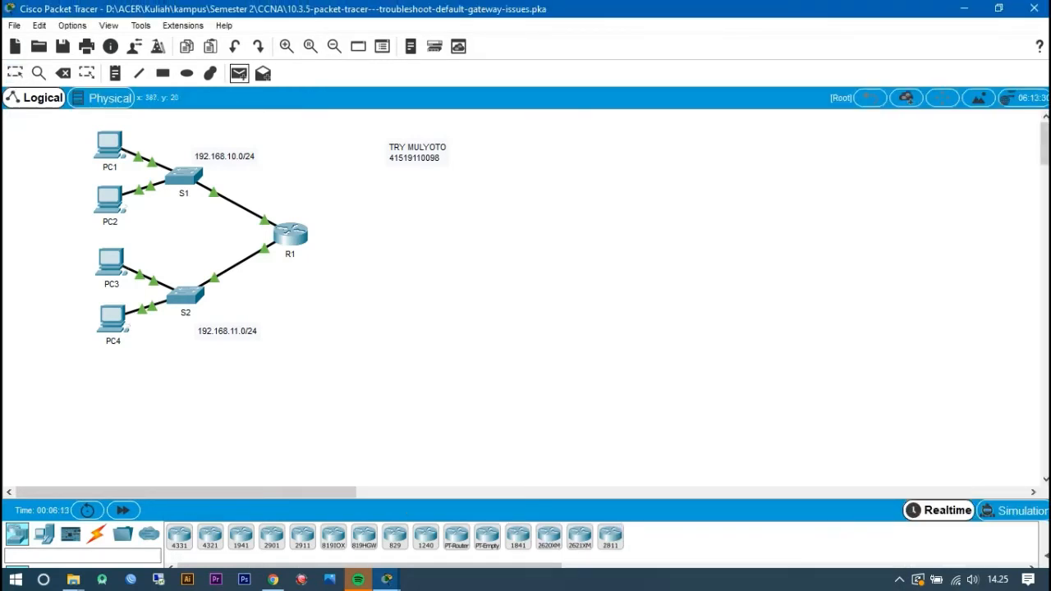
click(110, 146)
click(112, 197)
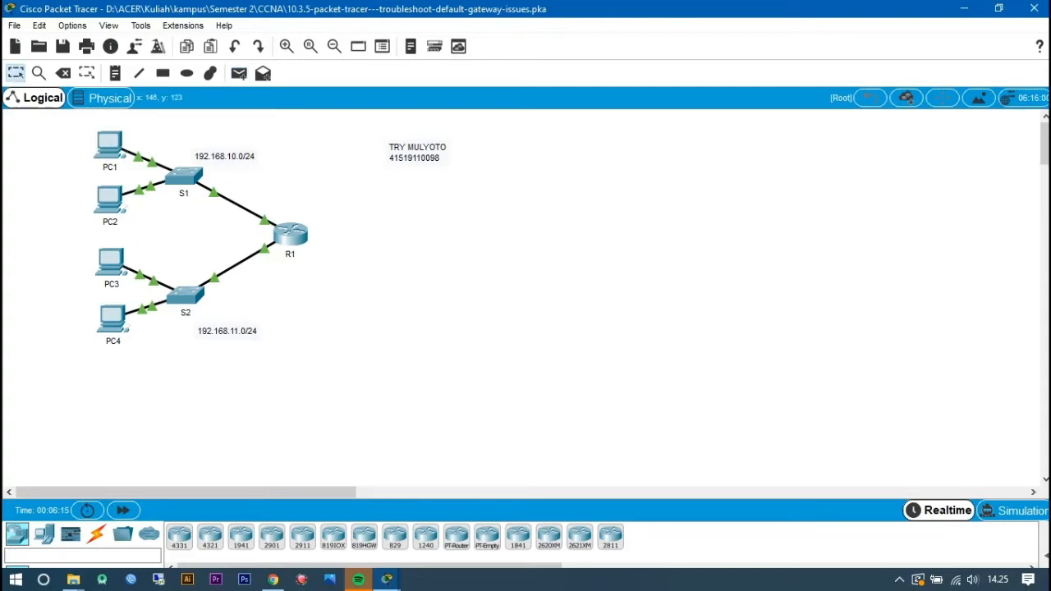
click(1046, 556)
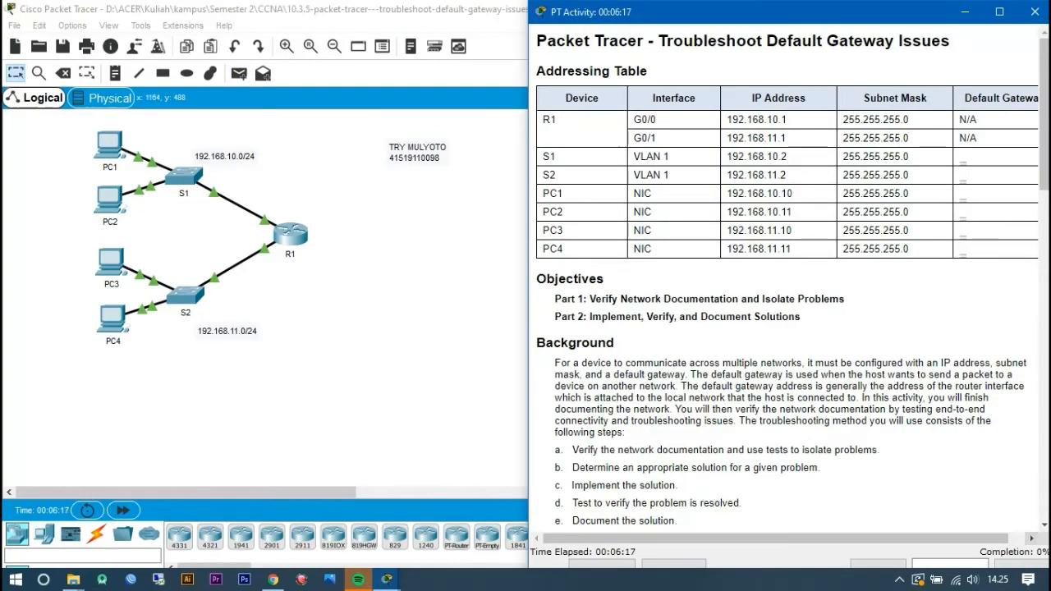
click(964, 8)
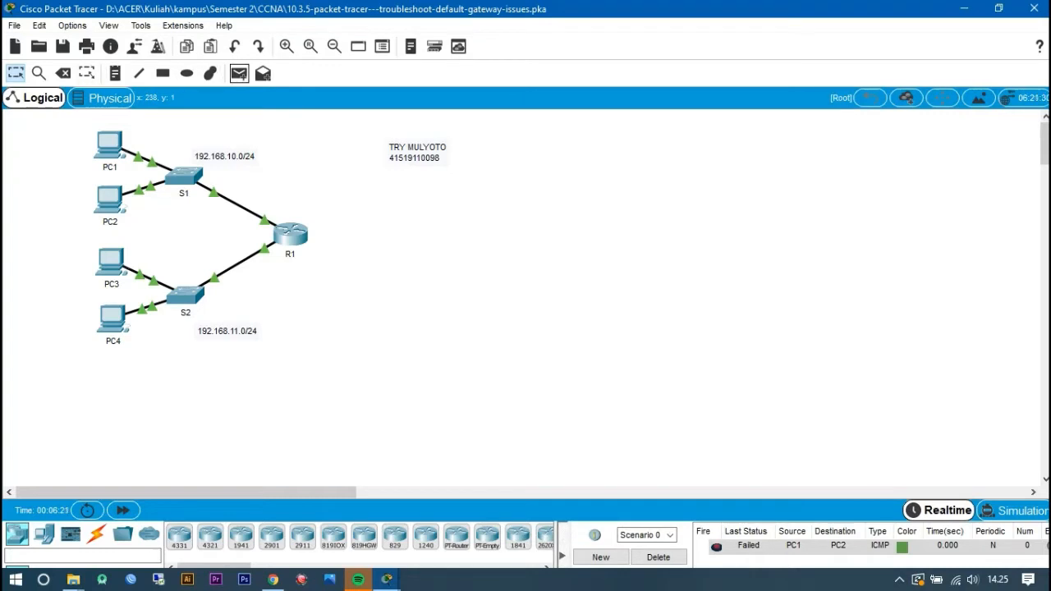
- Test connectivity with simple PDUs from PC2 to PC3 and from PC4 to PC2
click(239, 73)
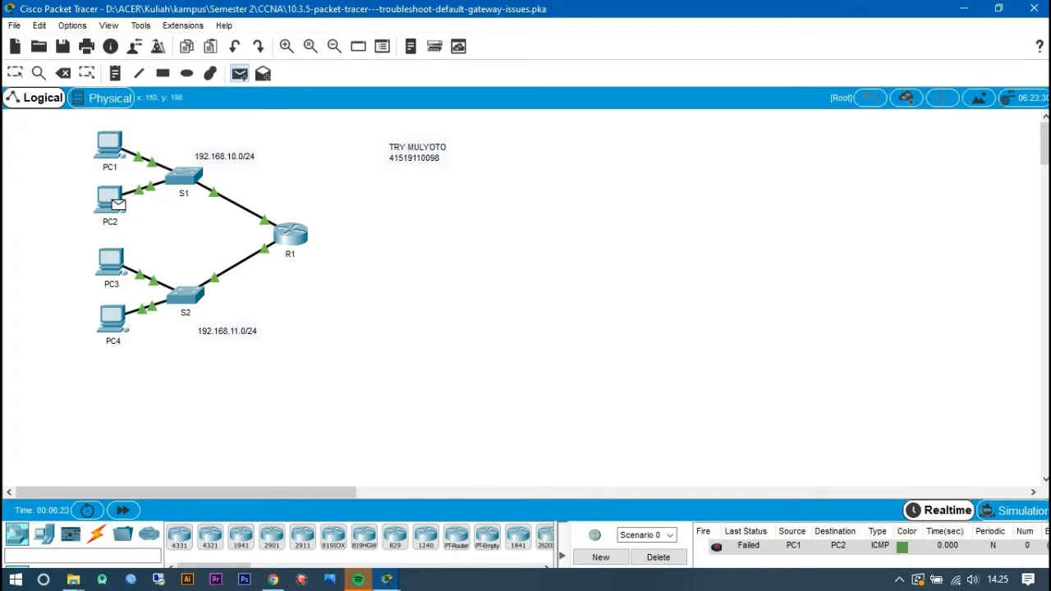
click(118, 262)
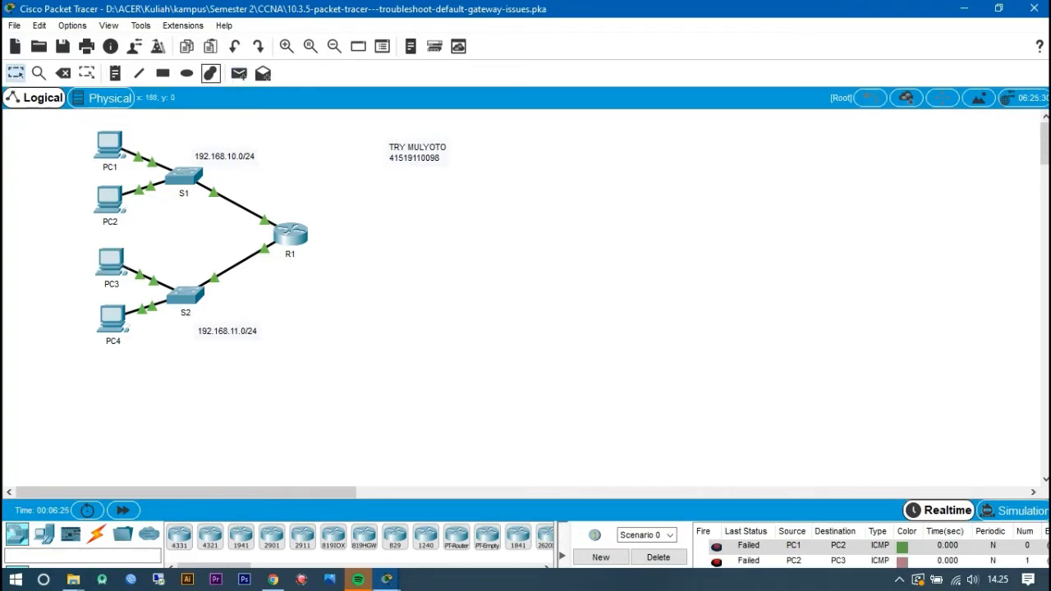
click(238, 73)
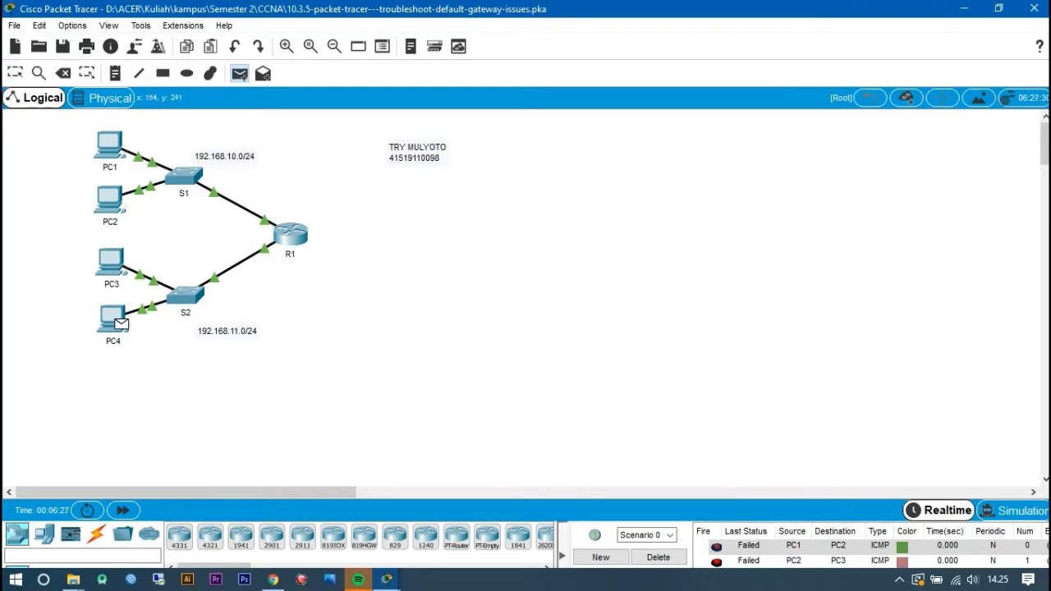
key(Escape)
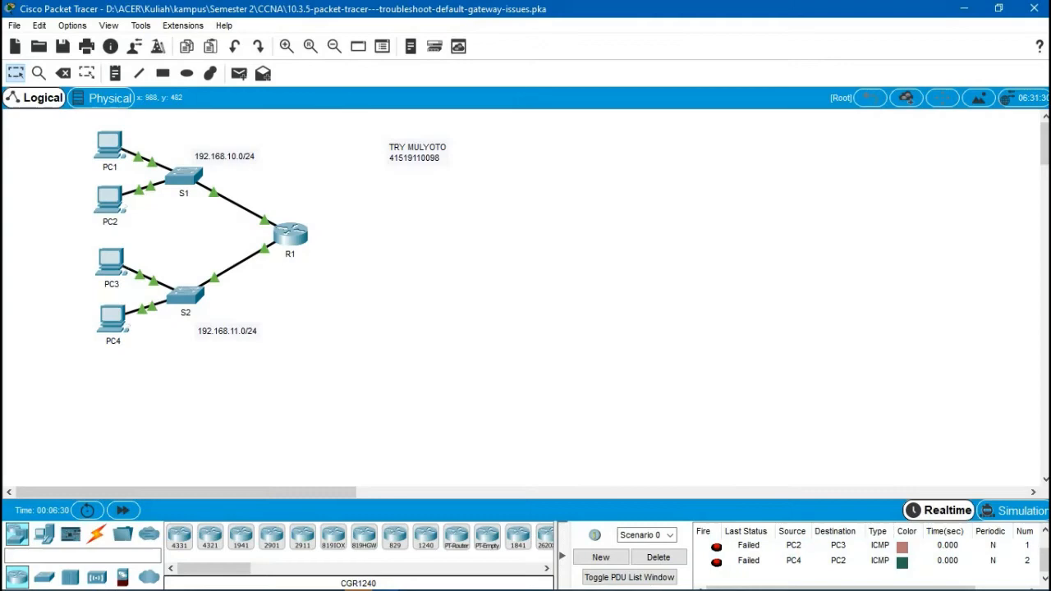
- Delete the PDU tests of Scenario 0 and tile the topology window beside the activity instructions
click(658, 558)
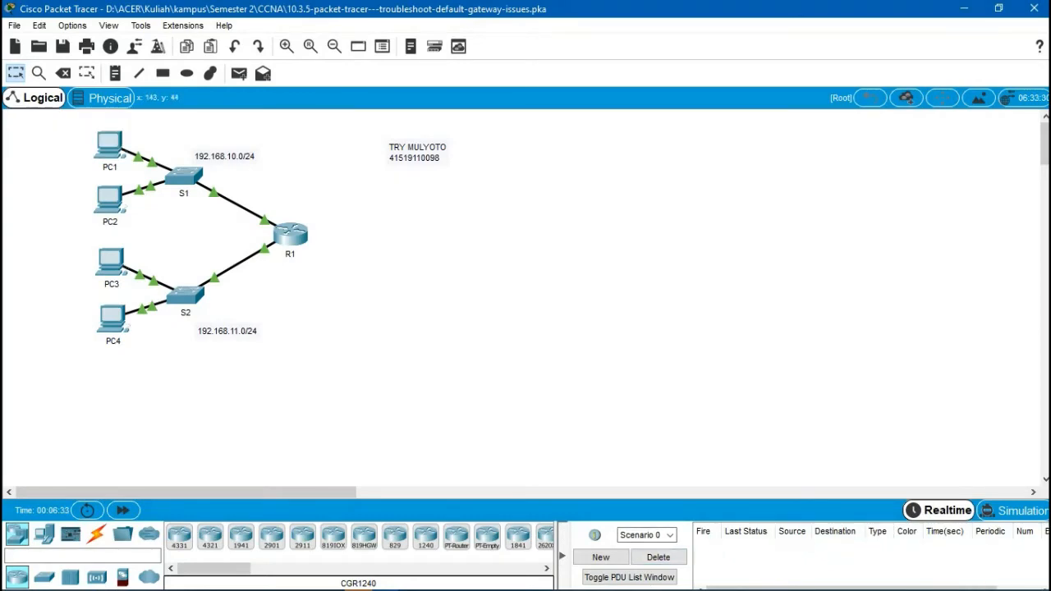
key(super+Left)
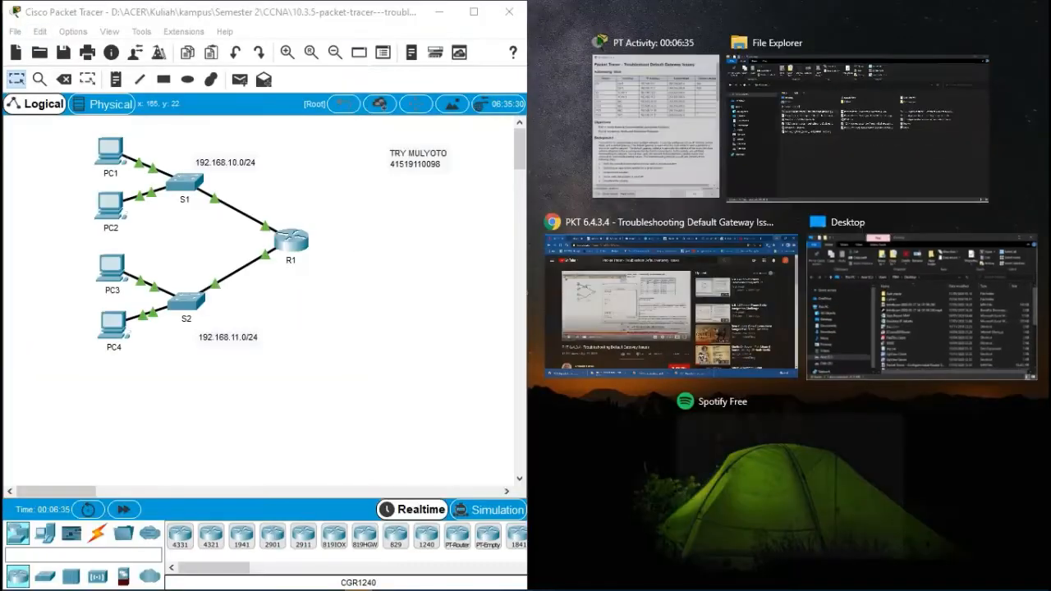
click(655, 126)
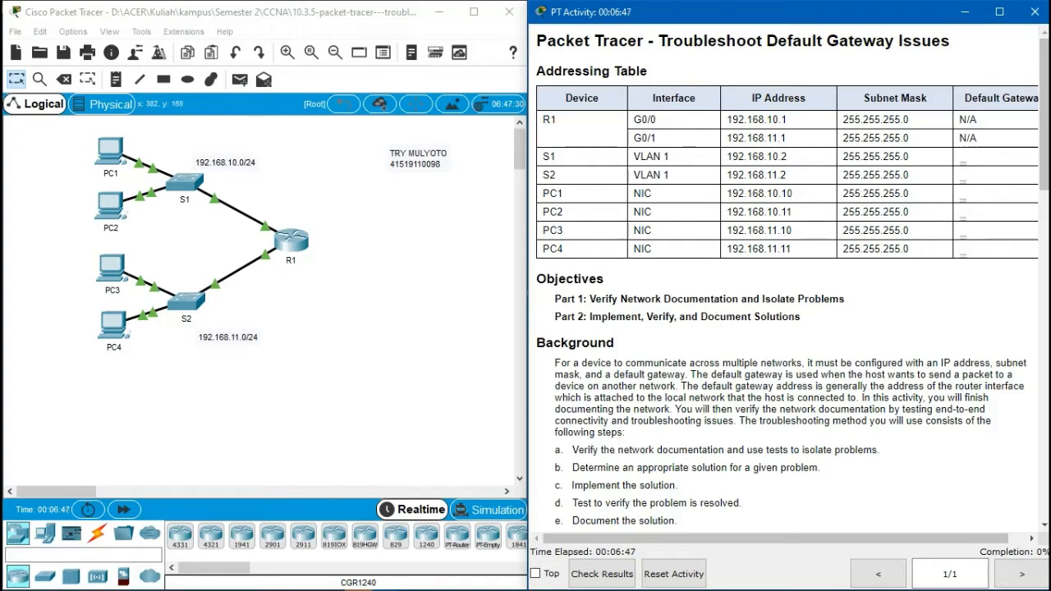
- Open router R1's command line interface and enter privileged EXEC mode with ENA
click(291, 240)
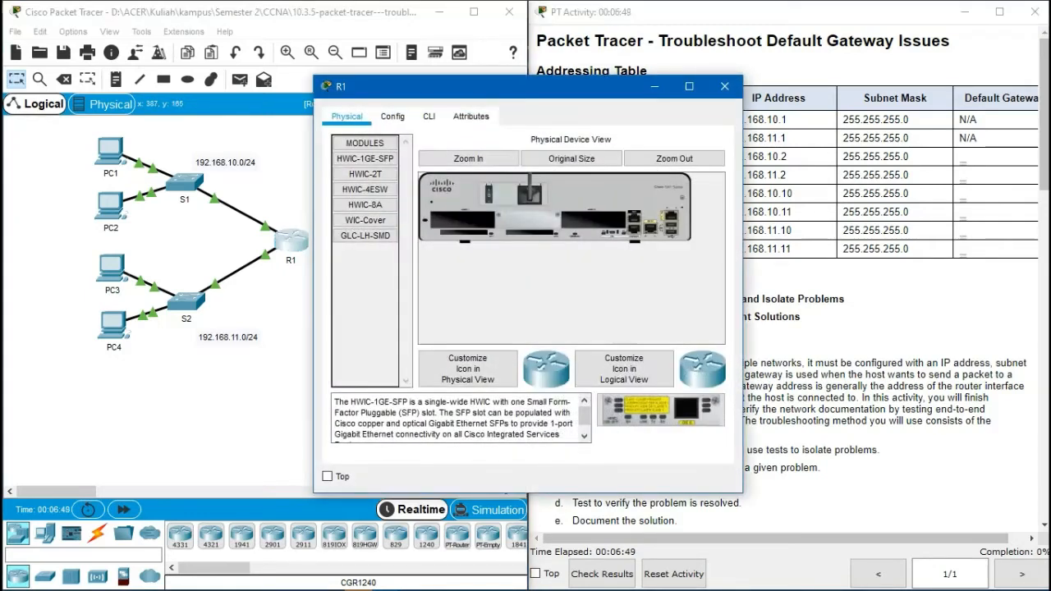
click(429, 116)
key(Return)
key(Return)
key(Return)
key(Return)
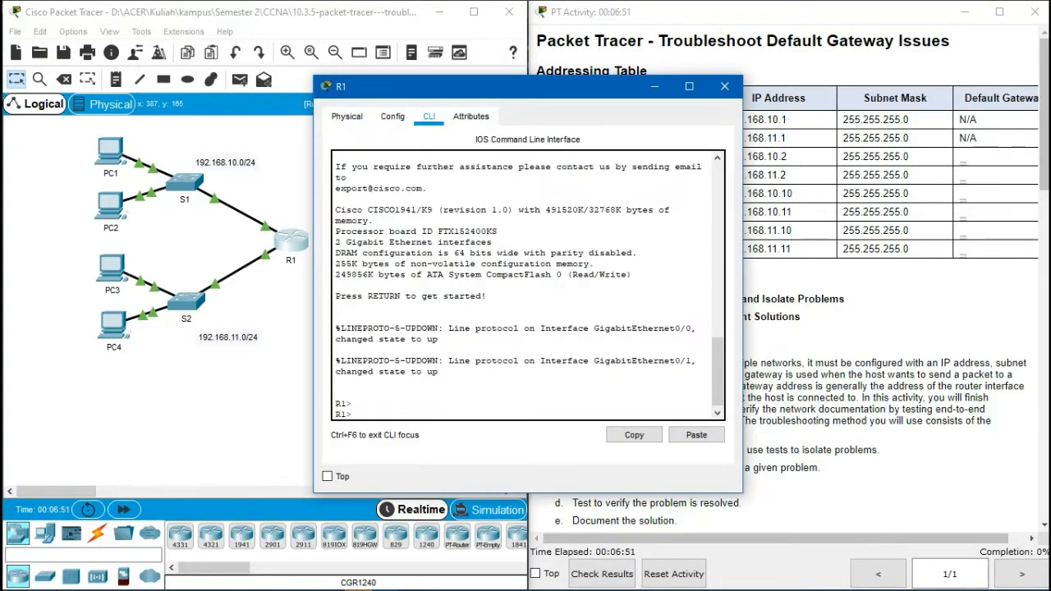
text(ENA)
key(Return)
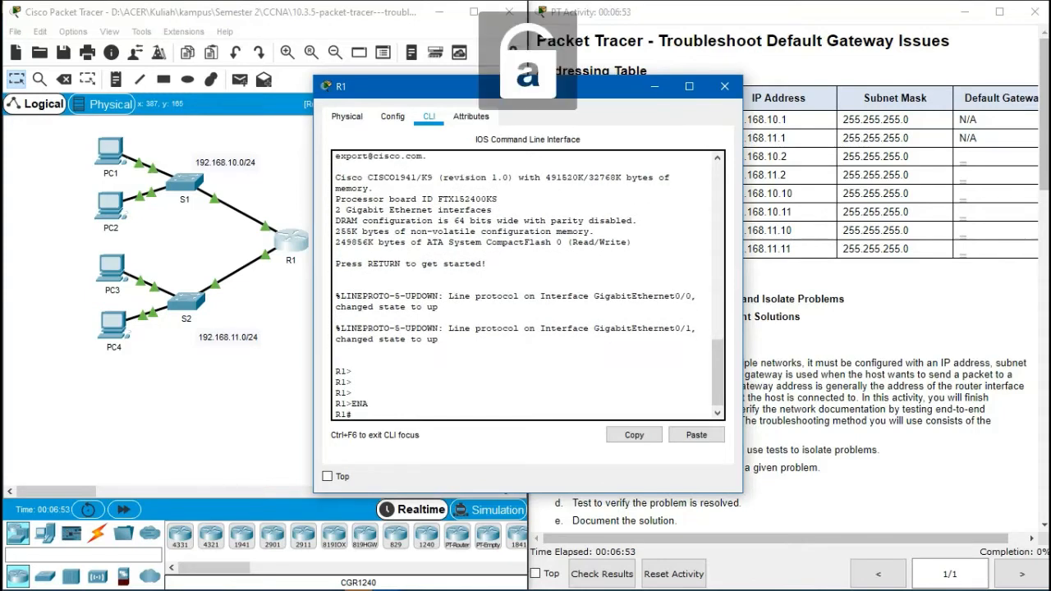
text(sh ru)
key(Tab)
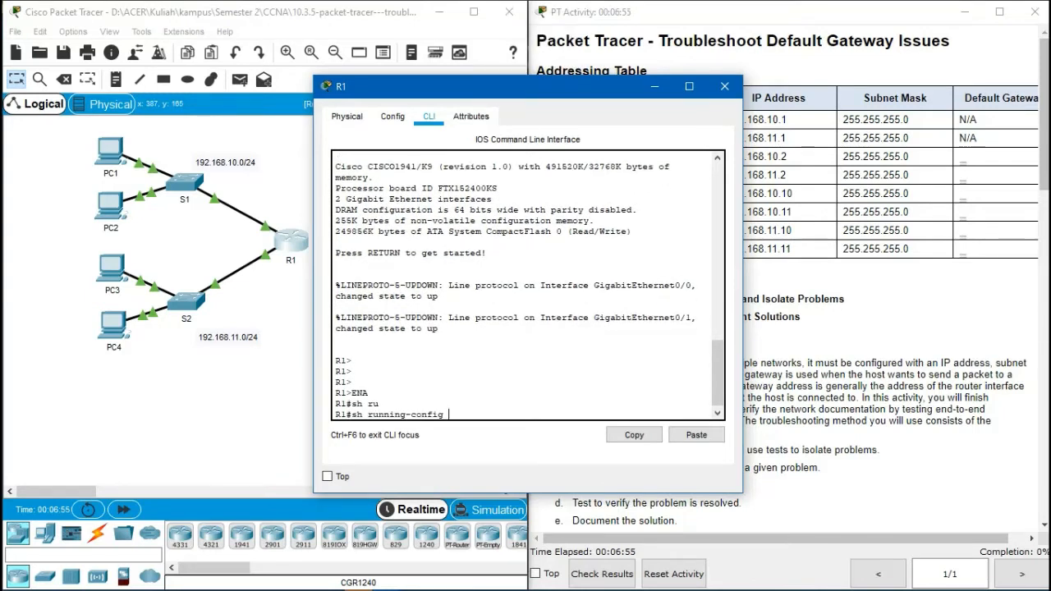
text(int g)
key(Tab)
text(i)
key(Tab)
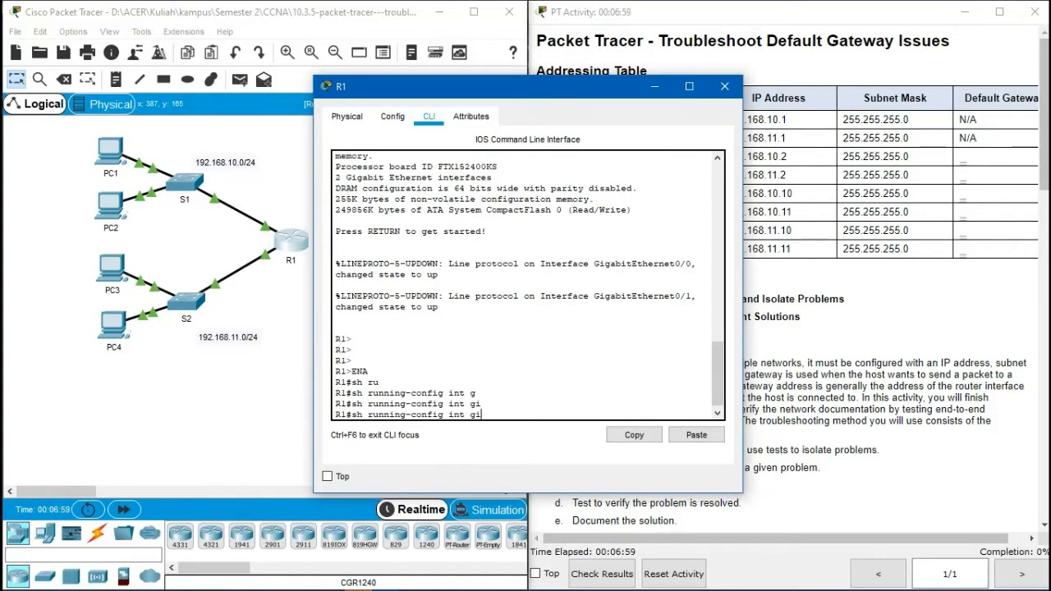
key(BackSpace)
key(BackSpace)
key(BackSpace)
key(BackSpace)
key(BackSpace)
key(BackSpace)
key(BackSpace)
key(BackSpace)
key(BackSpace)
key(BackSpace)
key(BackSpace)
key(BackSpace)
key(BackSpace)
key(BackSpace)
key(BackSpace)
key(BackSpace)
key(BackSpace)
key(BackSpace)
key(BackSpace)
key(BackSpace)
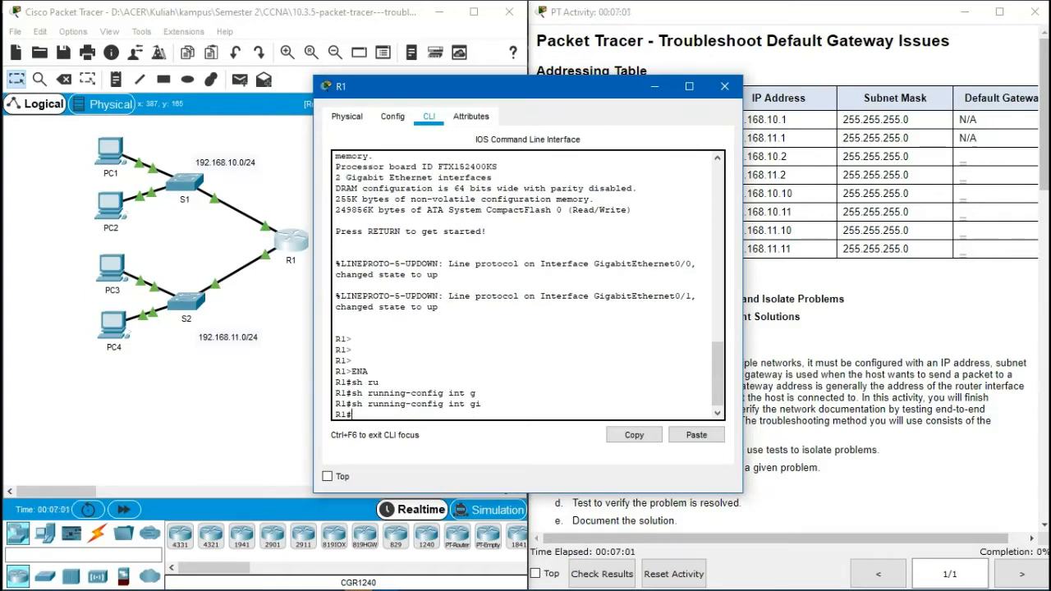
- List the options available for the show running-config command on R1
text(o)
key(Tab)
text(ru)
key(Tab)
text(int)
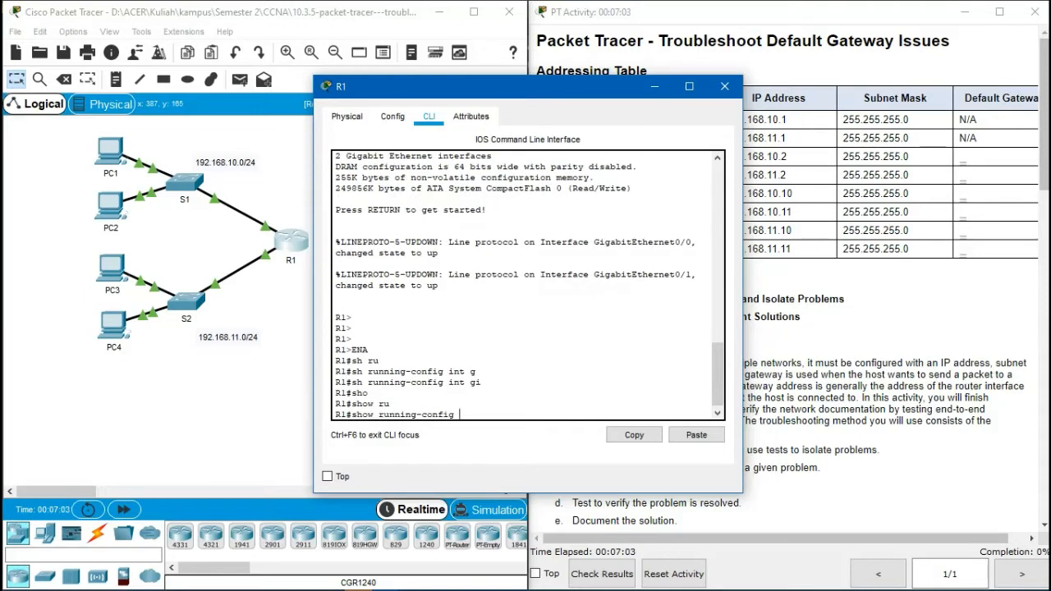
key(Tab)
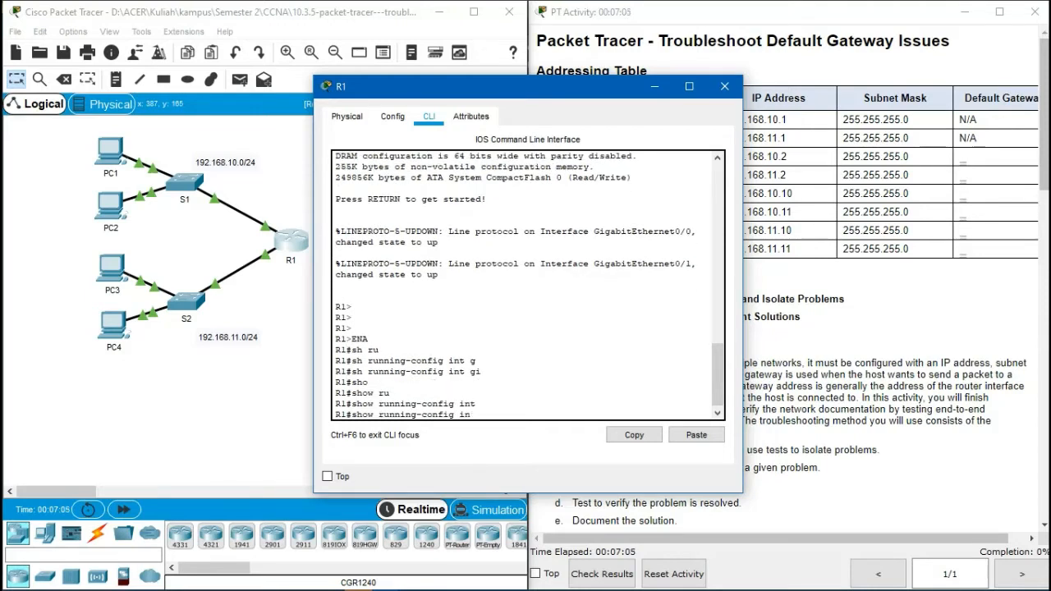
key(BackSpace)
key(BackSpace)
text(?)
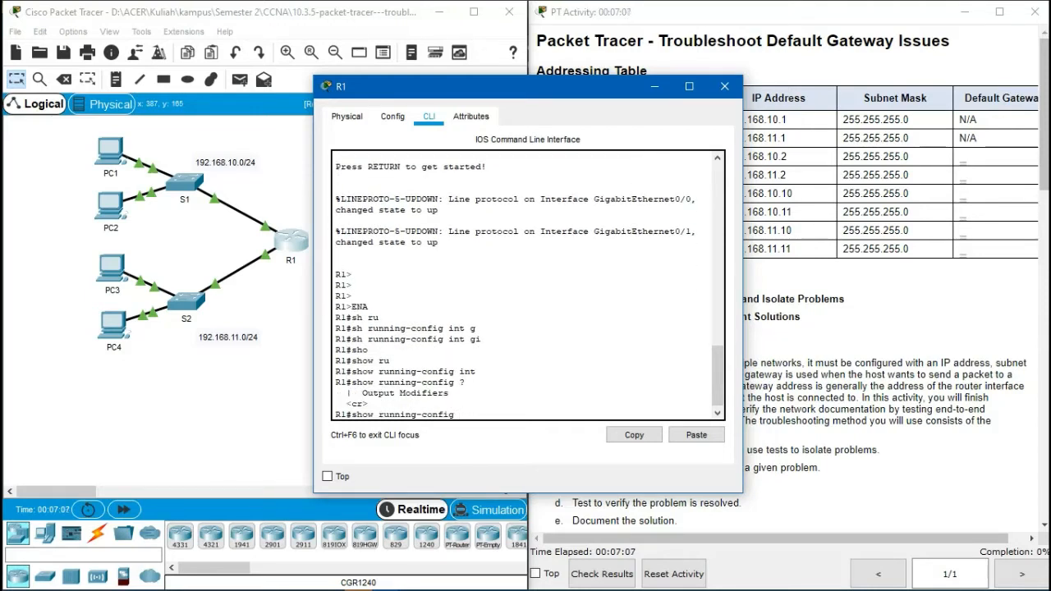
key(BackSpace)
key(BackSpace)
key(BackSpace)
key(BackSpace)
key(BackSpace)
key(BackSpace)
key(BackSpace)
key(BackSpace)
key(BackSpace)
key(BackSpace)
key(BackSpace)
key(BackSpace)
key(BackSpace)
key(BackSpace)
key(BackSpace)
key(BackSpace)
key(BackSpace)
key(BackSpace)
key(BackSpace)
text(con)
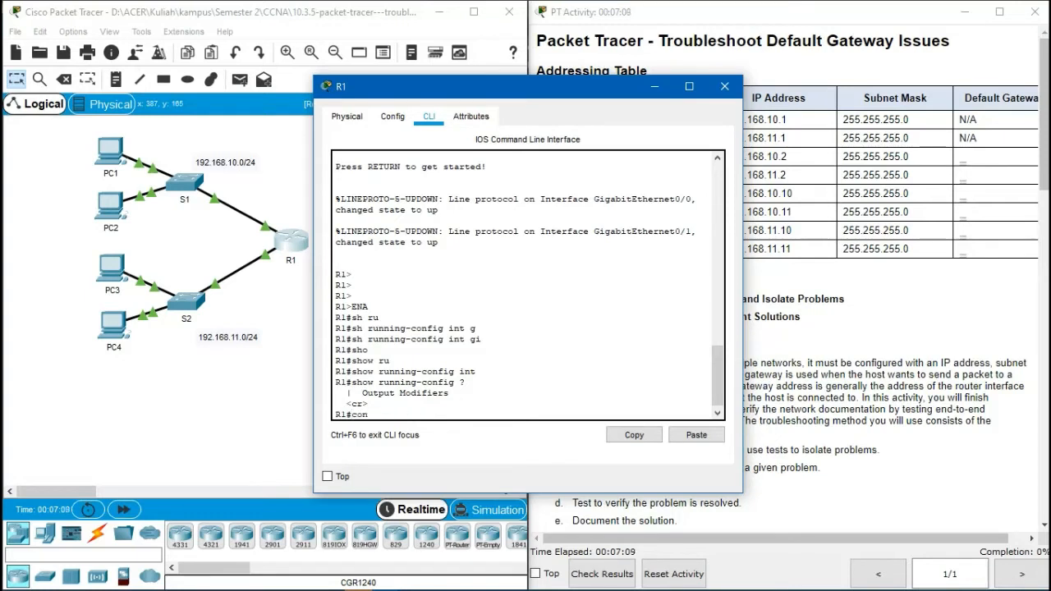
text(f ter)
key(Return)
text(sh)
key(Tab)
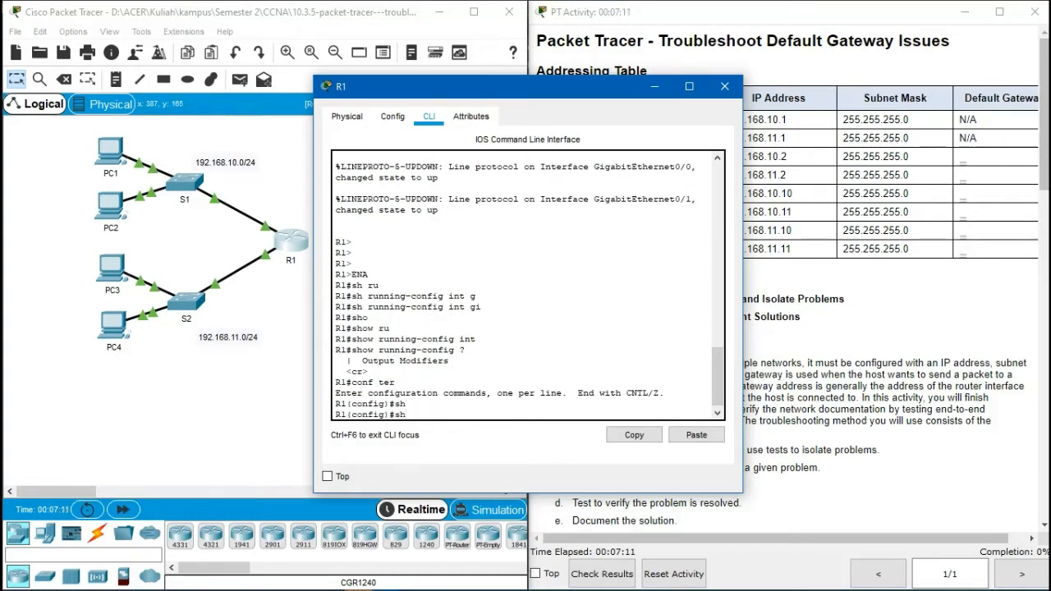
key(BackSpace)
key(BackSpace)
text(exit)
key(Return)
- Show R1's running configuration with sh ru and page to the GigabitEthernet interface entries
text(sh )
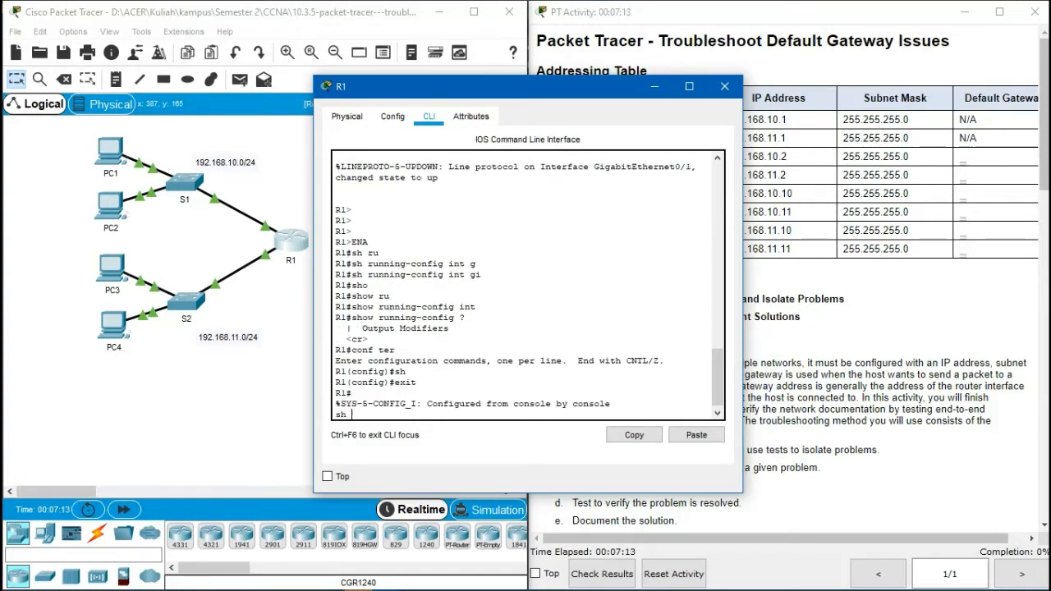
text(ru)
key(Return)
key(space)
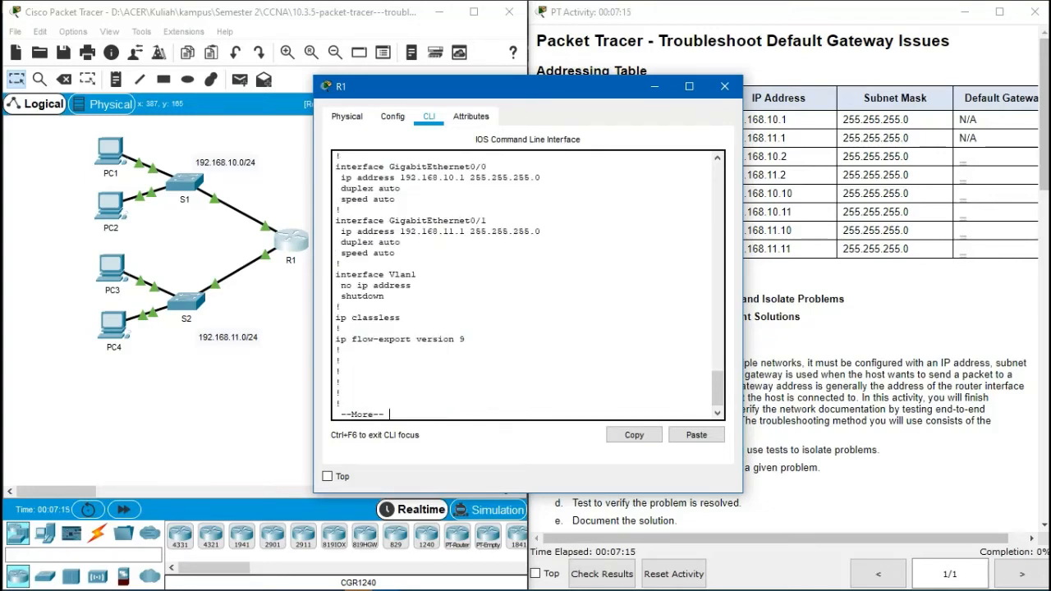
scroll(523, 285, up, 1)
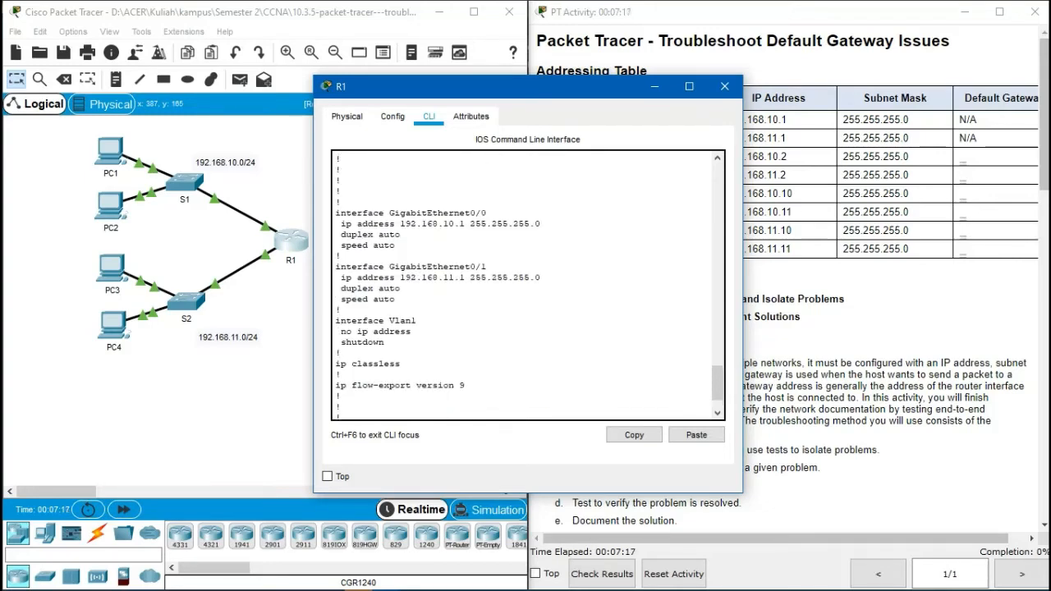
- Compare the IP addresses and masks of R1's GigabitEthernet0/0 and 0/1 interfaces with the Addressing Table
drag(531, 92, 314, 64)
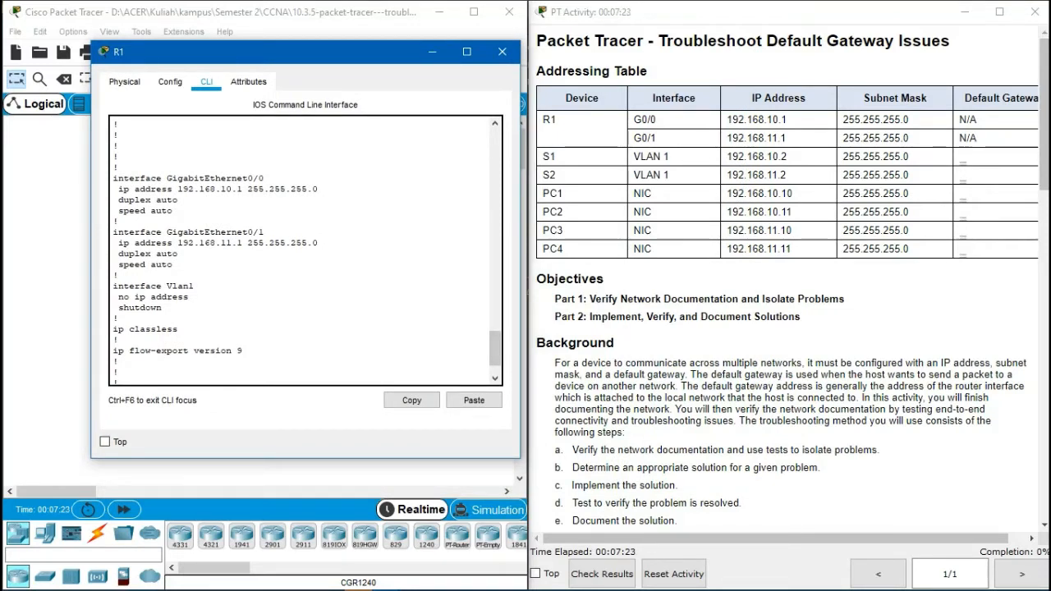
drag(172, 188, 319, 189)
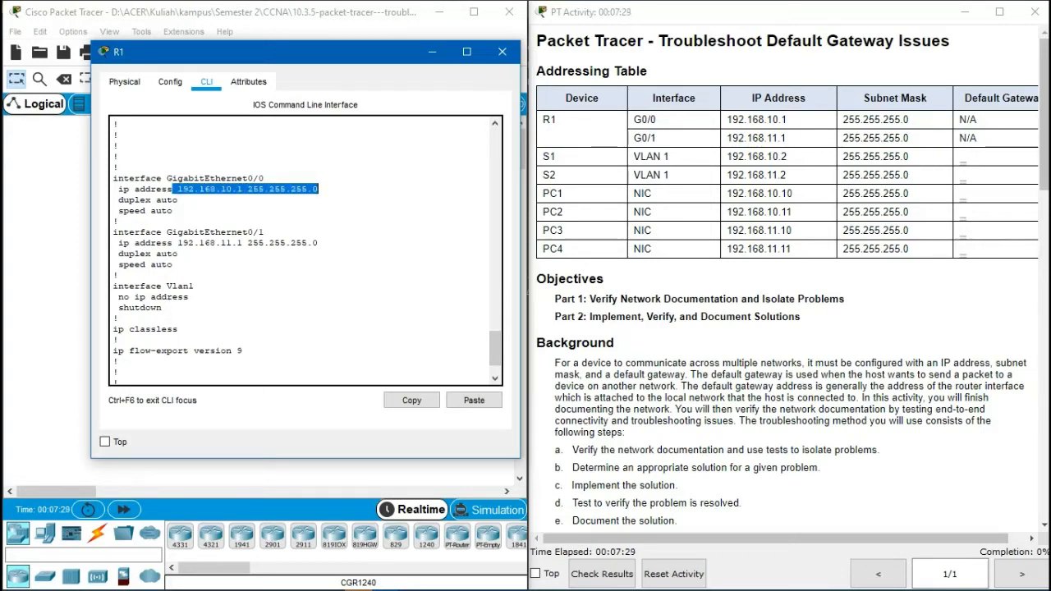
click(319, 189)
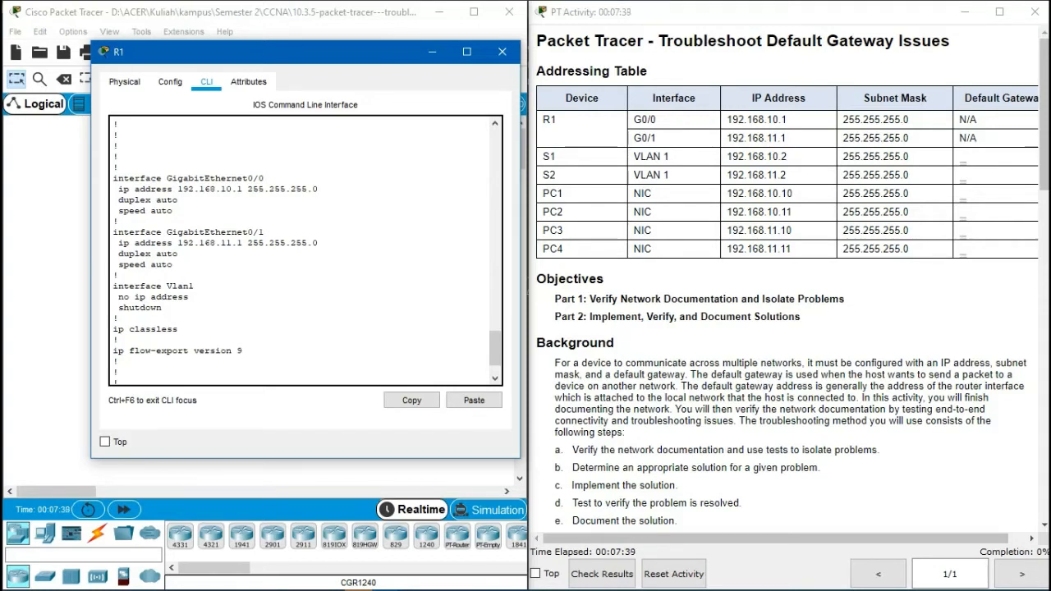
drag(177, 243, 319, 243)
click(322, 245)
drag(752, 138, 787, 138)
click(789, 139)
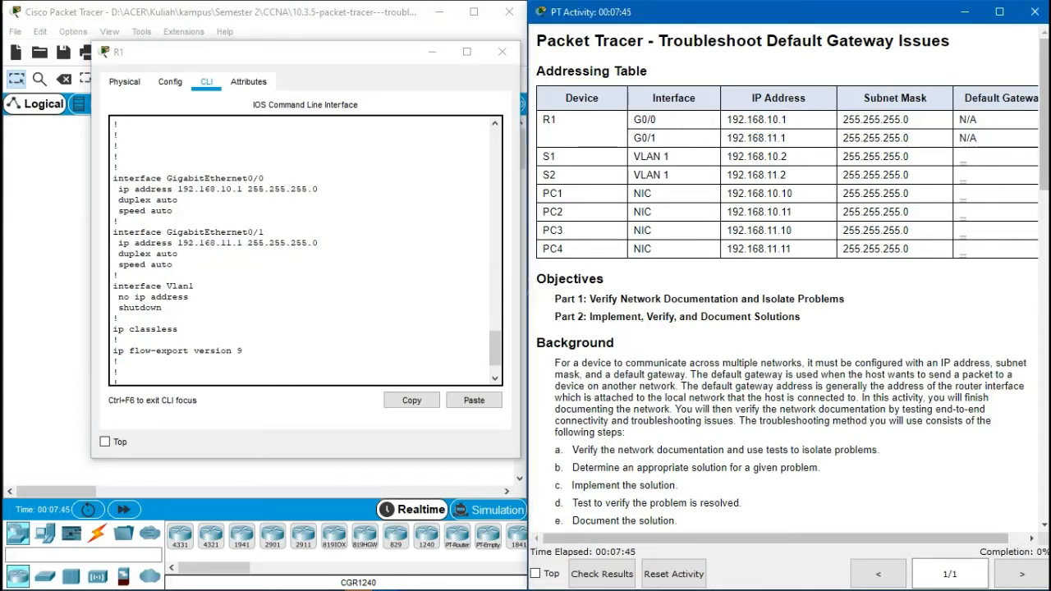
click(176, 211)
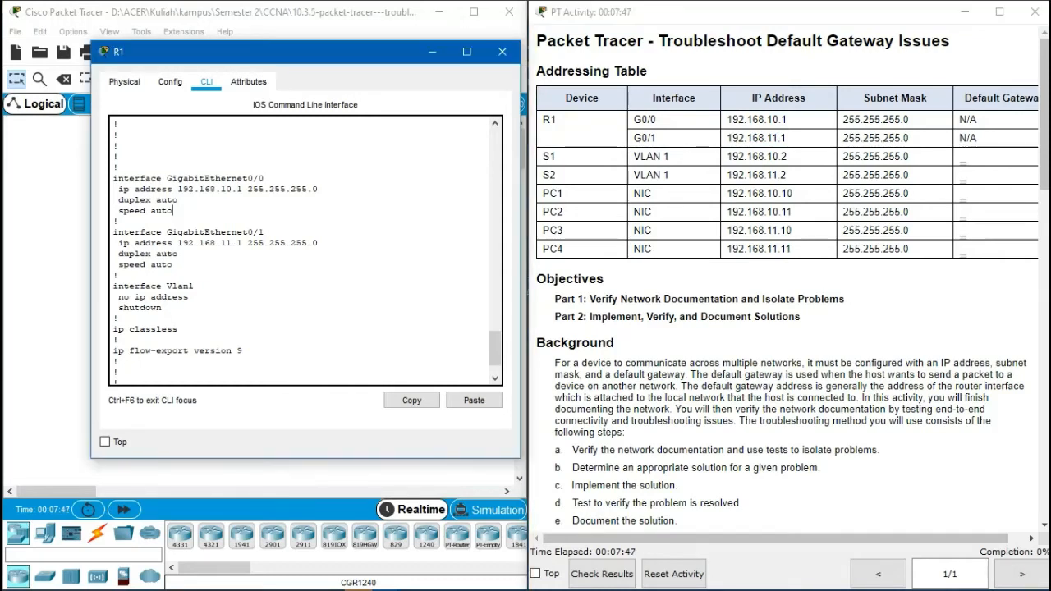
- Page to the end of R1's configuration output, save the configuration with wr, and close the R1 window
scroll(176, 211, down, 1)
key(space)
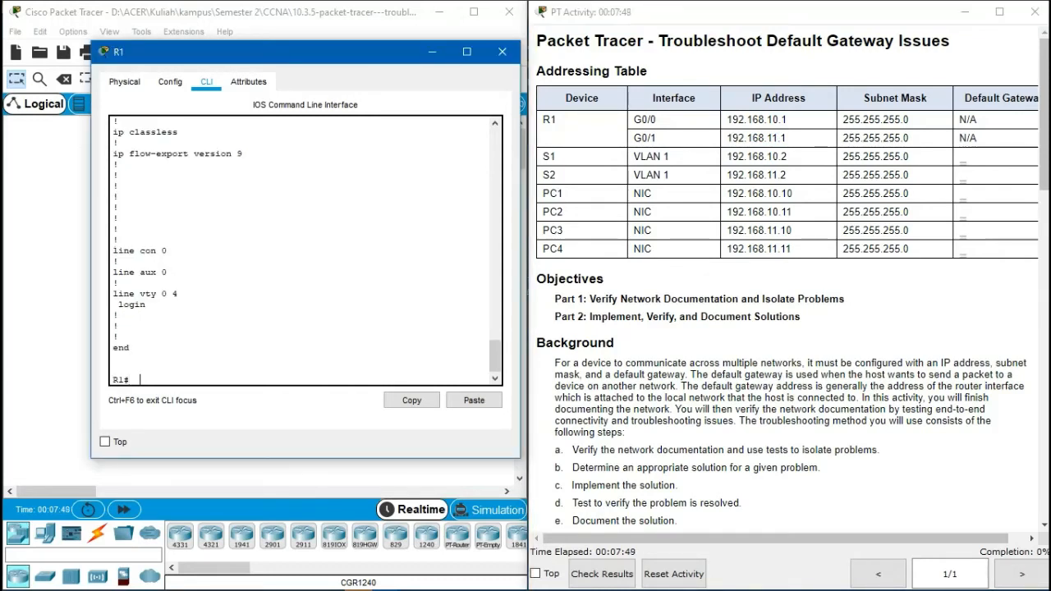
text(wr)
key(Return)
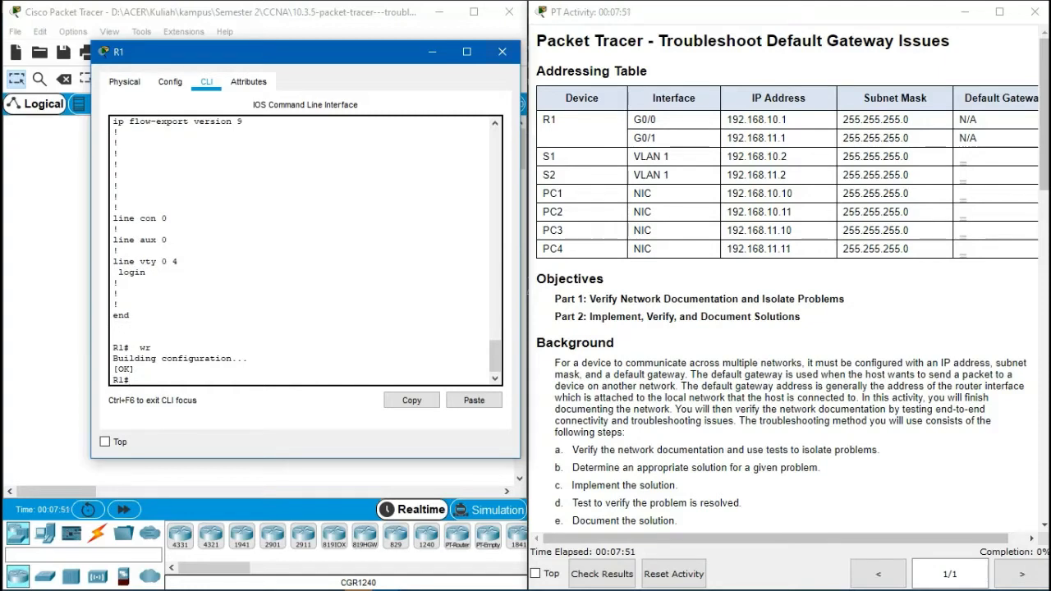
click(503, 51)
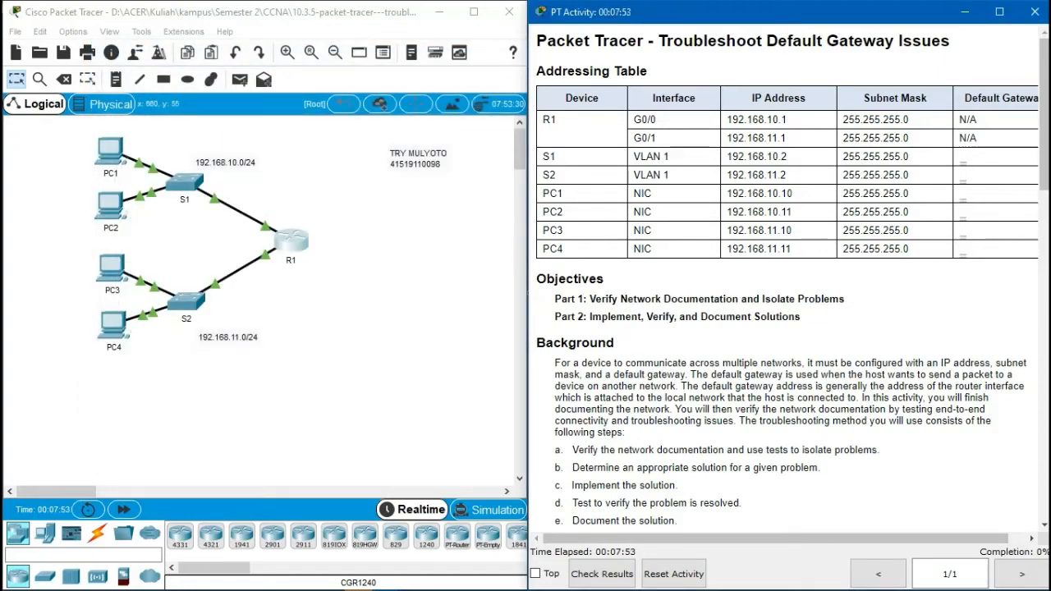
- Open switch S1's command line interface beside the activity instructions and enter privileged EXEC mode with enable
click(182, 179)
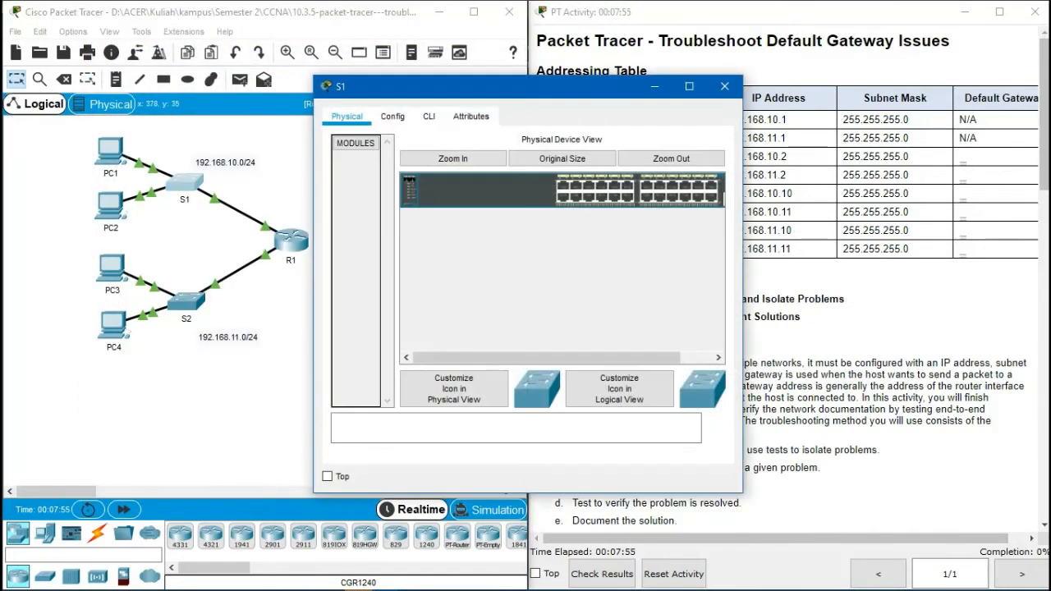
drag(460, 88, 208, 86)
click(200, 123)
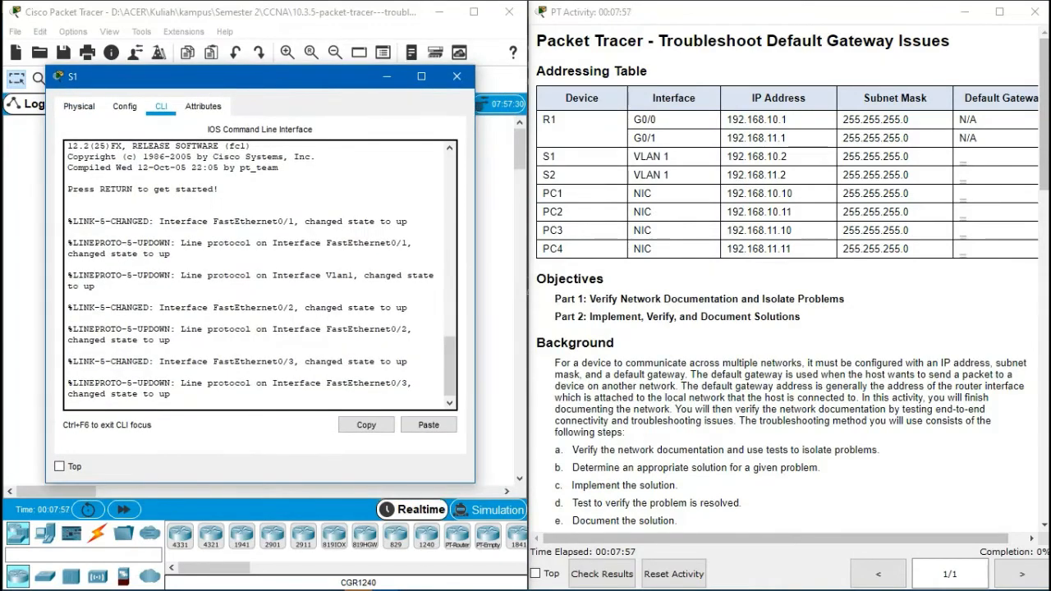
key(Return)
key(Return)
text(ena)
key(Tab)
key(Return)
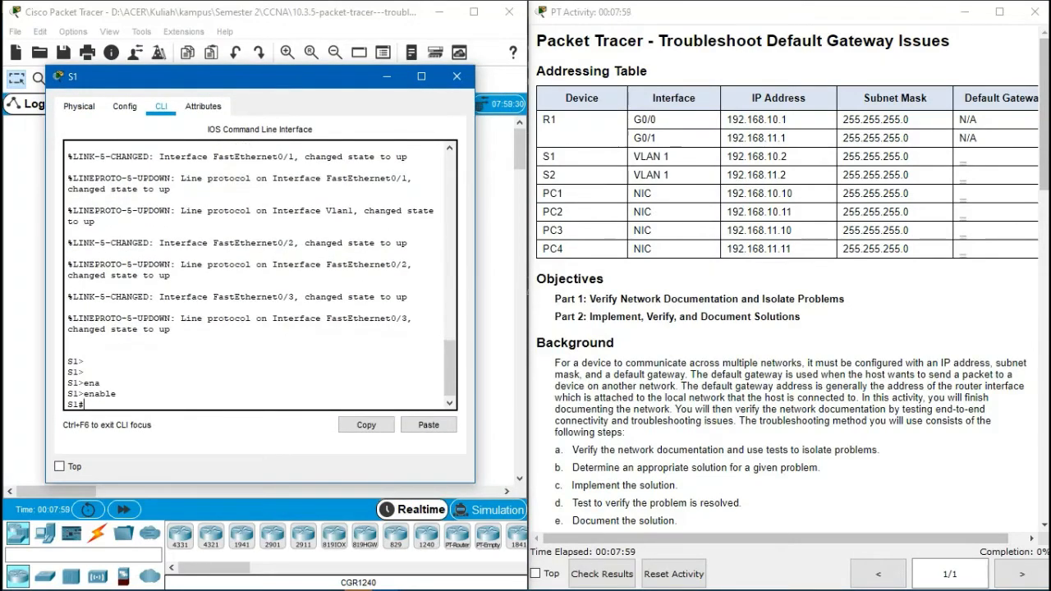
- Run sh int status on S1 and examine the connection status and VLAN of its ports
text(sh int status)
key(Return)
key(space)
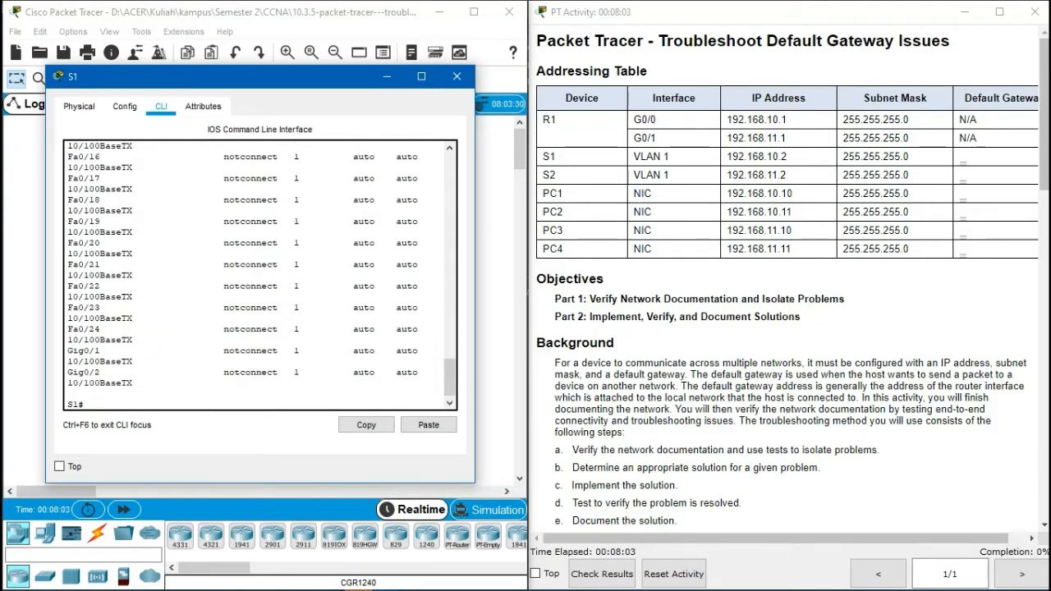
scroll(260, 275, up, 10)
scroll(260, 275, down, 4)
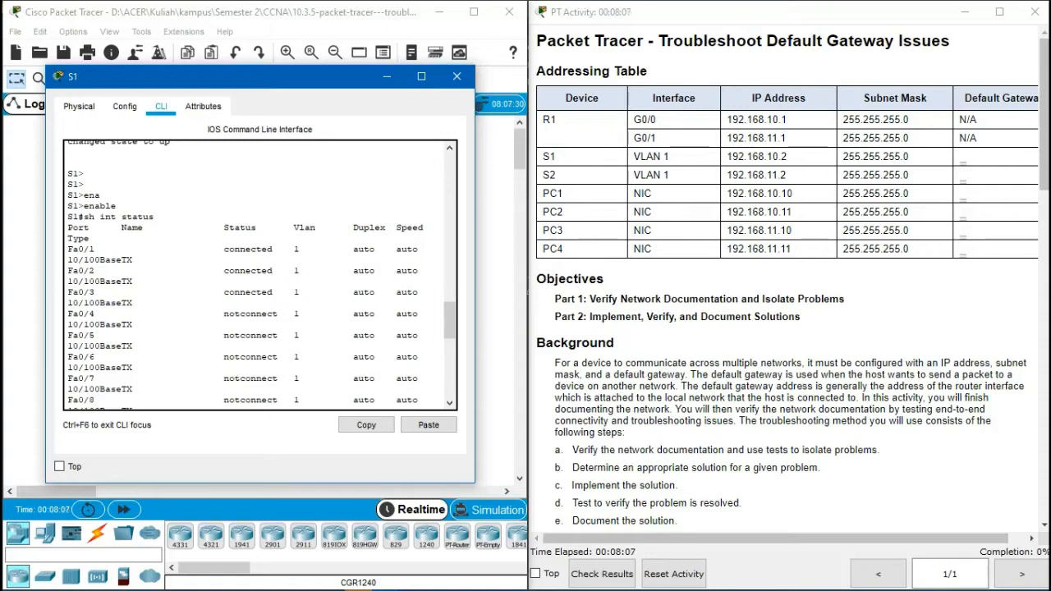
scroll(259, 275, down, 10)
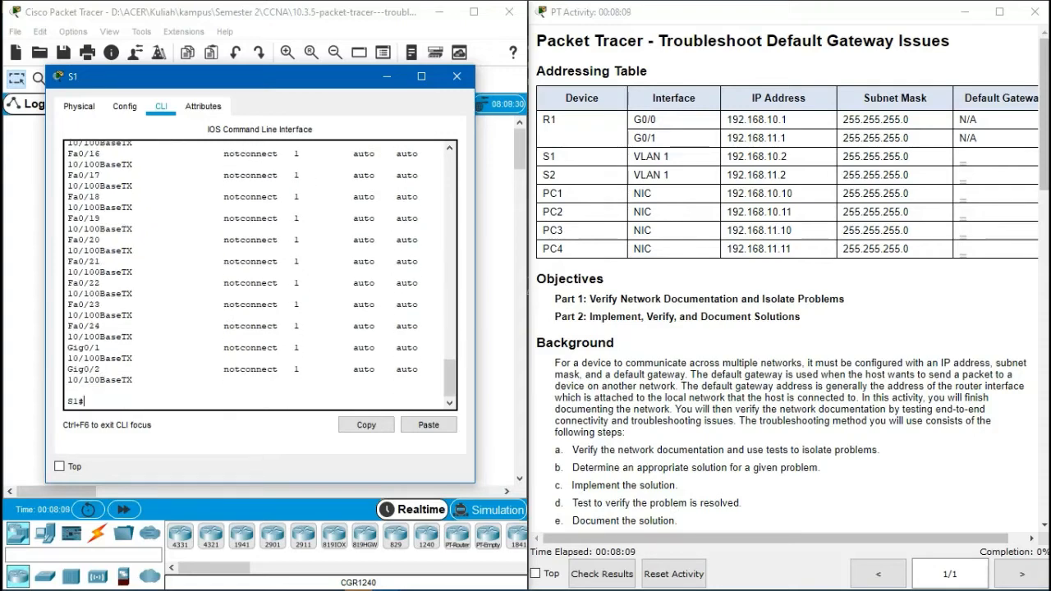
scroll(260, 275, up, 10)
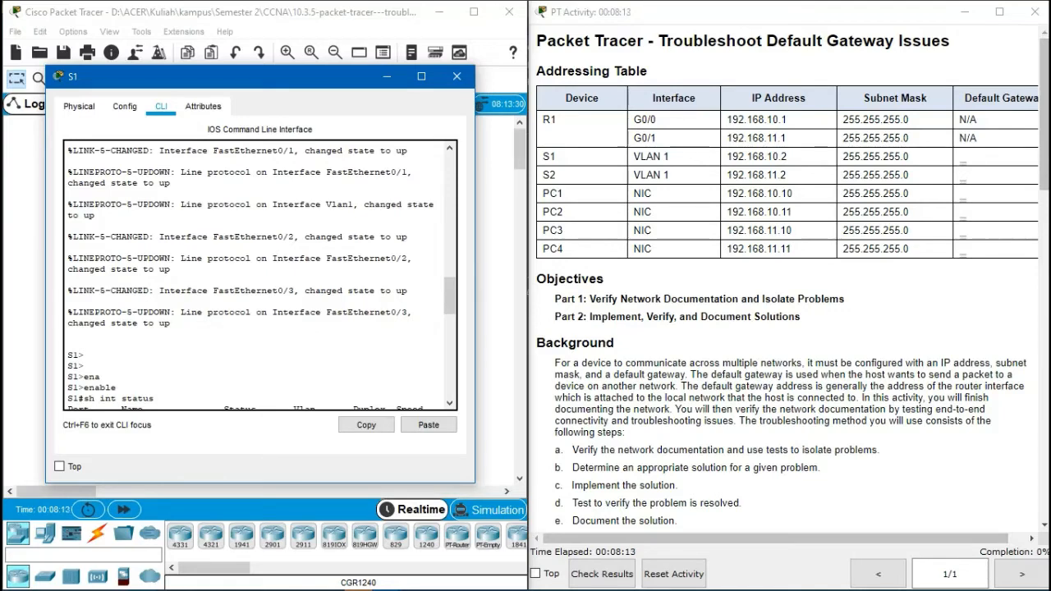
scroll(259, 275, down, 10)
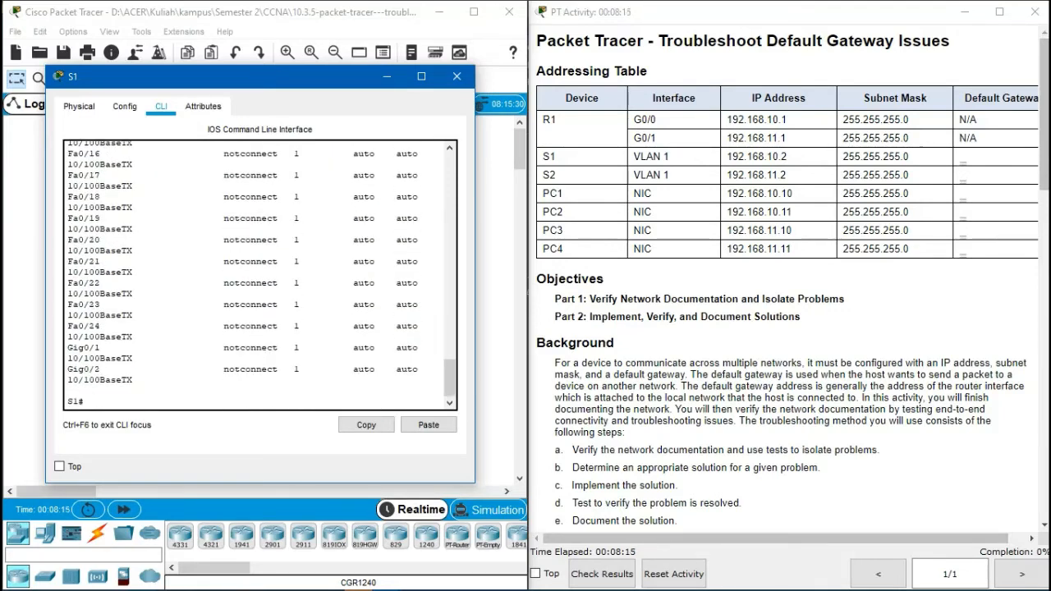
text(sh ru)
key(Tab)
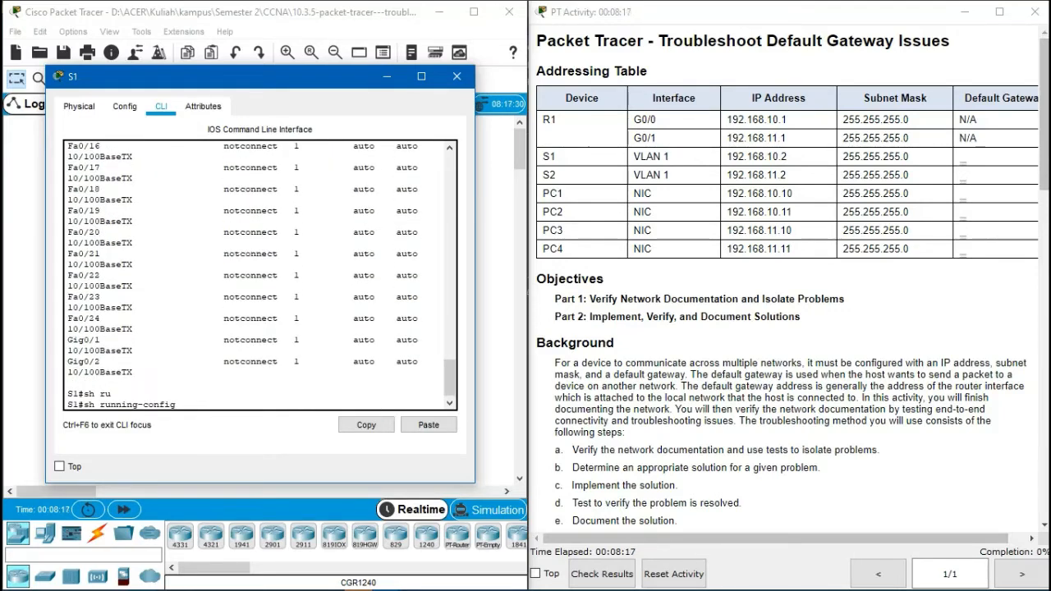
text(inte)
text(r)
key(Tab)
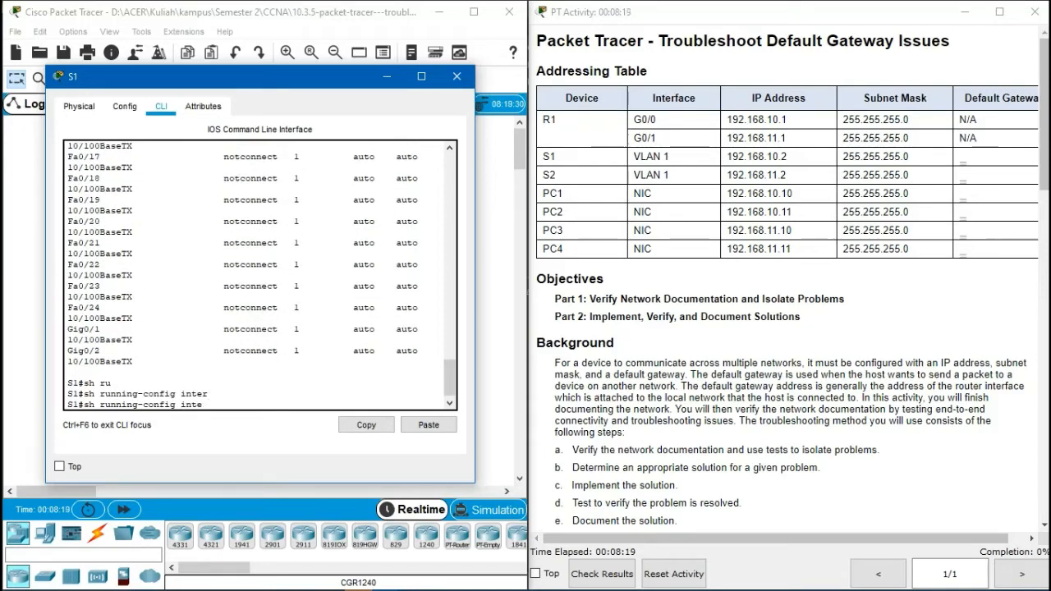
key(BackSpace)
key(BackSpace)
key(Tab)
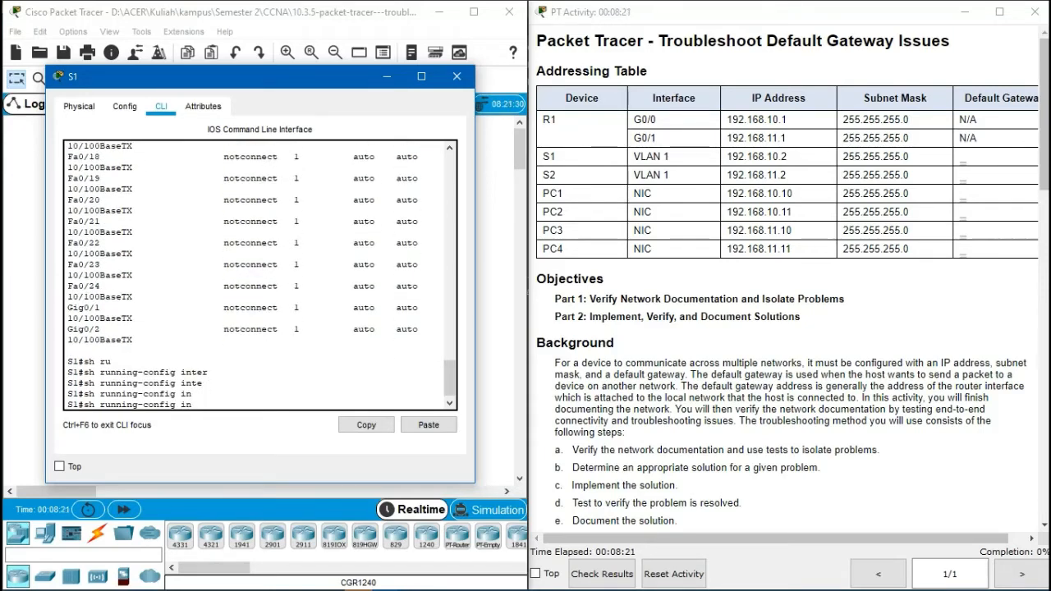
text(t)
key(Tab)
key(BackSpace)
key(BackSpace)
key(BackSpace)
key(BackSpace)
key(BackSpace)
key(BackSpace)
key(BackSpace)
key(BackSpace)
key(BackSpace)
key(BackSpace)
key(BackSpace)
key(BackSpace)
key(BackSpace)
key(BackSpace)
key(BackSpace)
key(BackSpace)
key(BackSpace)
key(BackSpace)
key(BackSpace)
key(BackSpace)
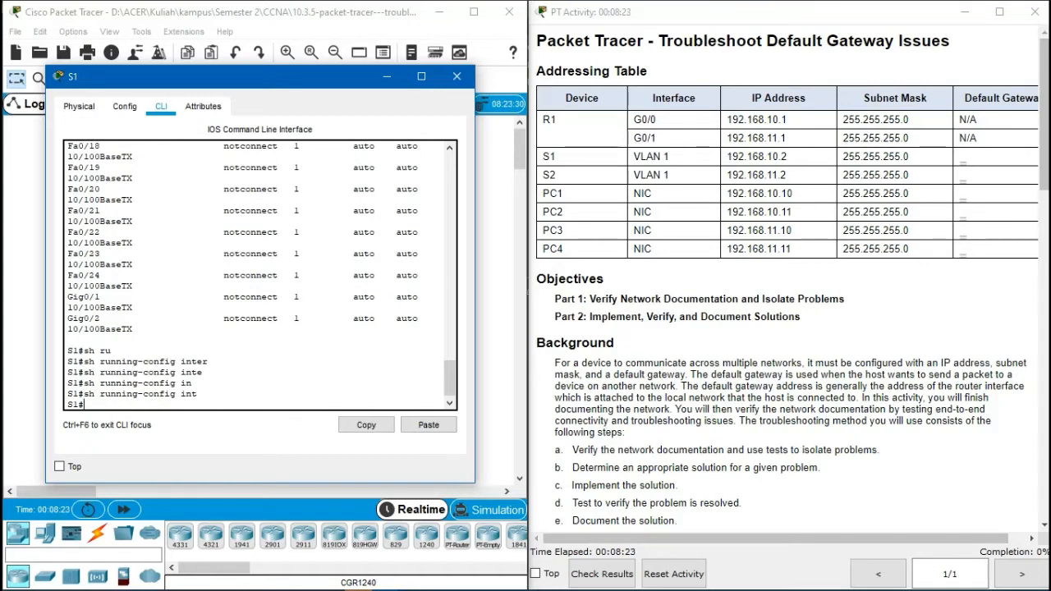
- List the options available for the show running-config command on S1
text(sho)
key(Tab)
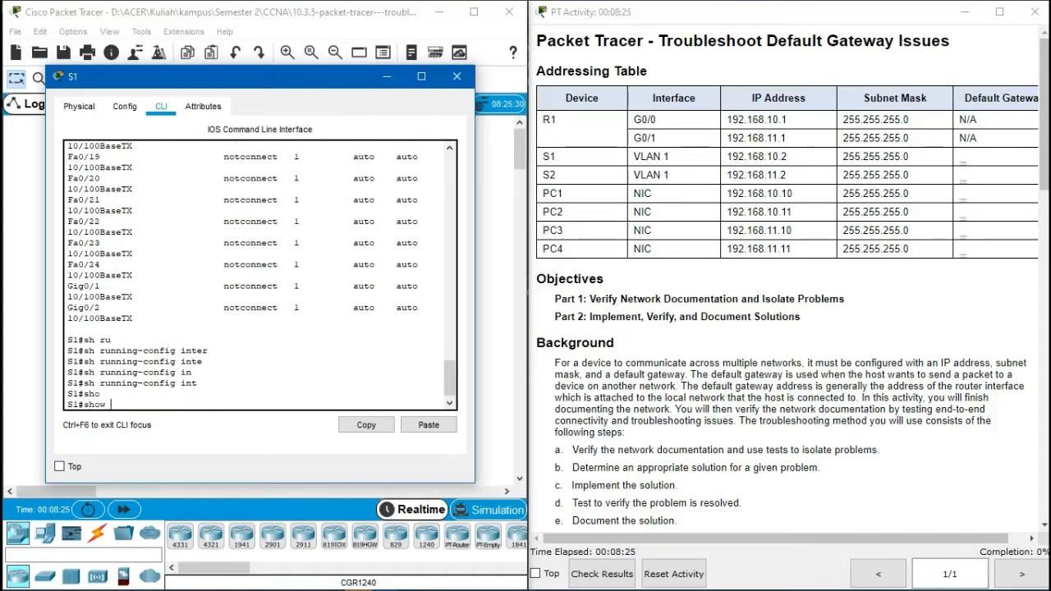
text(ru)
key(Tab)
text(?)
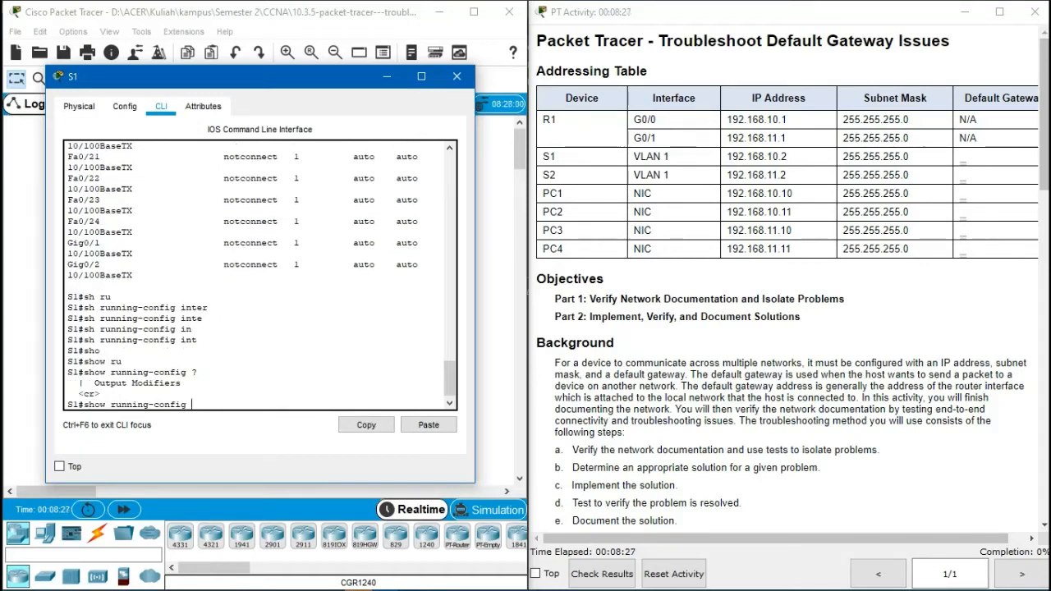
text(v)
key(Tab)
text(l)
key(Tab)
key(BackSpace)
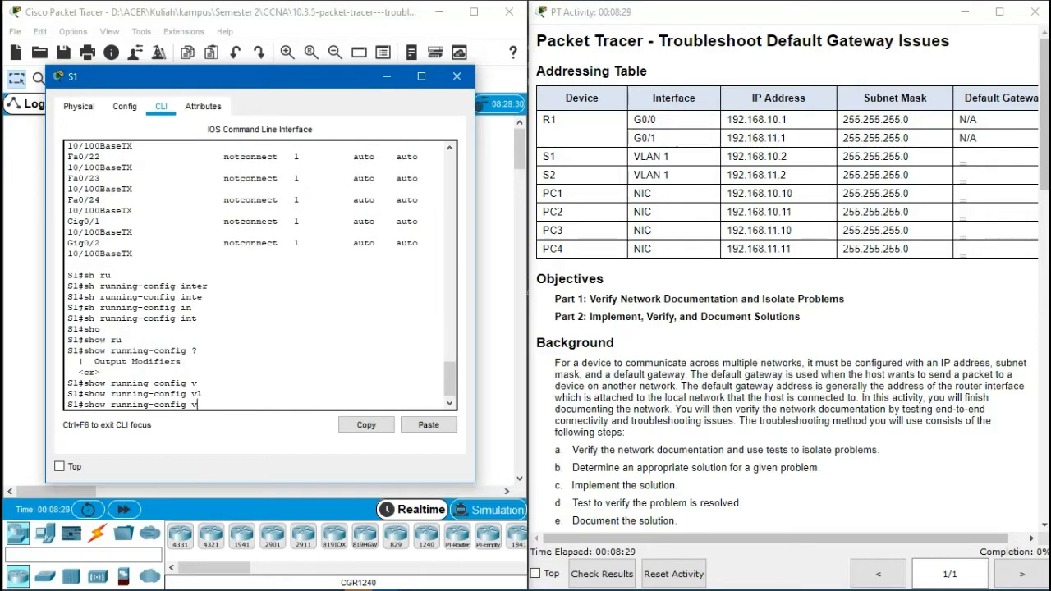
key(BackSpace)
key(BackSpace)
key(BackSpace)
key(BackSpace)
key(BackSpace)
key(BackSpace)
key(BackSpace)
key(BackSpace)
key(BackSpace)
key(BackSpace)
key(BackSpace)
key(BackSpace)
key(BackSpace)
key(BackSpace)
key(BackSpace)
key(BackSpace)
key(BackSpace)
key(BackSpace)
key(BackSpace)
key(BackSpace)
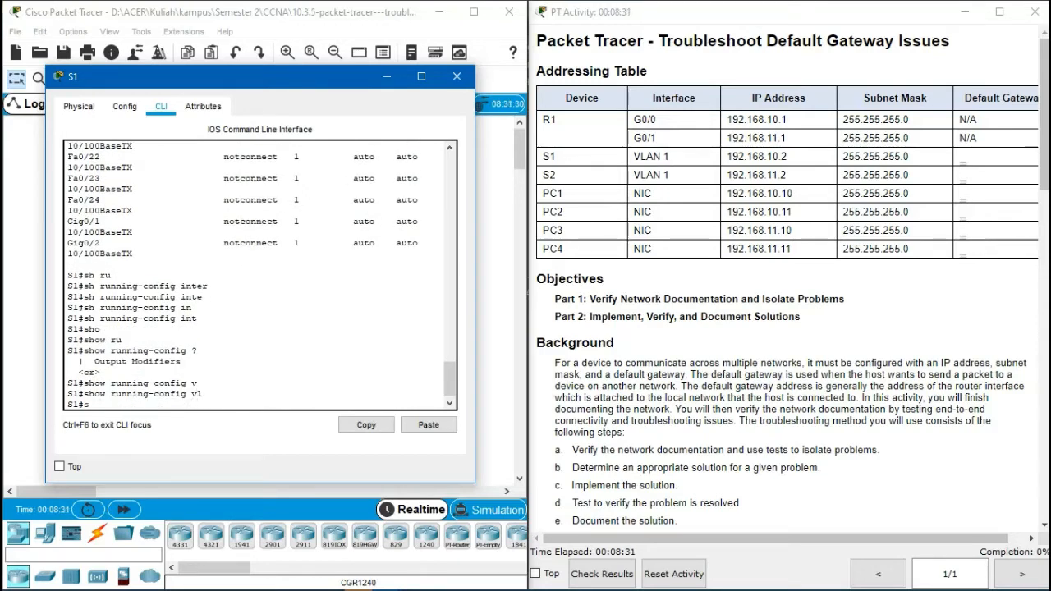
- Run show running-config on S1 and check the IP address and subnet mask configured on interface Vlan1
text(h ru)
key(Tab)
key(Return)
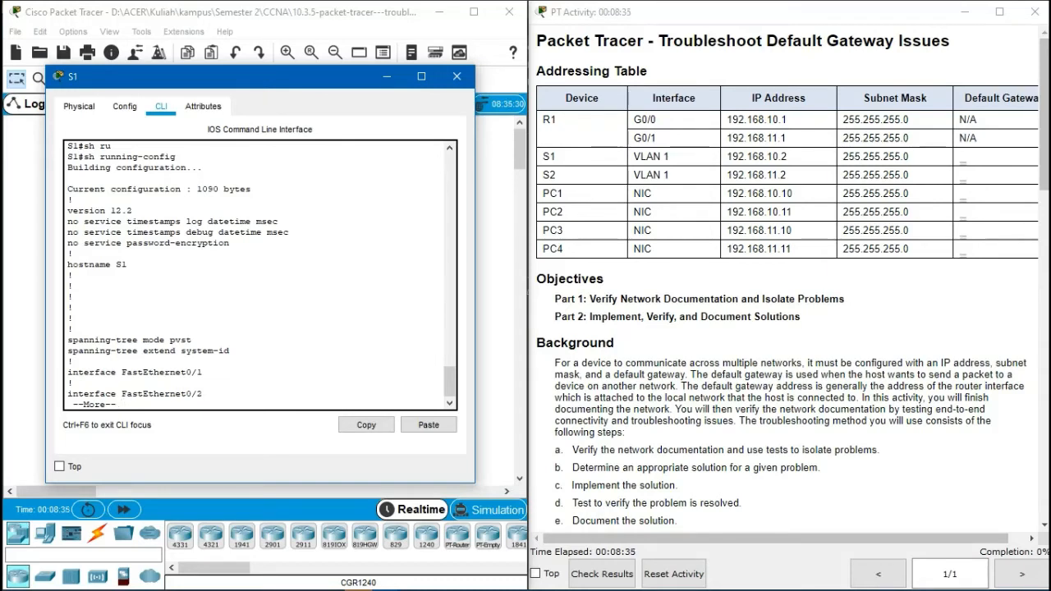
key(space)
key(space)
key(space)
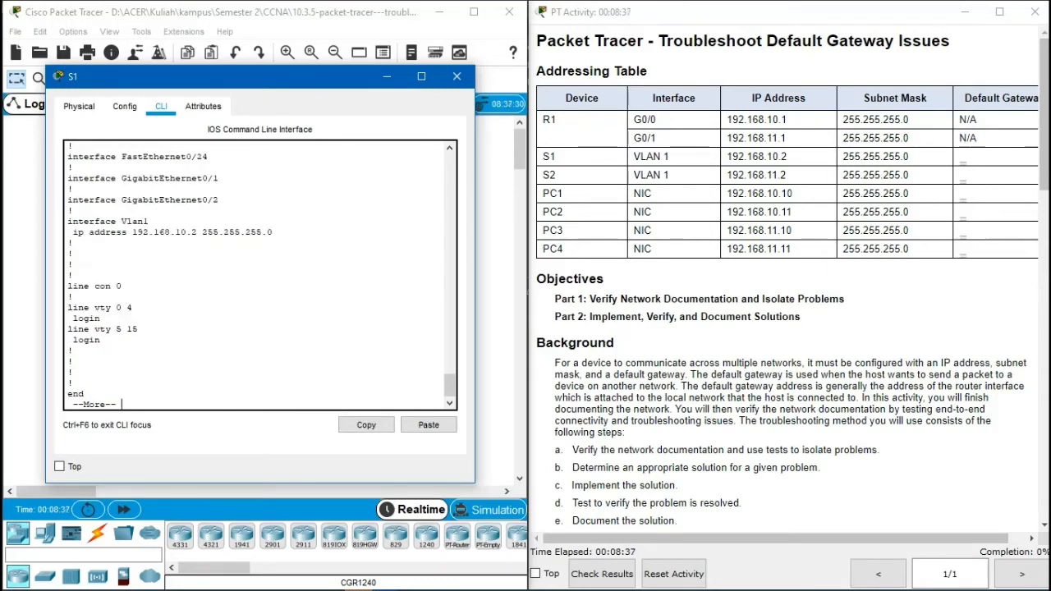
scroll(260, 275, up, 2)
drag(68, 279, 272, 279)
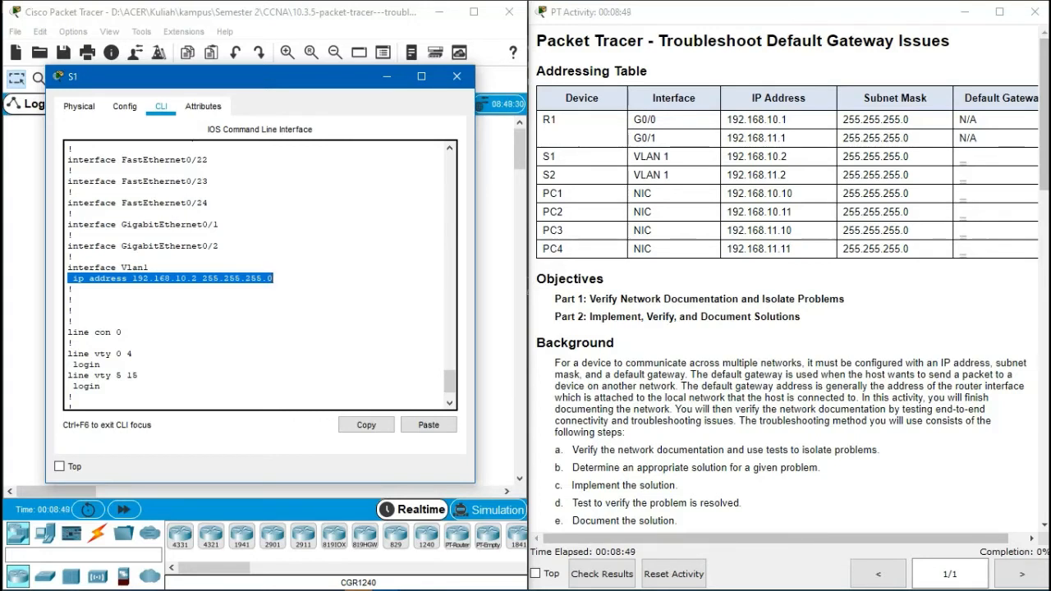
click(72, 257)
scroll(259, 275, down, 2)
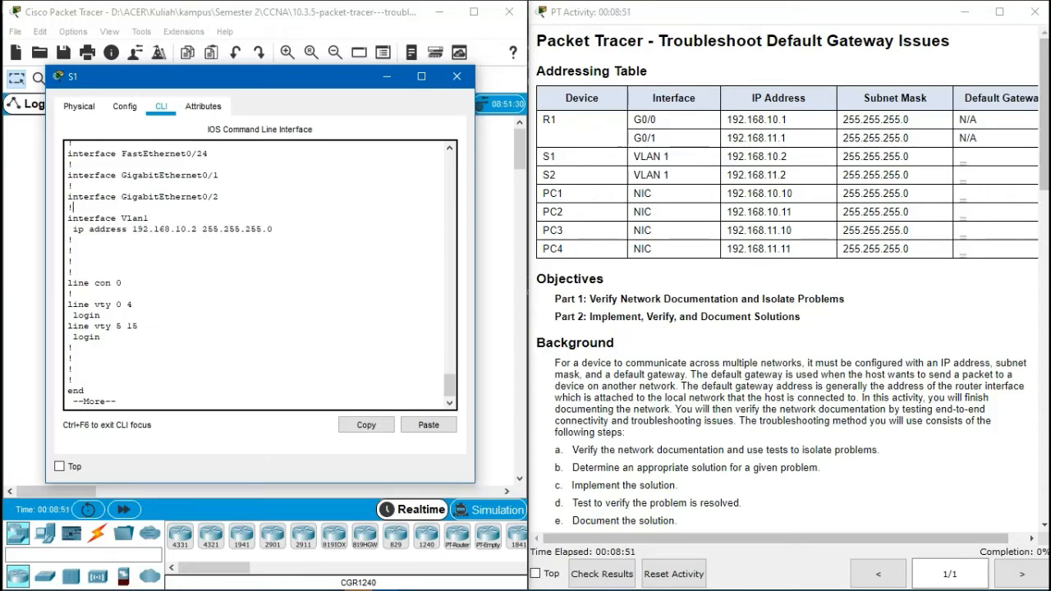
- Review the FastEthernet interface entries in S1's running configuration and page to the end of the output
scroll(259, 276, up, 20)
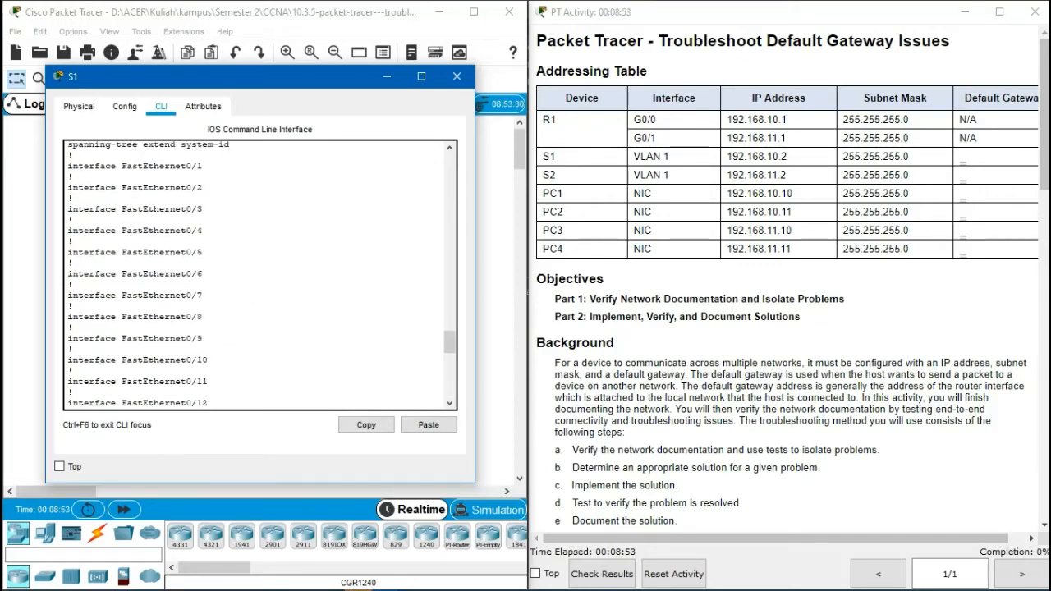
scroll(260, 275, up, 2)
scroll(260, 275, down, 12)
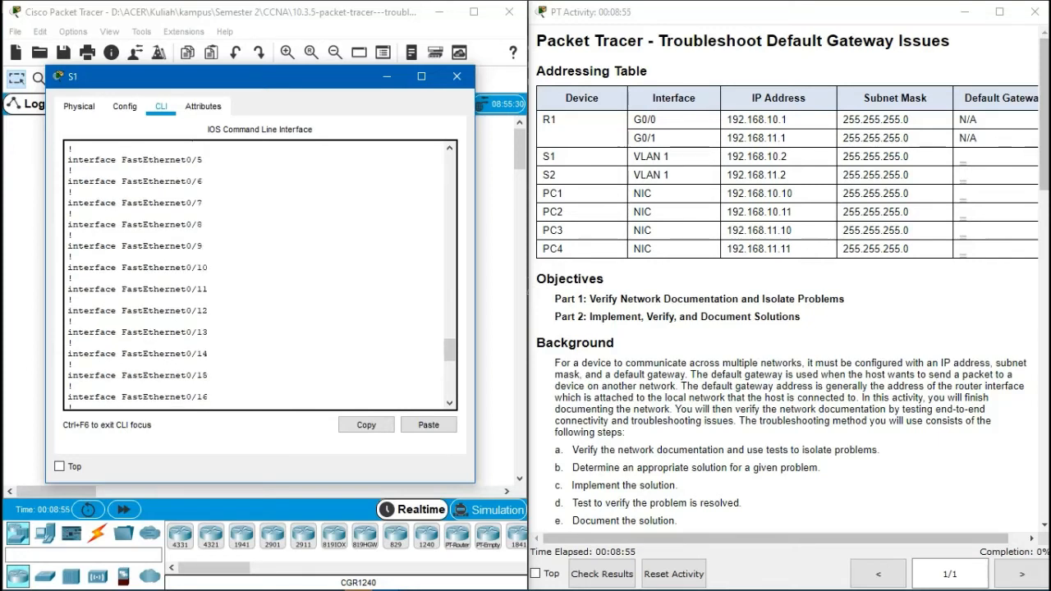
scroll(260, 275, down, 8)
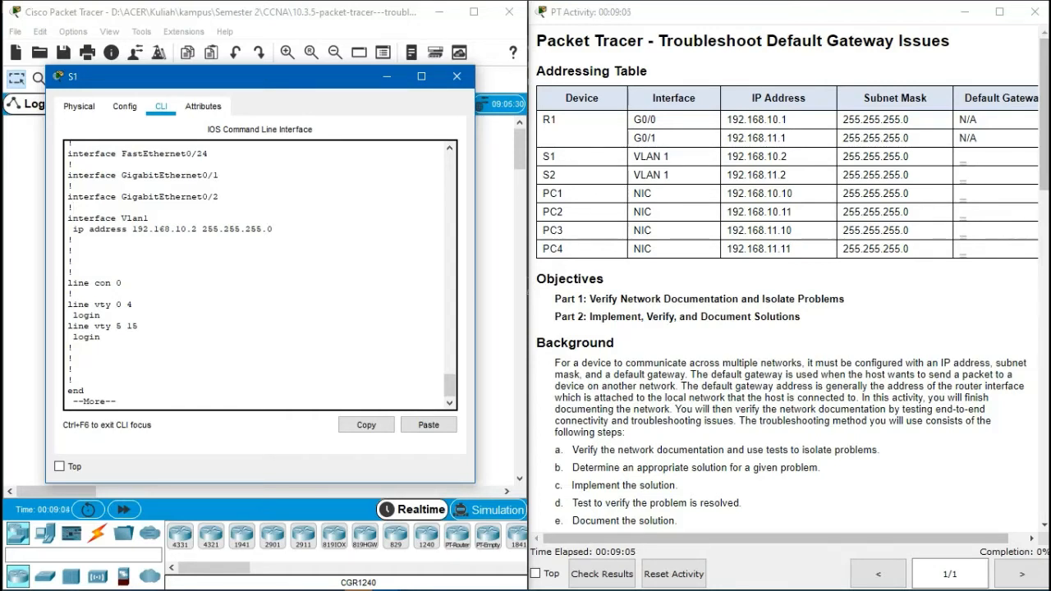
key(space)
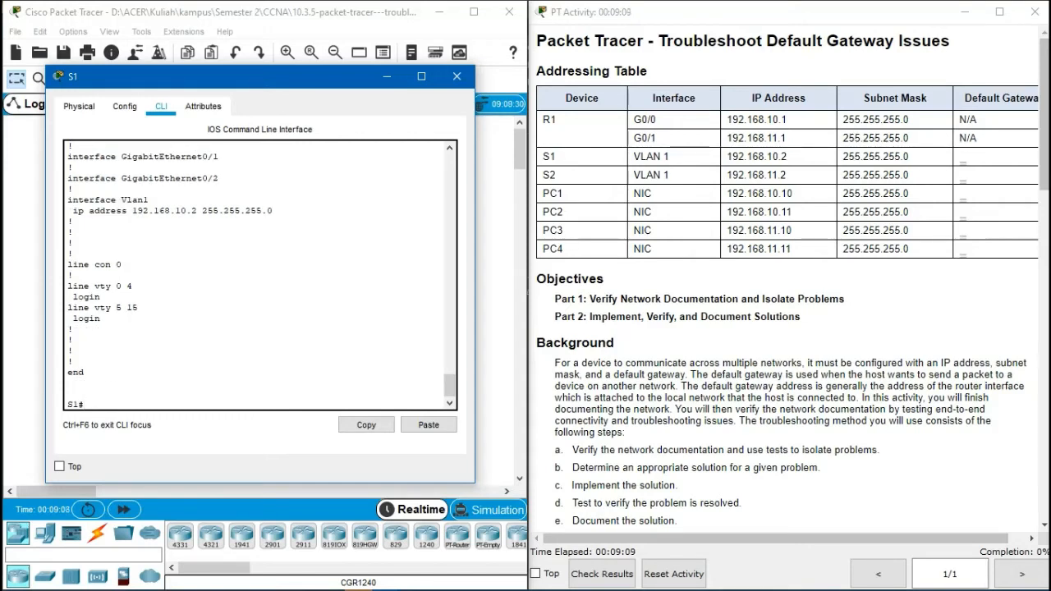
- Enter global configuration mode on S1 with configure terminal
text(con)
key(Tab)
text(t)
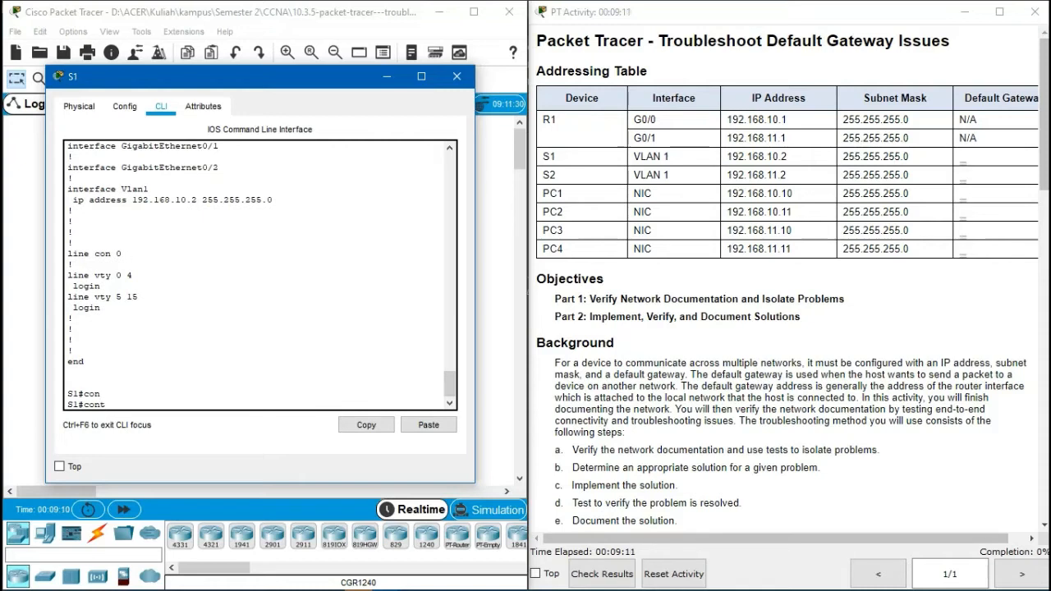
key(Tab)
text(ter)
key(Return)
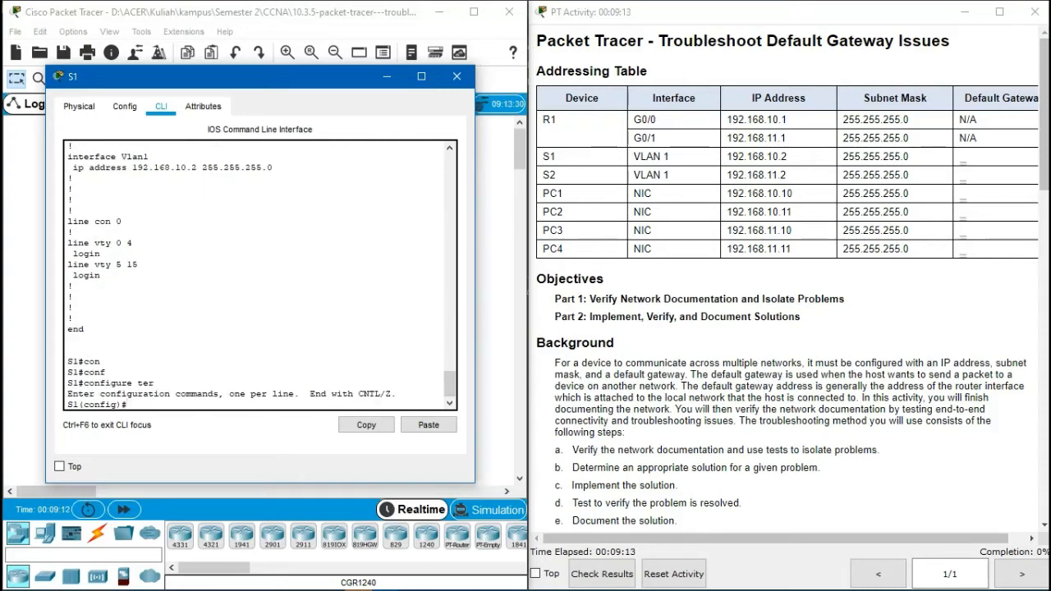
- Set S1's default gateway to 192.168.10.1 with the ip default-gateway command
text(ip)
key(Tab)
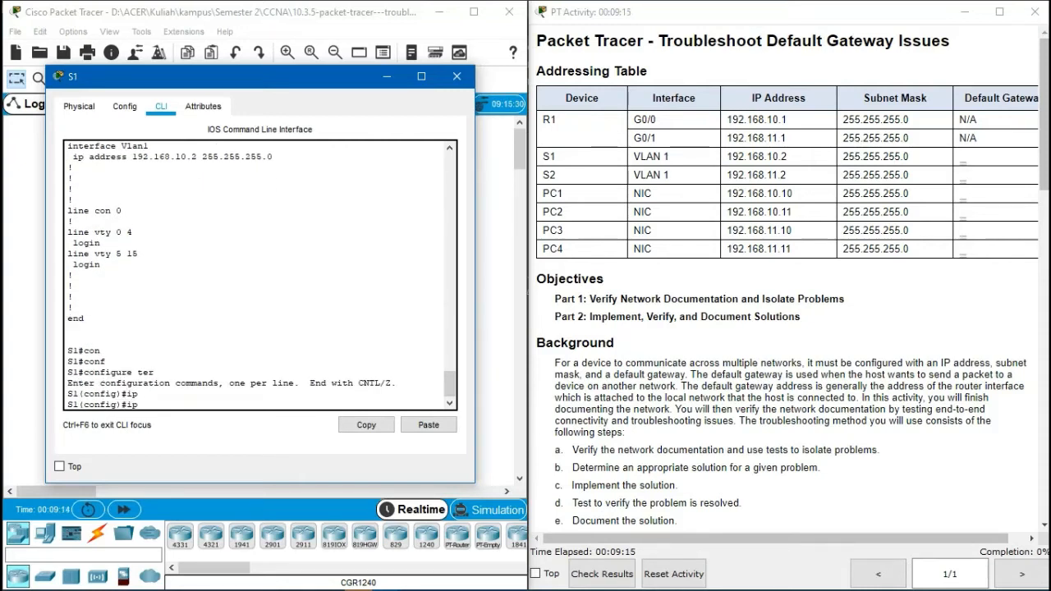
text(defa)
key(Tab)
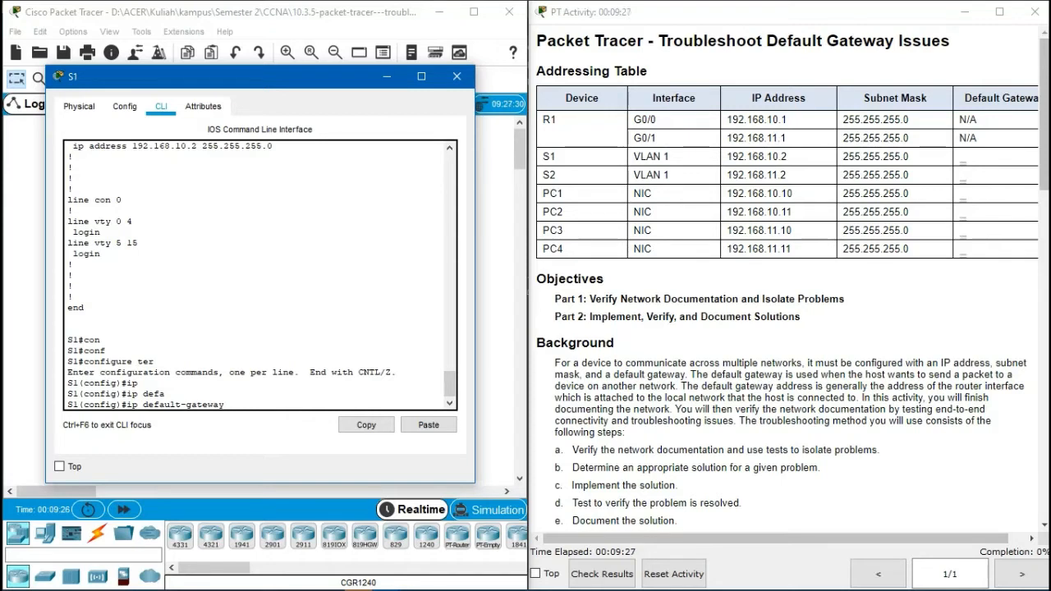
text(192.168.10.)
text(1)
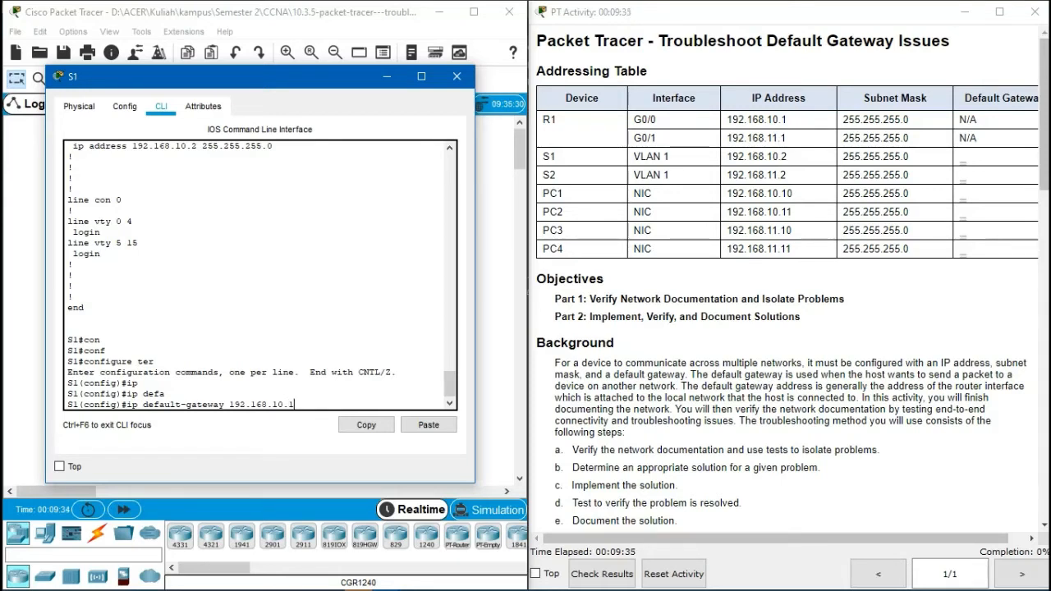
text( ?)
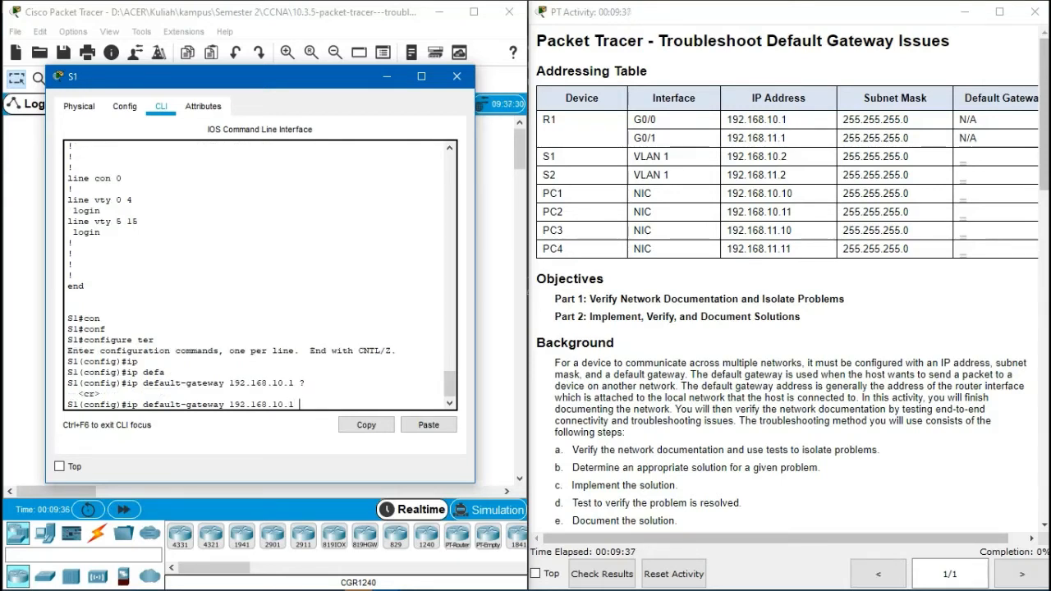
key(Return)
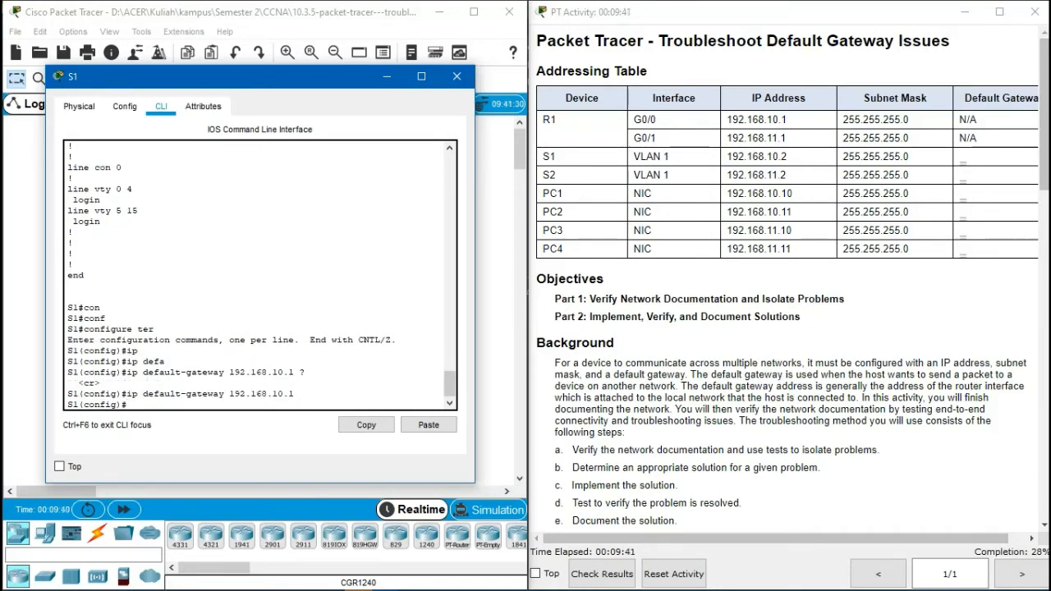
- Leave configuration mode on S1, save the configuration with wr, and close the S1 window
text(exit)
key(Return)
text(wr)
key(Return)
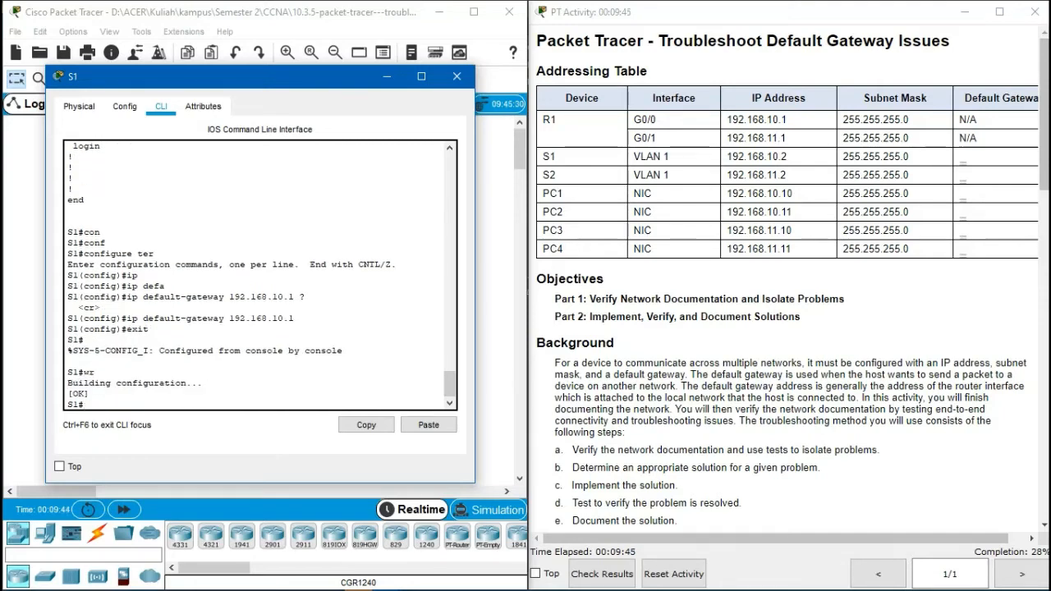
key(Return)
key(Return)
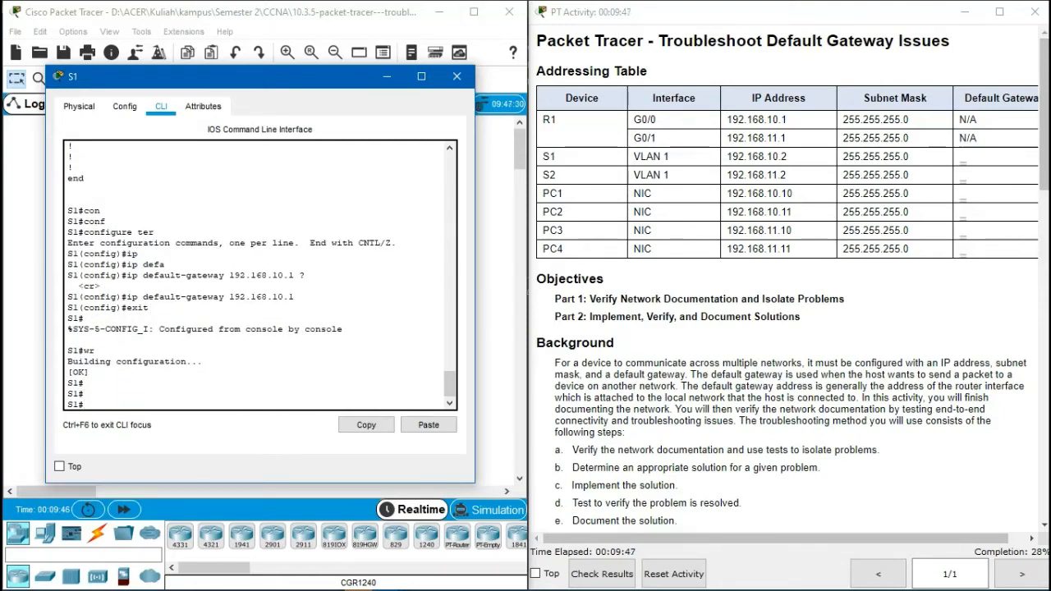
click(457, 76)
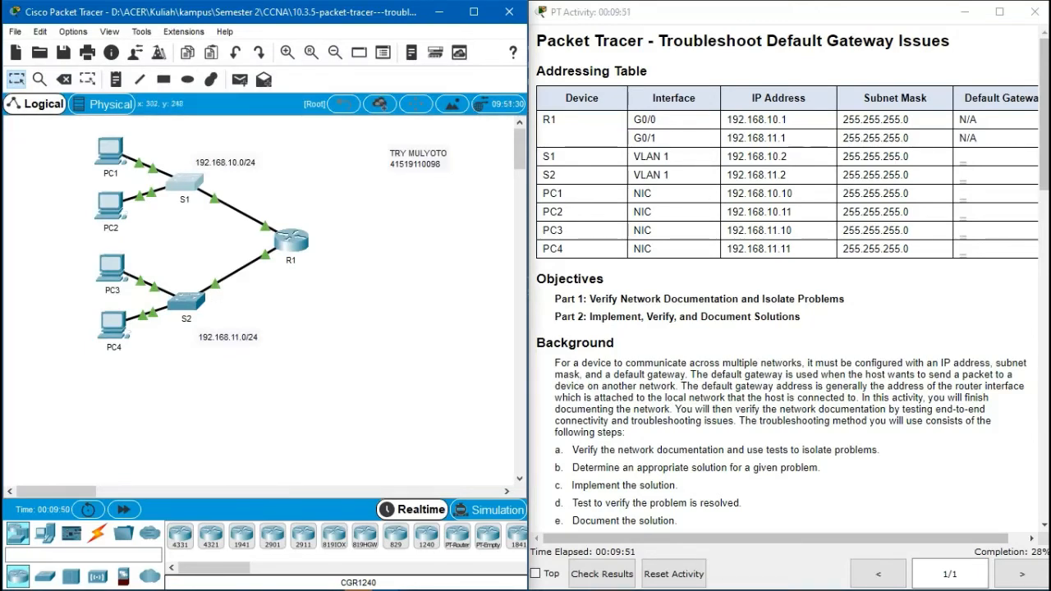
click(186, 302)
click(724, 86)
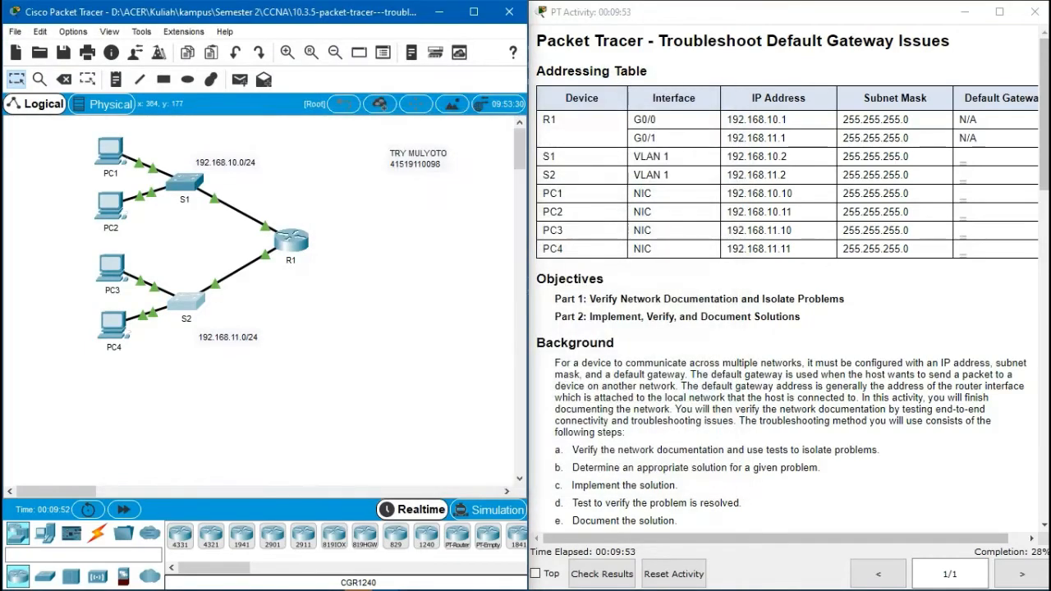
click(789, 279)
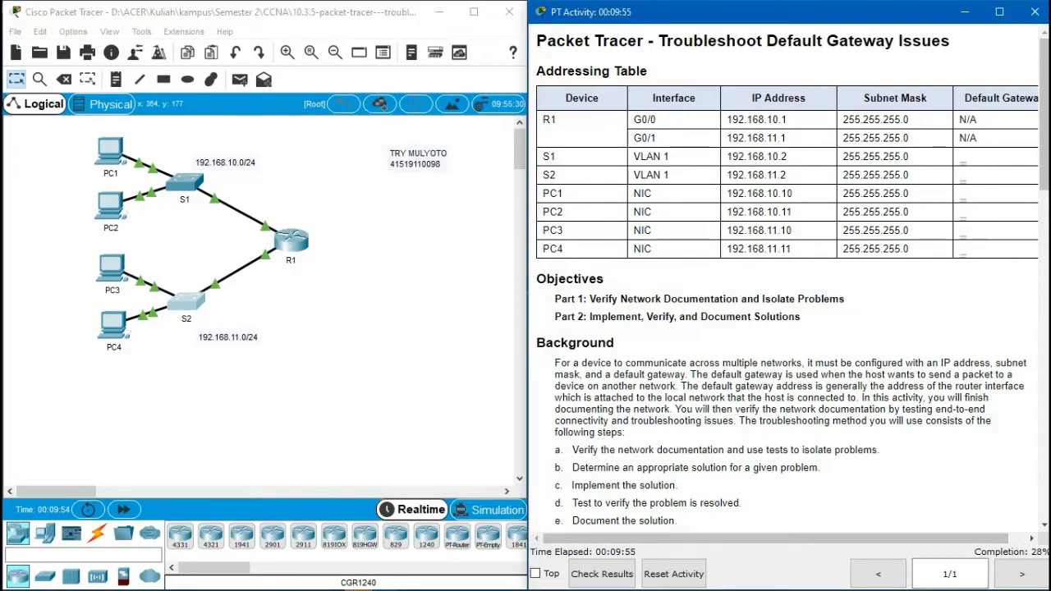
click(411, 229)
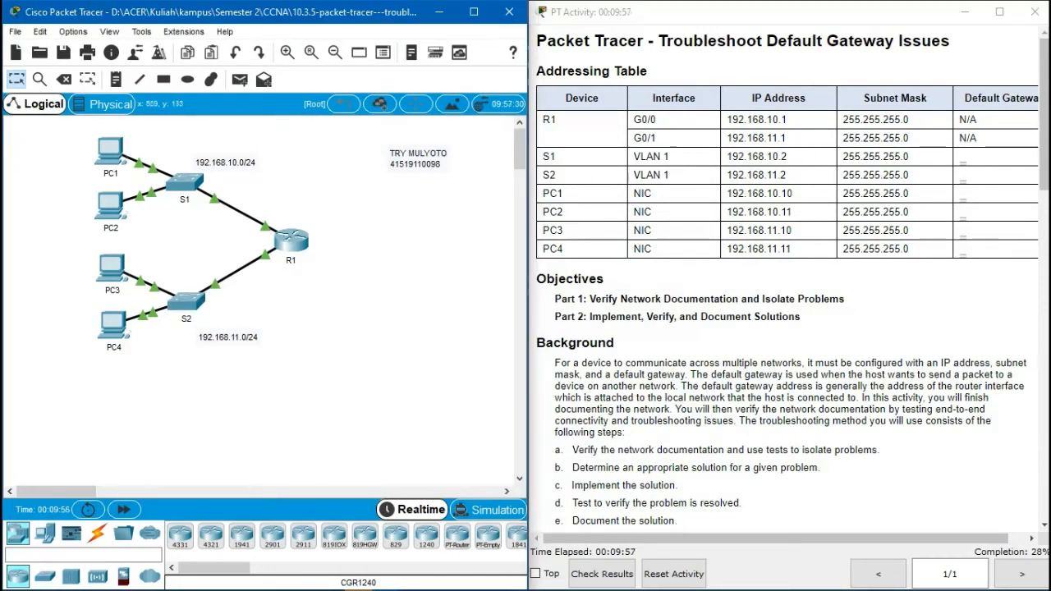
- Open switch S2's command line interface beside the activity instructions and enter privileged EXEC mode with enable
click(187, 301)
drag(498, 87, 270, 73)
click(201, 104)
key(Return)
key(Return)
key(Return)
key(Return)
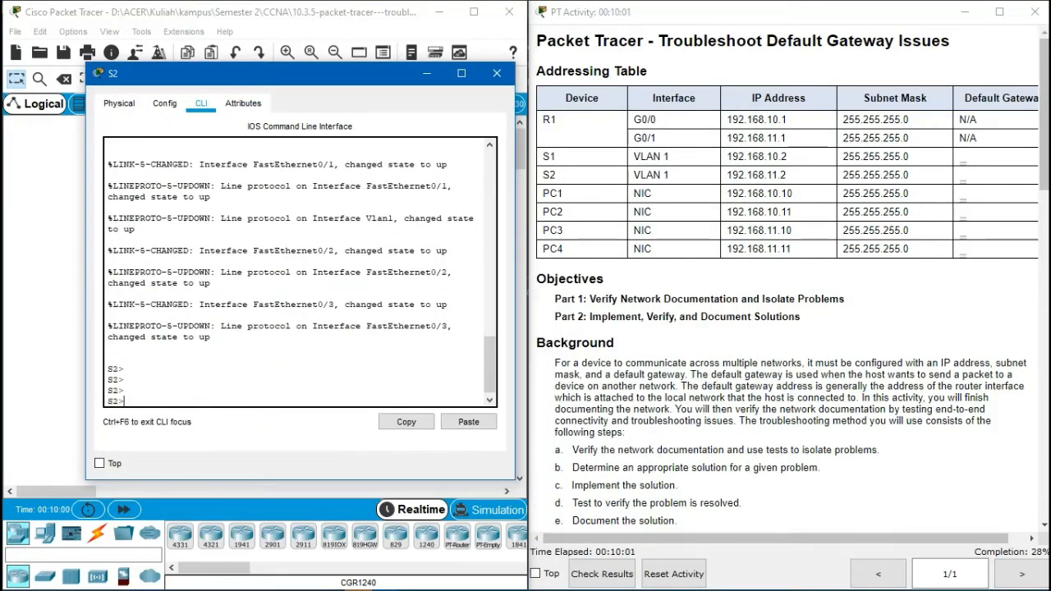
text(ena)
key(Tab)
key(Return)
- Run show running-config on S2 and examine its ip default-gateway line and the interface Vlan1 address entry
text(sh run)
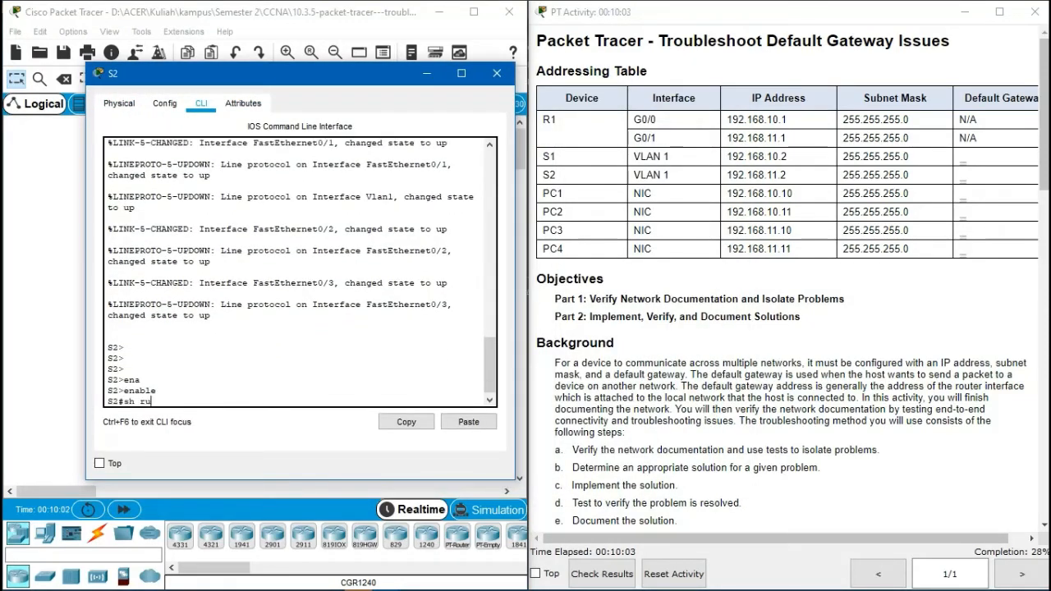
key(Return)
key(space)
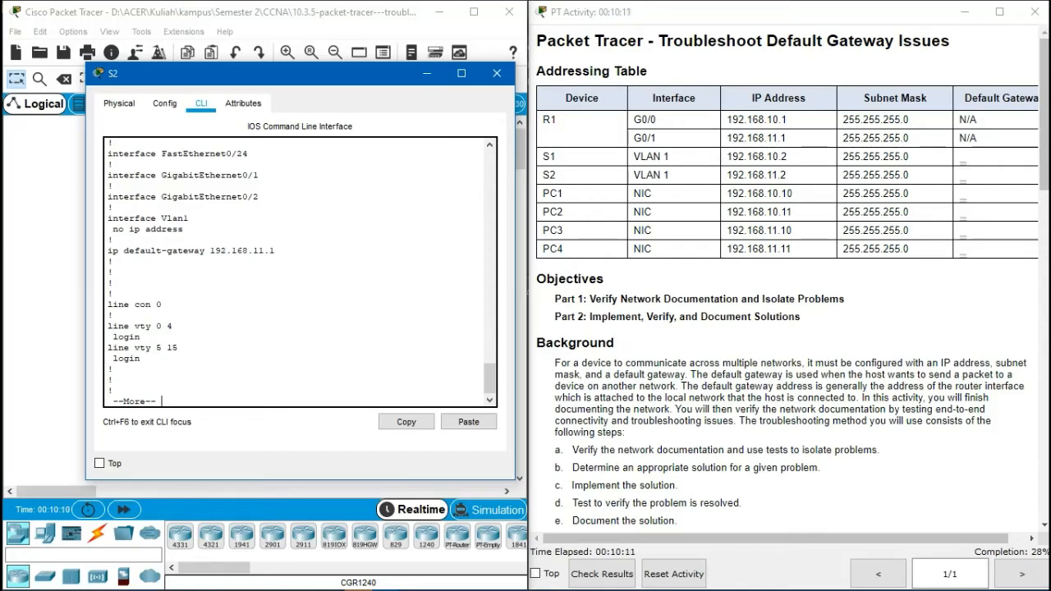
drag(108, 250, 276, 251)
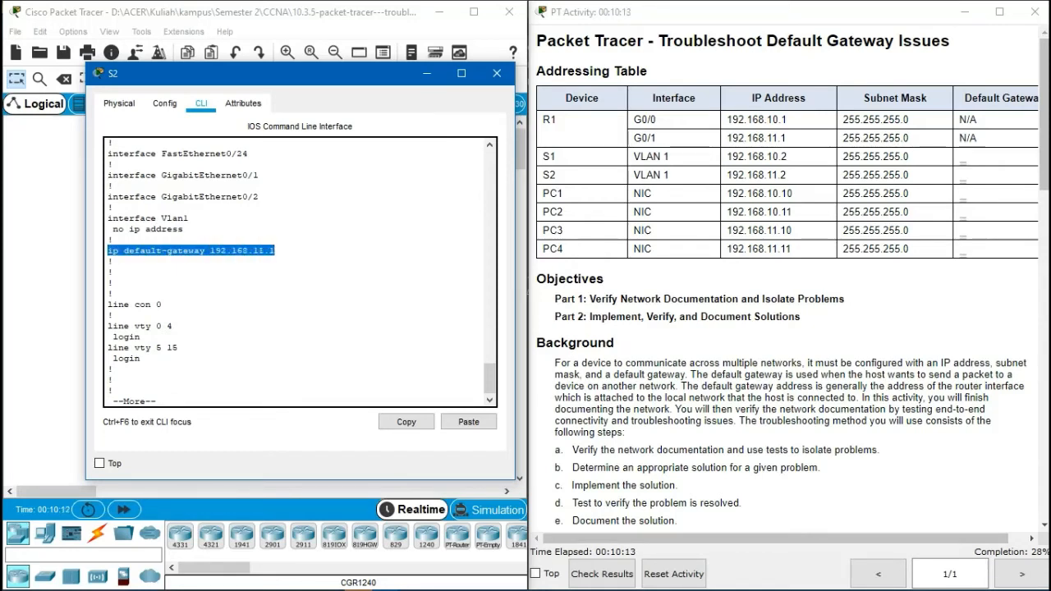
click(183, 230)
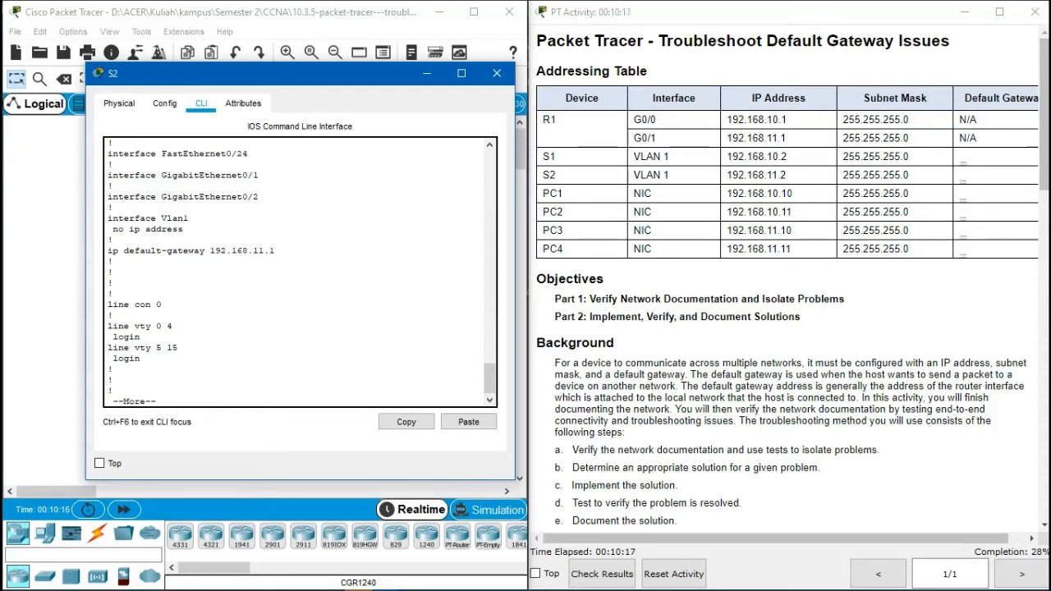
drag(118, 218, 183, 230)
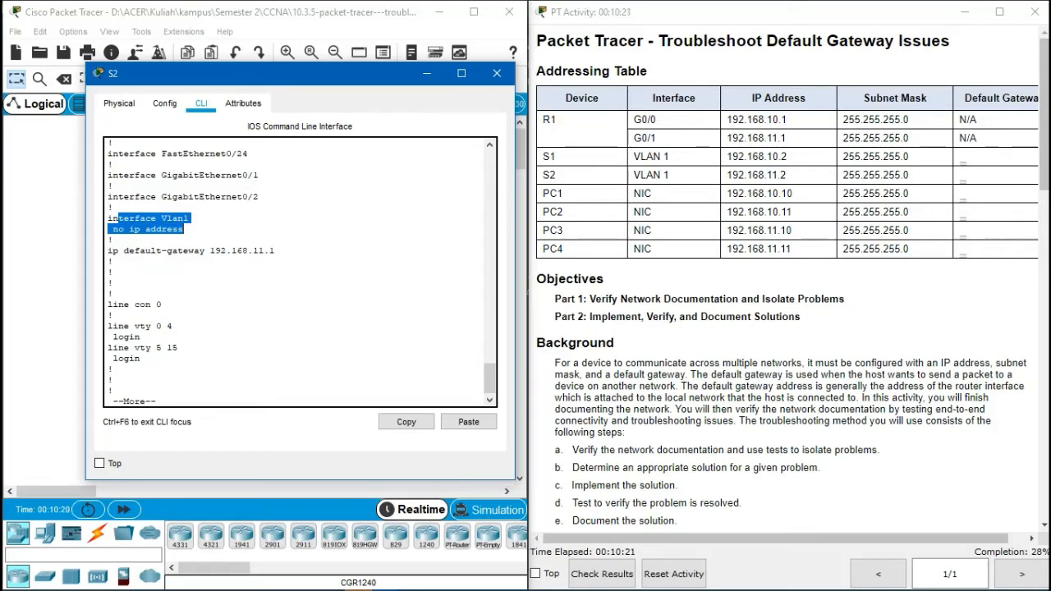
click(130, 219)
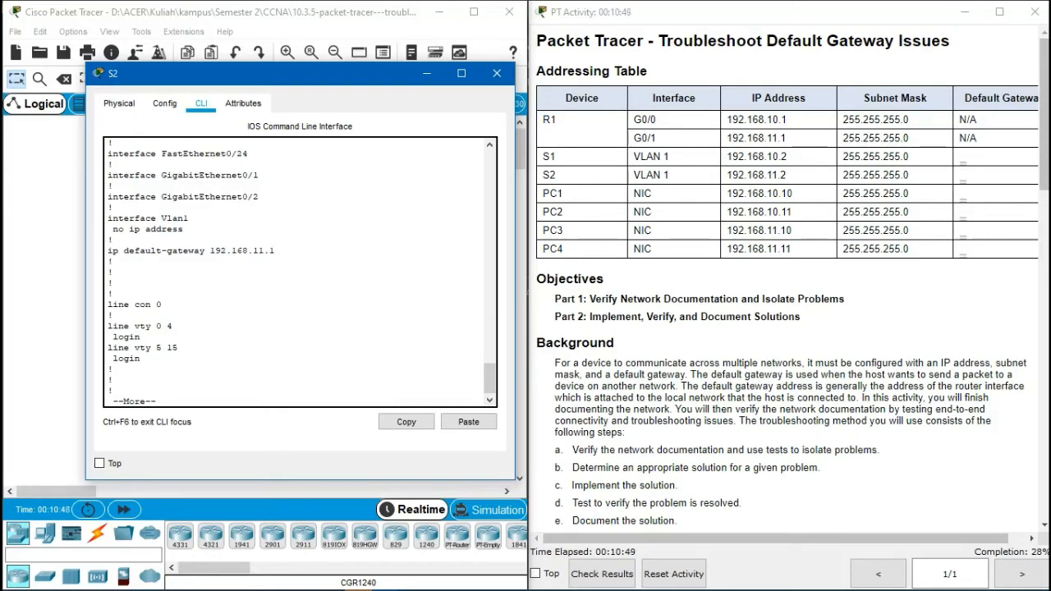
- Page past the end of S2's configuration output and enter global configuration mode with configure terminal
key(space)
text(con)
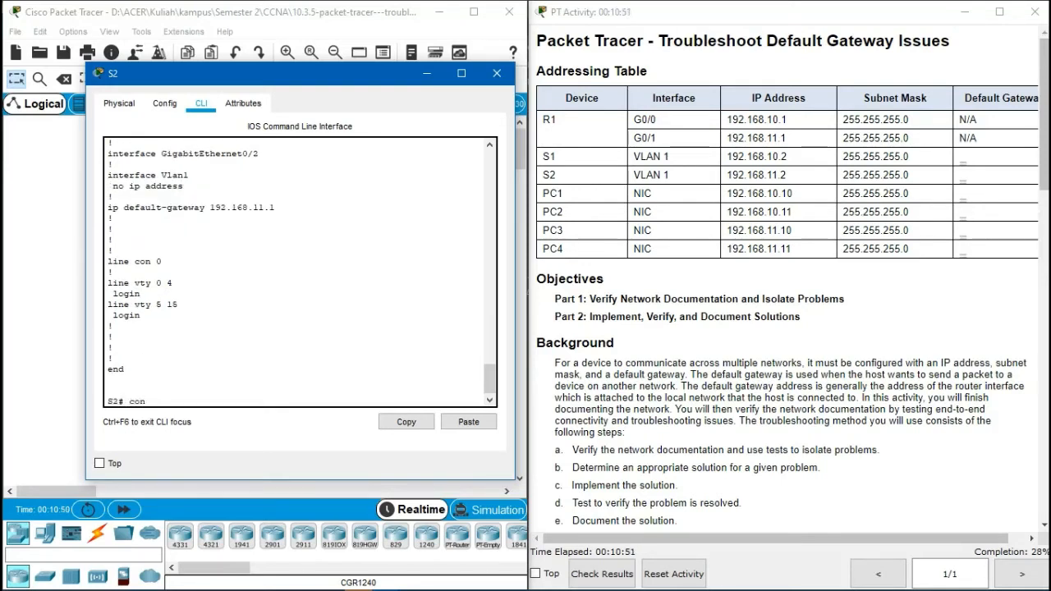
key(Tab)
key(Tab)
text(f)
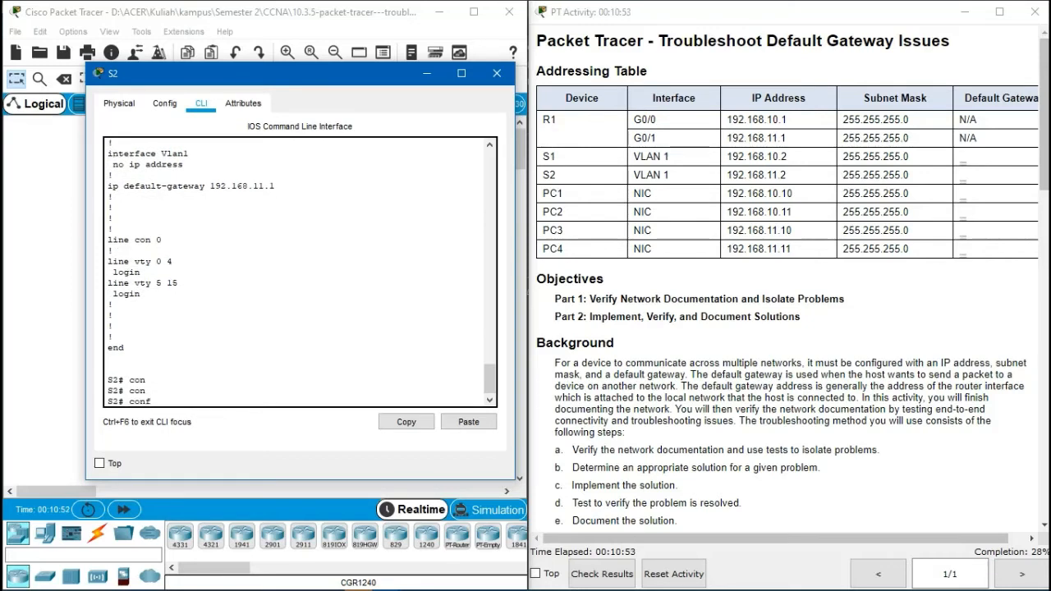
key(Tab)
text(ter)
key(Tab)
key(Return)
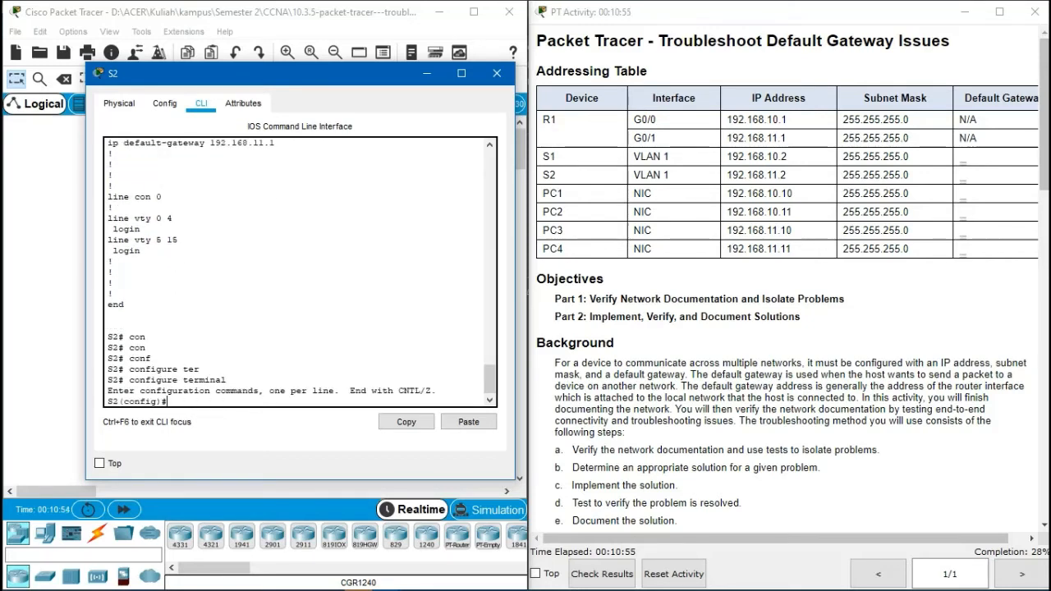
- Enter interface configuration mode for VLAN 1 on S2 with interface vlan 1
text(inter)
key(Tab)
text(1)
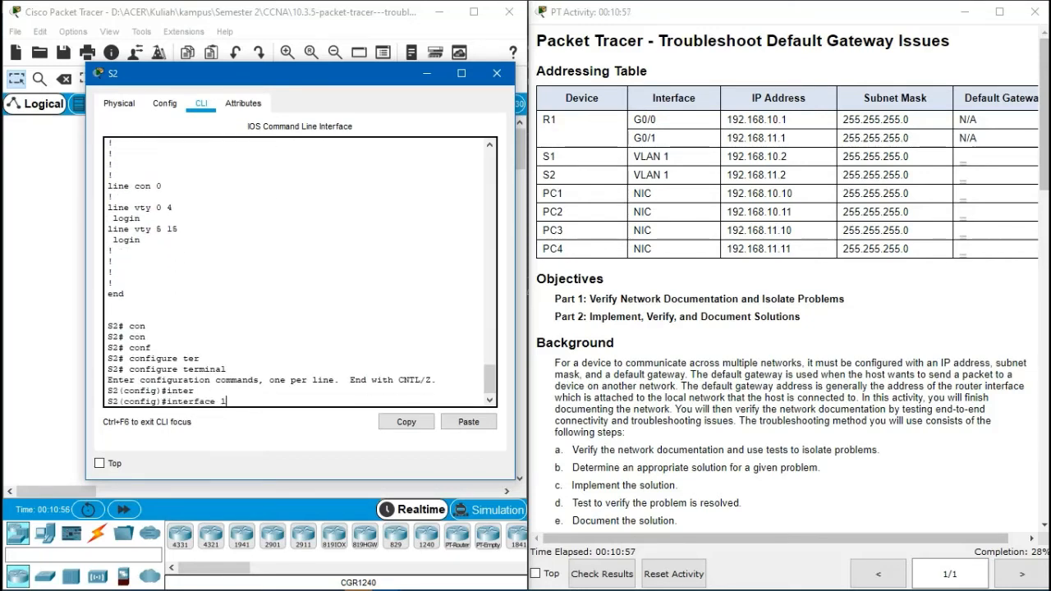
key(Tab)
key(BackSpace)
text(vl)
key(Tab)
text(1)
key(Return)
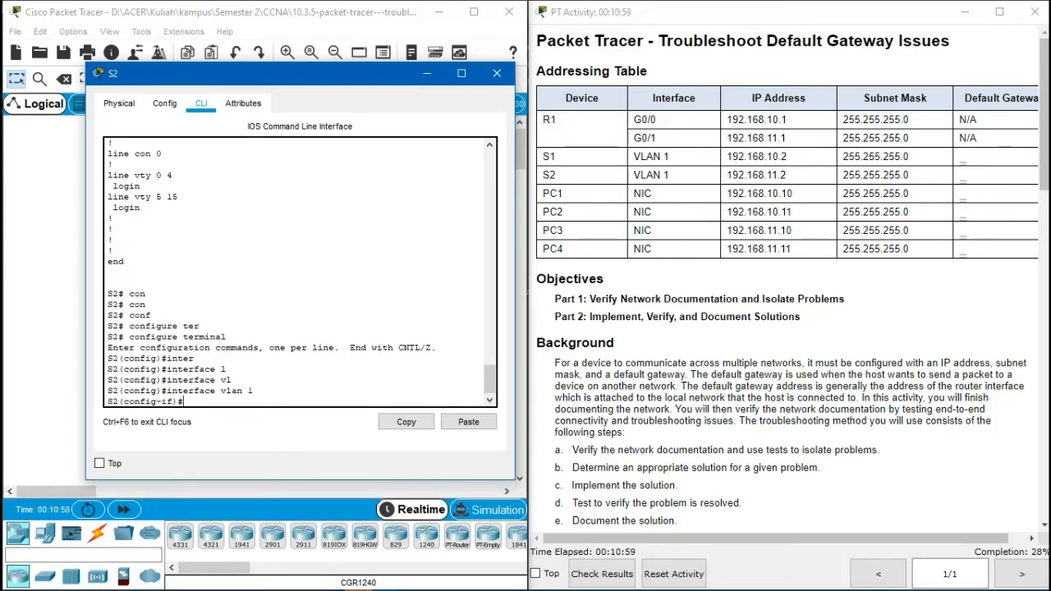
- Assign IP address 192.168.11.2 with subnet mask 255.255.255.0 to the VLAN 1 interface on S2
text(ip add)
key(Tab)
text(1)
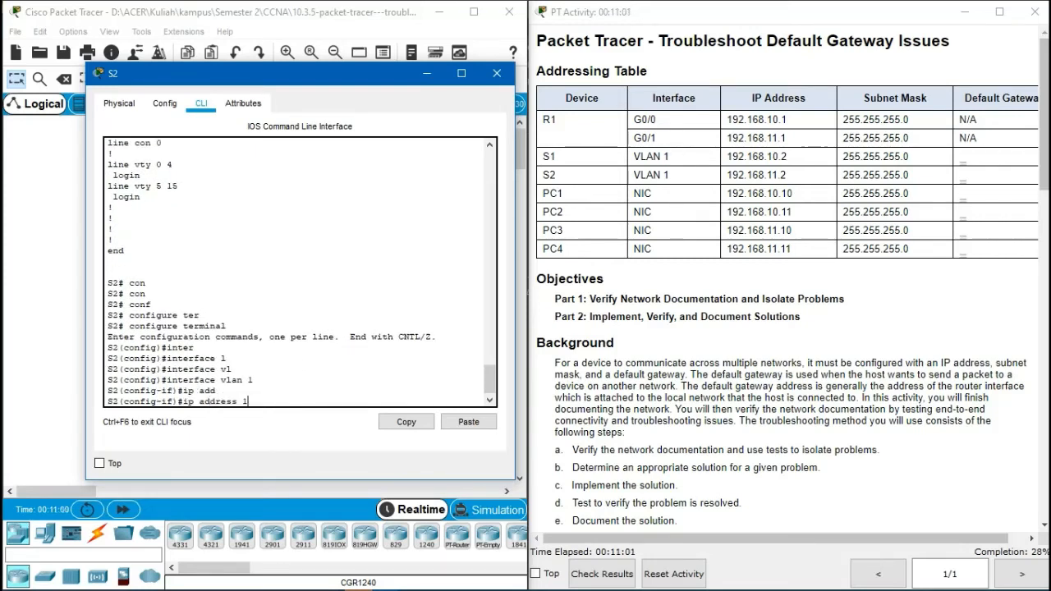
text(92.168)
text(.11.2 25.)
text(2)
text(55.255.255.)
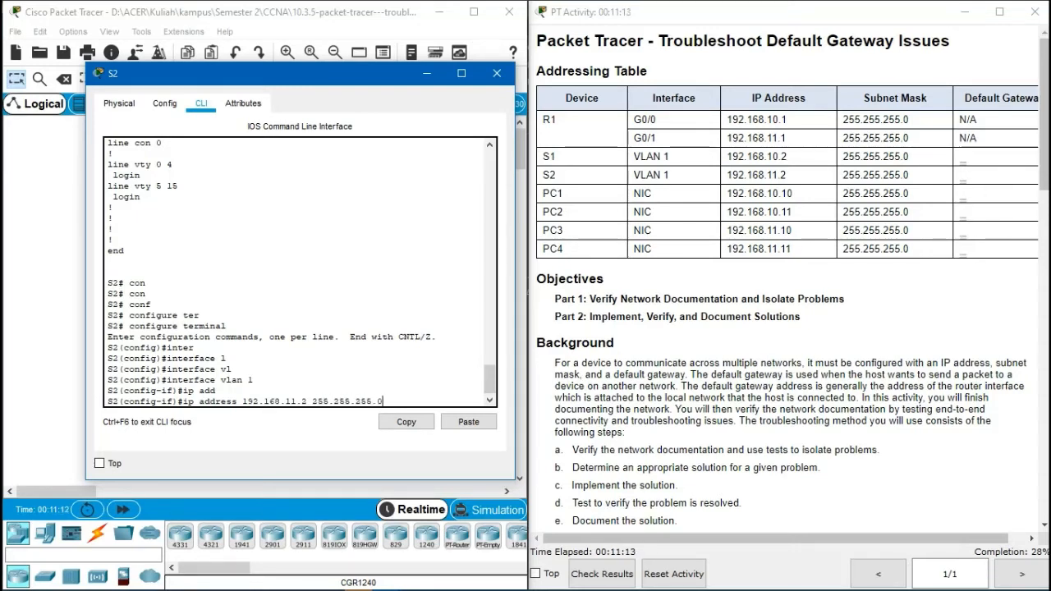
text(0)
key(Return)
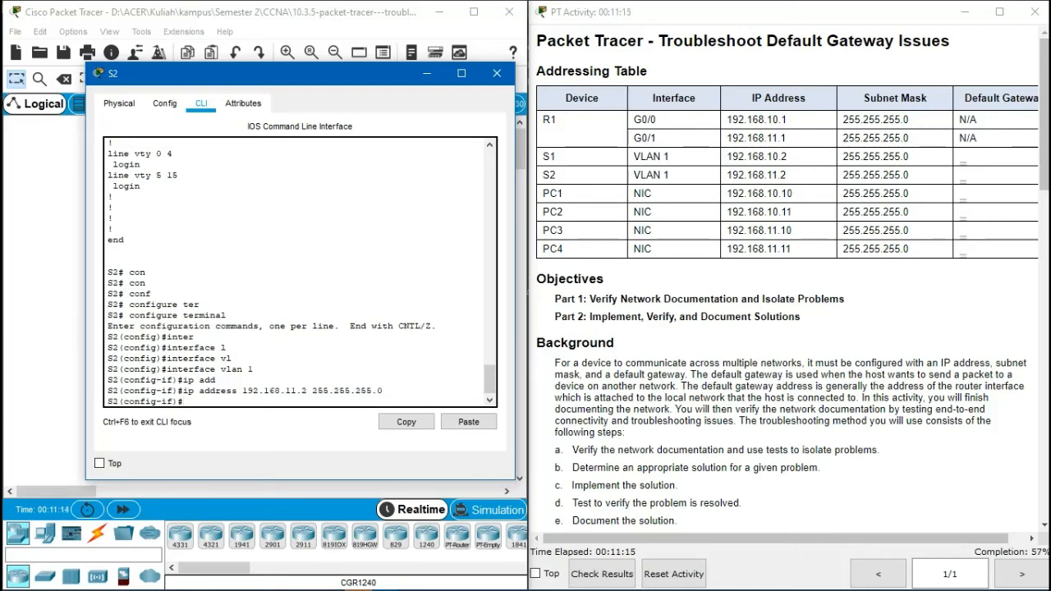
- Enable S2's VLAN 1 interface with no shutdown and exit back to privileged EXEC mode
text(no shu)
key(Tab)
key(Return)
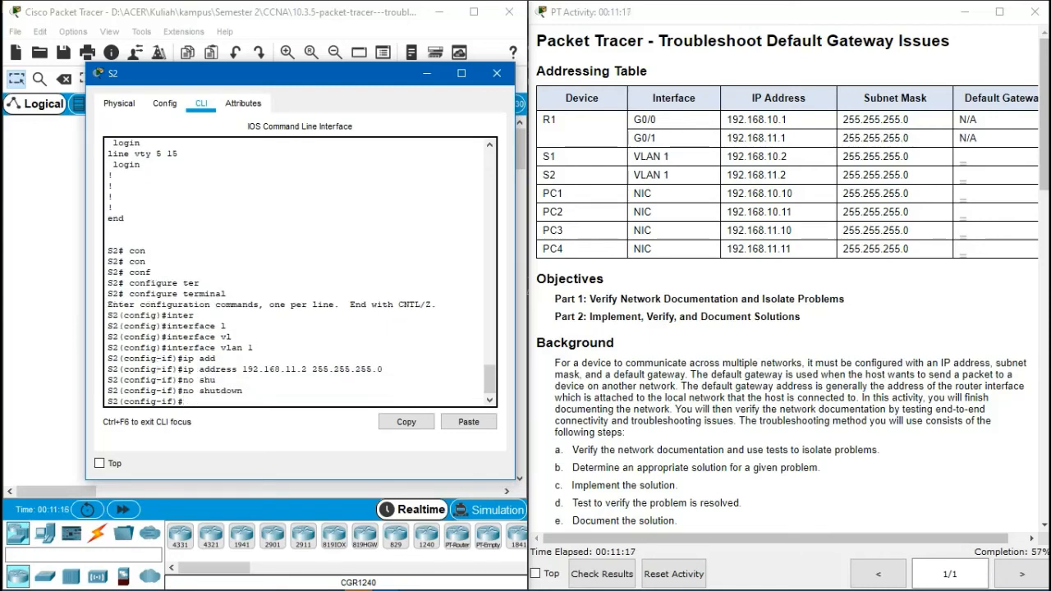
text(exit)
key(Return)
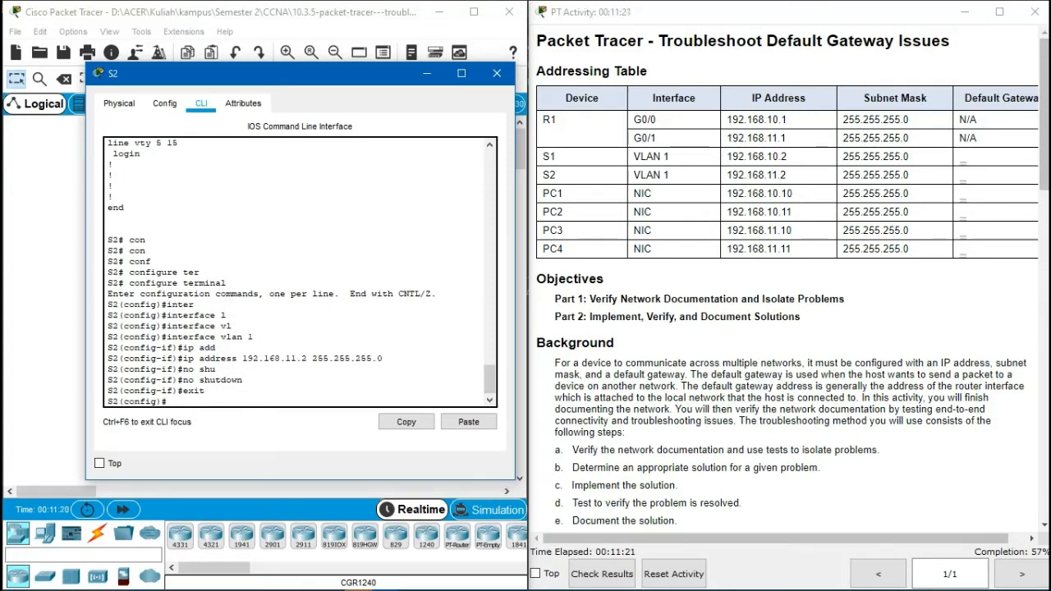
text(exit)
key(Return)
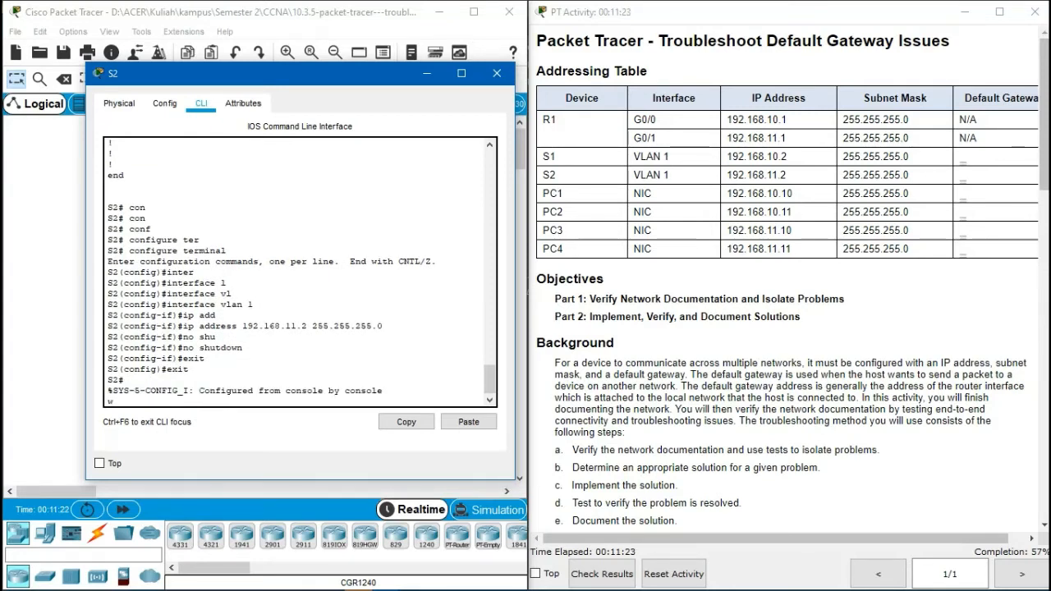
- Save S2's running configuration with the wr command
key(Return)
key(Return)
text(w)
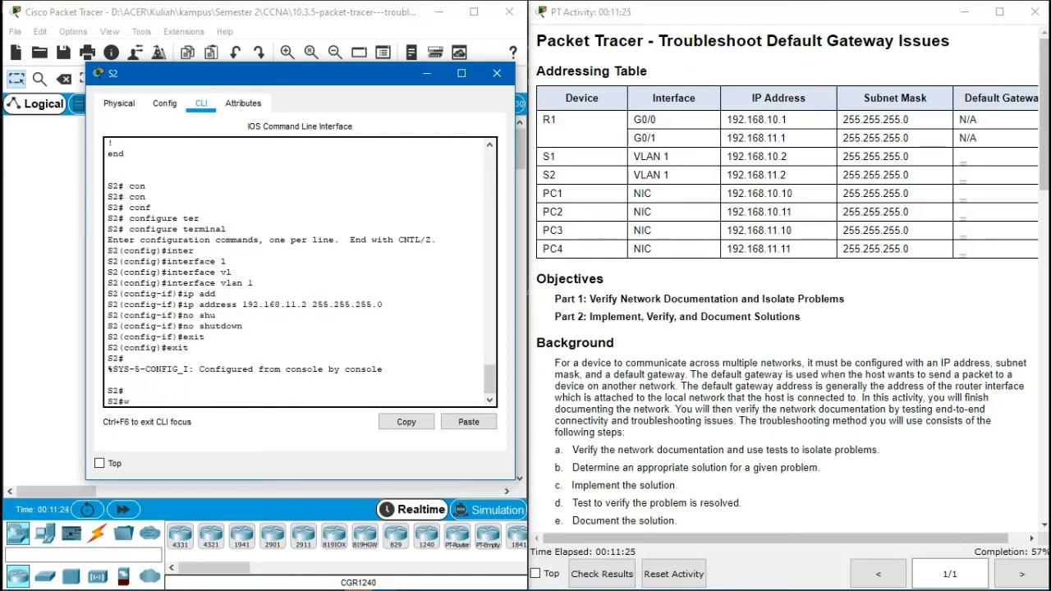
text(r)
key(Return)
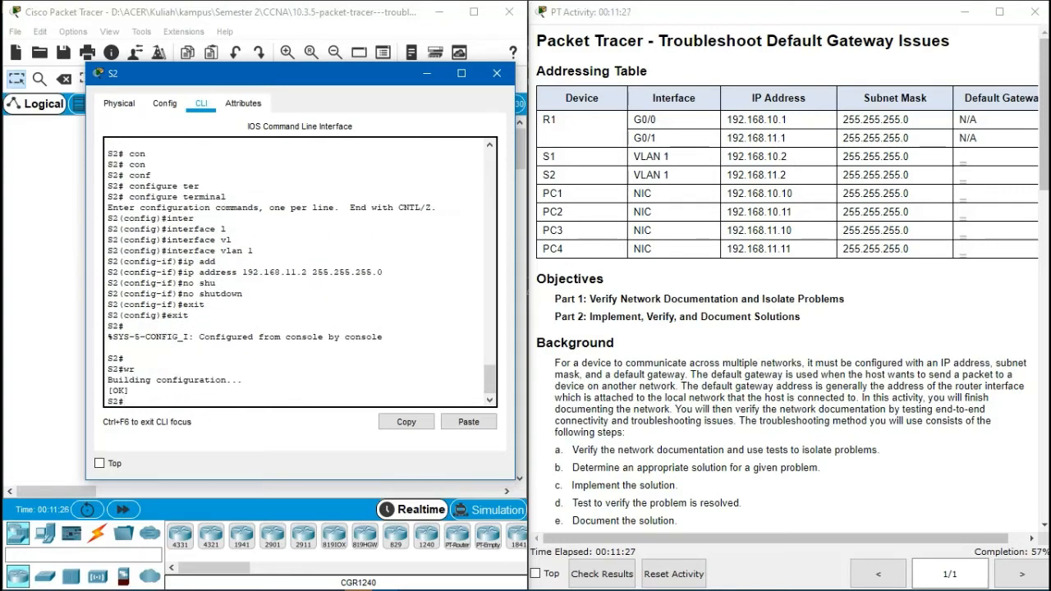
text(wr)
key(Return)
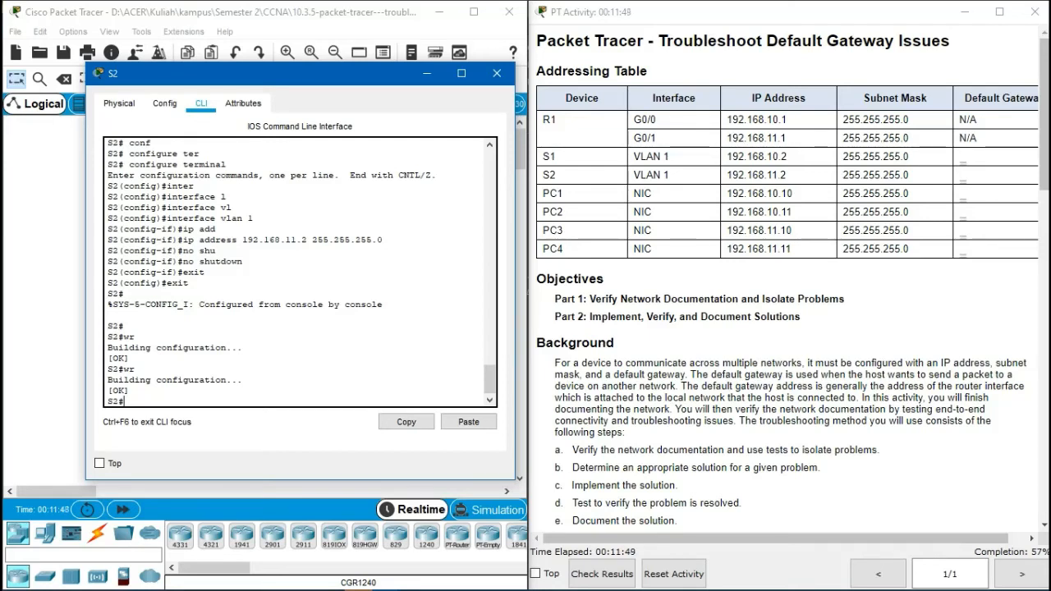
- Repeat the wr save on S2 and close the switch's window
key(Return)
key(Return)
key(Return)
text(wr)
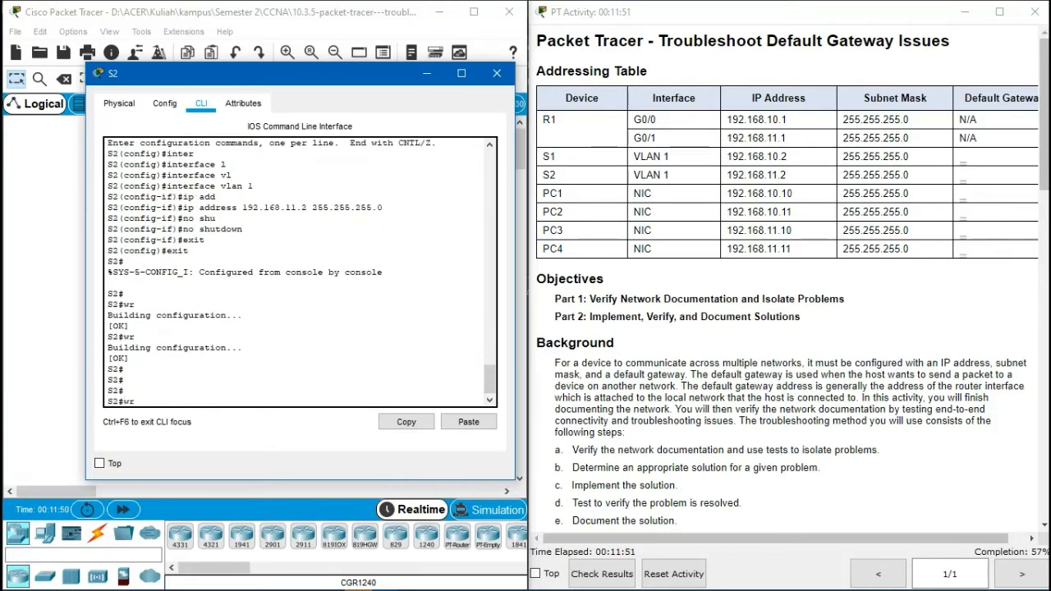
key(Return)
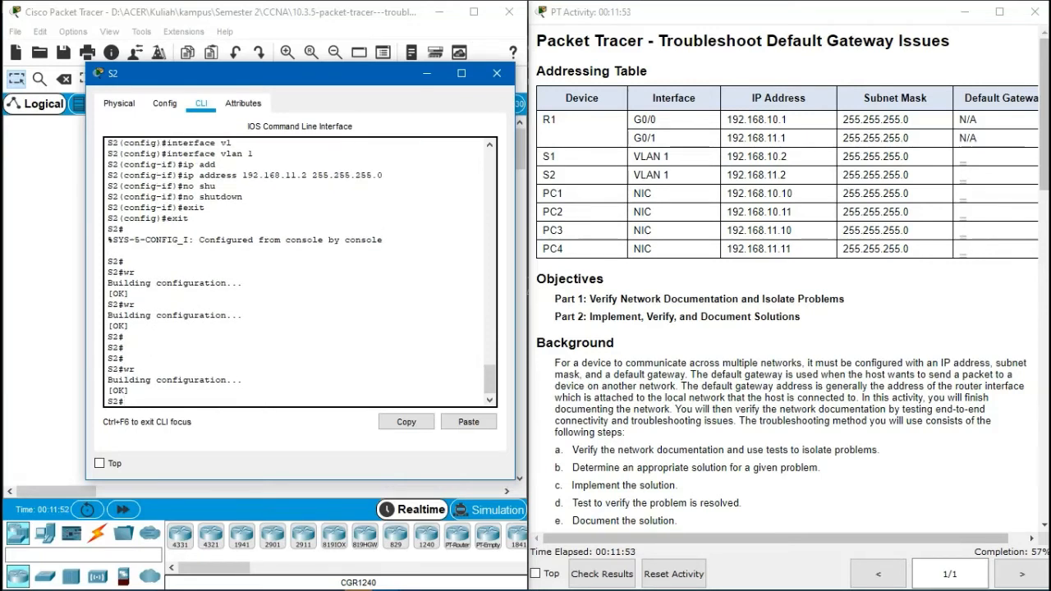
key(Return)
text(wr)
key(Return)
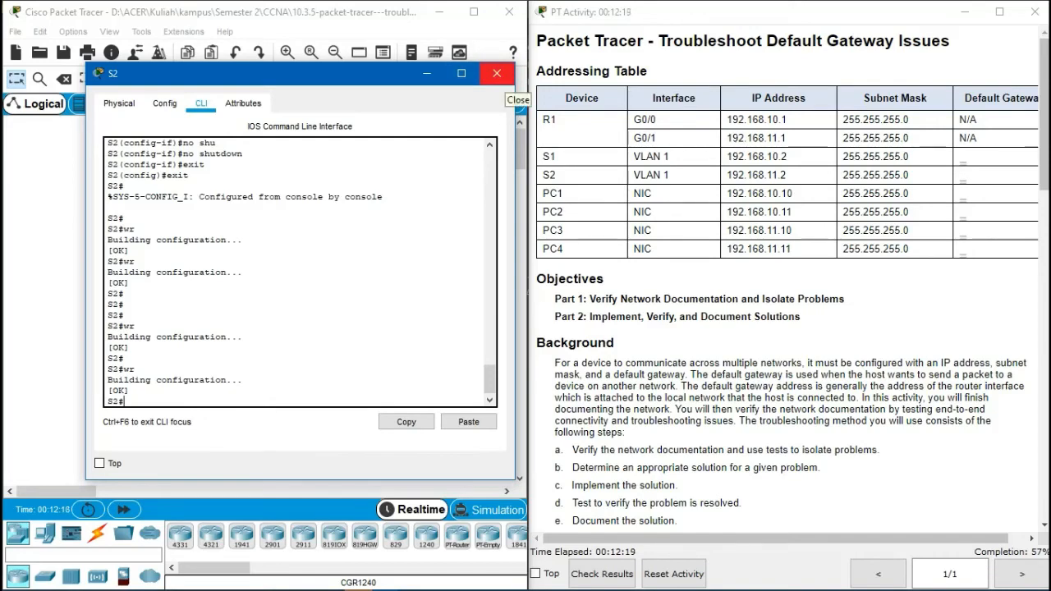
click(496, 73)
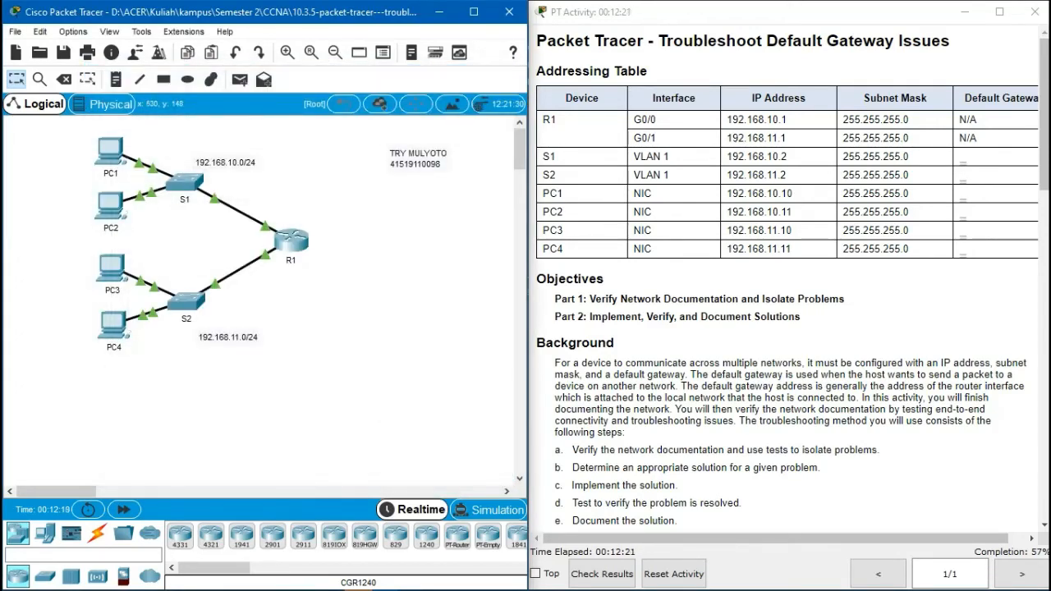
- Set PC1's IP address to 192.168.10.10 in its IP Configuration and close the PC's window
double_click(643, 194)
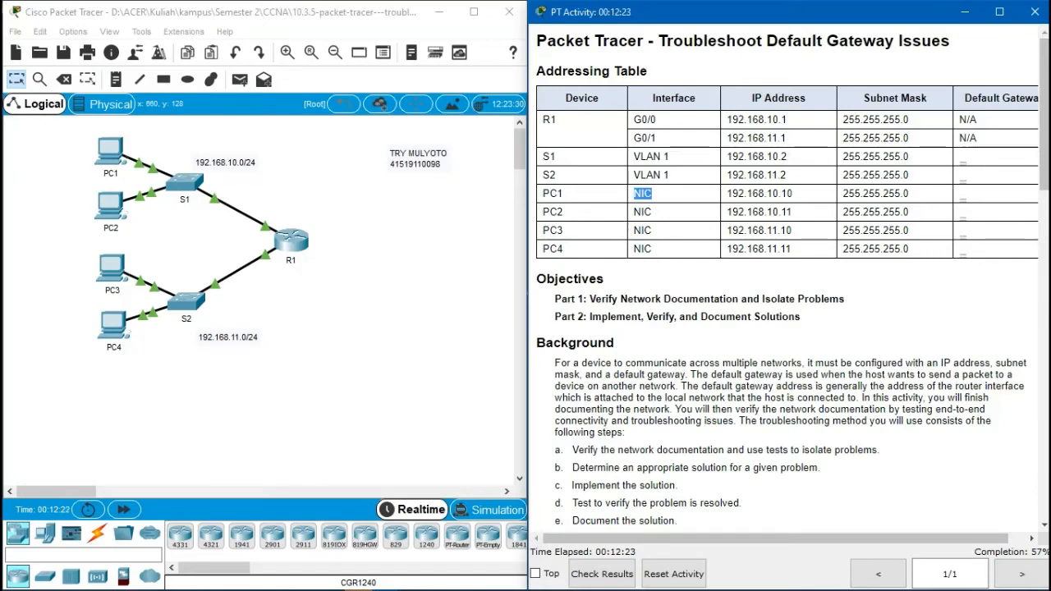
click(109, 150)
drag(492, 86, 250, 106)
click(194, 137)
click(133, 198)
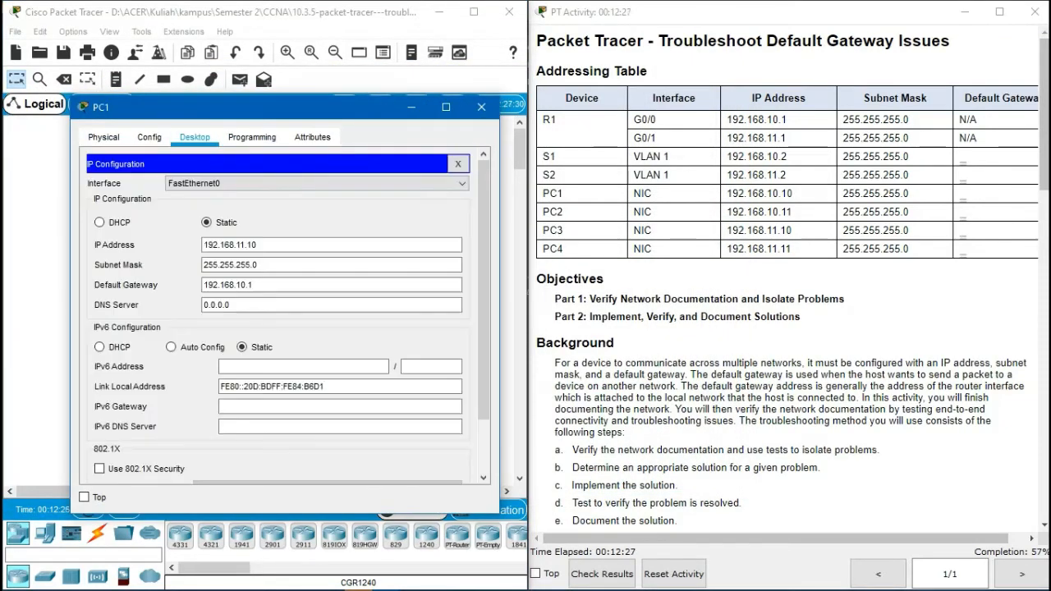
mouse_move(316, 109)
mouse_down()
mouse_move(258, 90)
mouse_move(324, 91)
mouse_up()
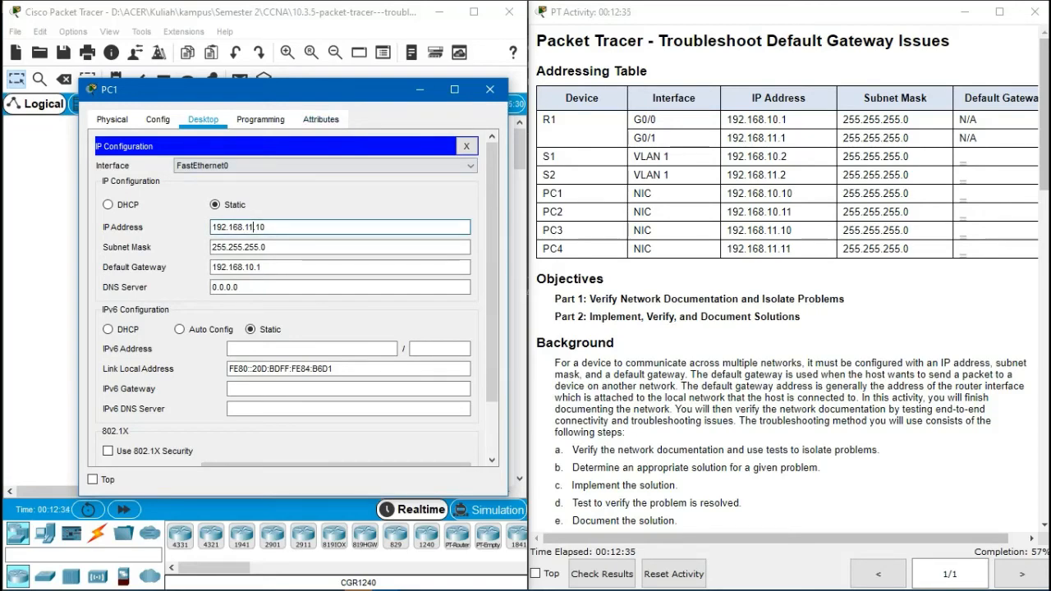
drag(346, 97, 342, 303)
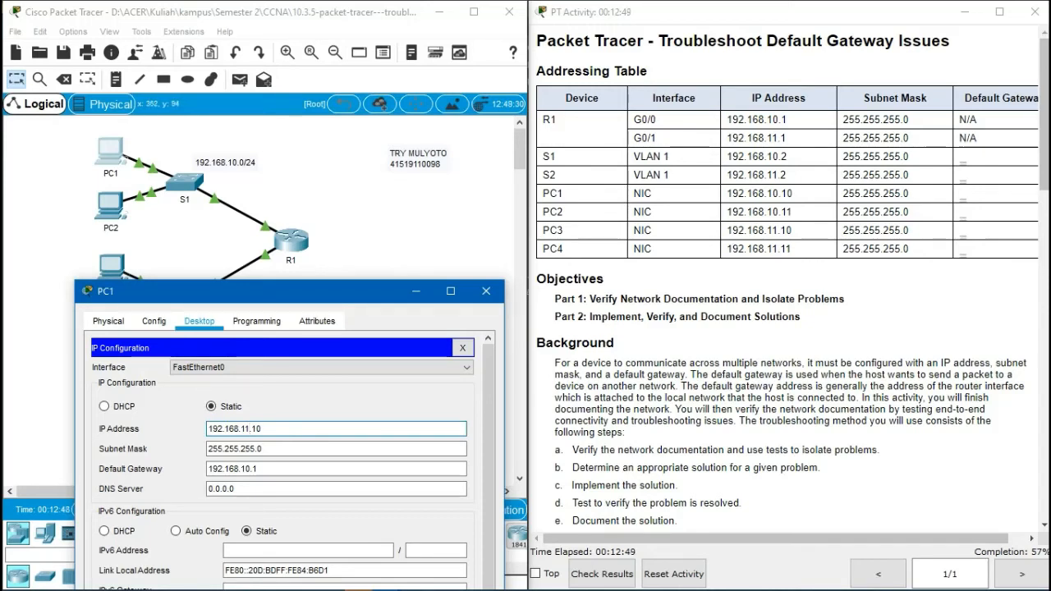
drag(299, 297, 297, 224)
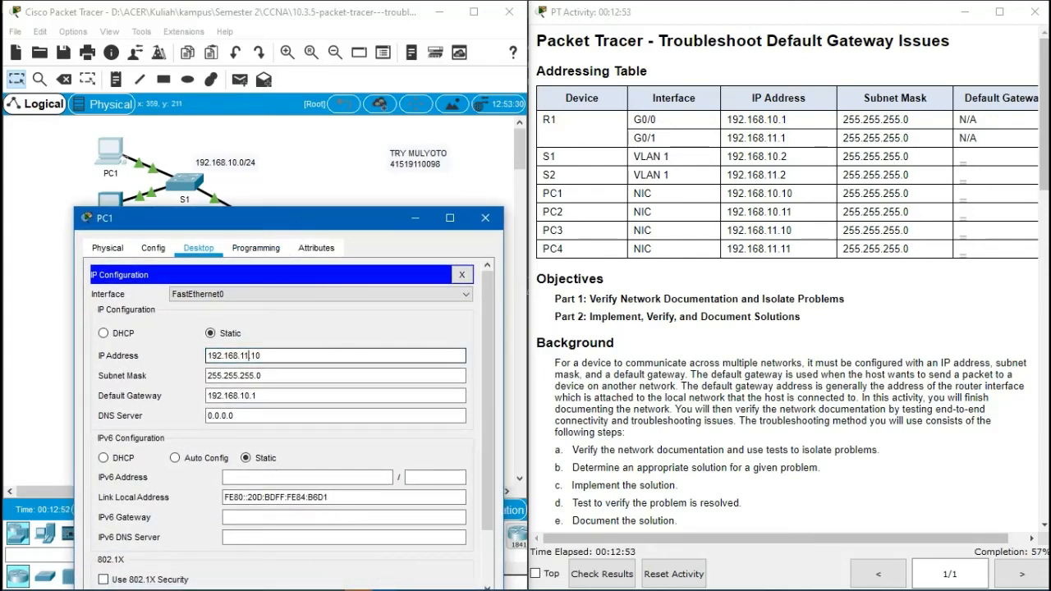
mouse_move(262, 224)
mouse_down()
mouse_move(674, 86)
mouse_move(251, 176)
mouse_move(257, 207)
mouse_up()
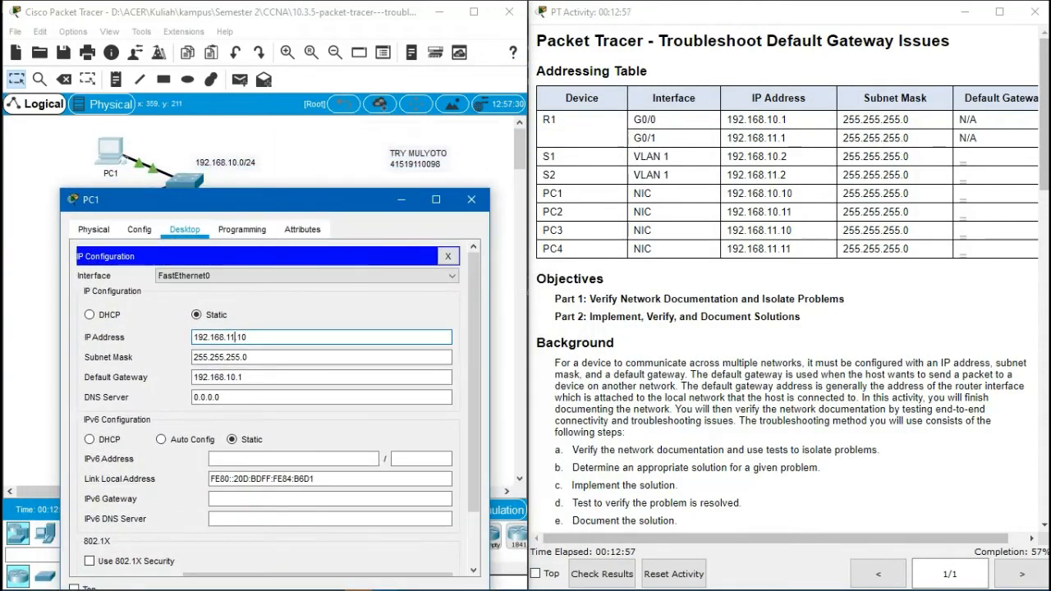
key(BackSpace)
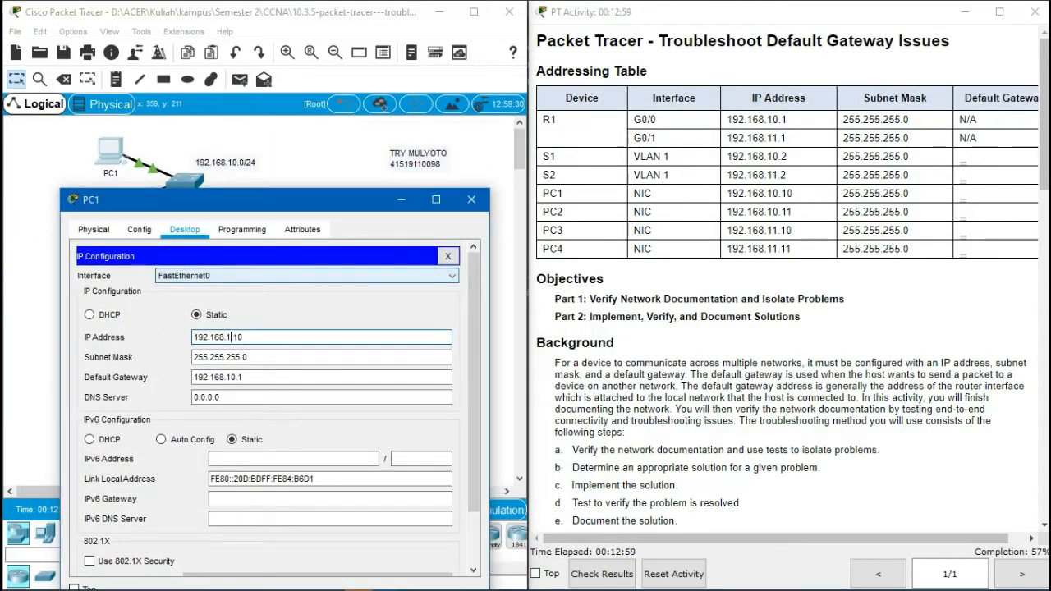
text(0.)
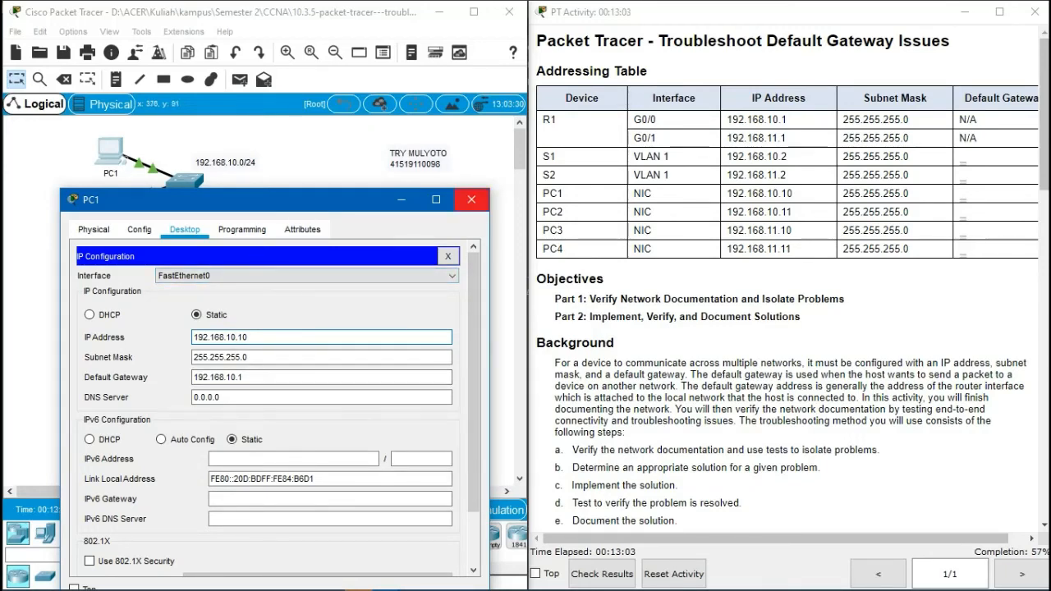
click(472, 200)
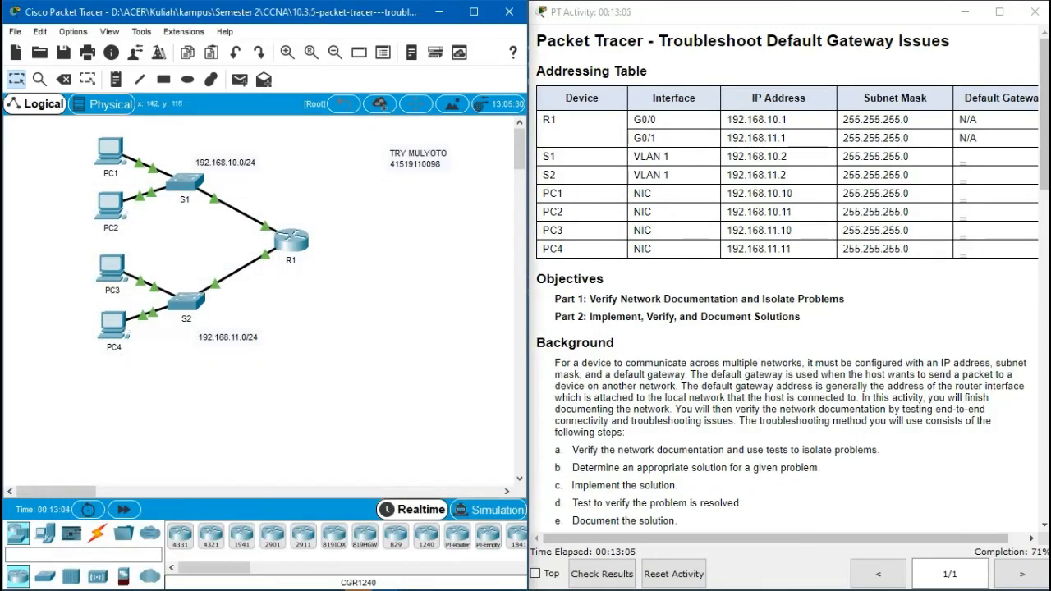
- Check PC2's IP address, subnet mask and default gateway in its IP Configuration against the addressing table
click(110, 205)
drag(534, 87, 289, 96)
click(96, 129)
click(193, 187)
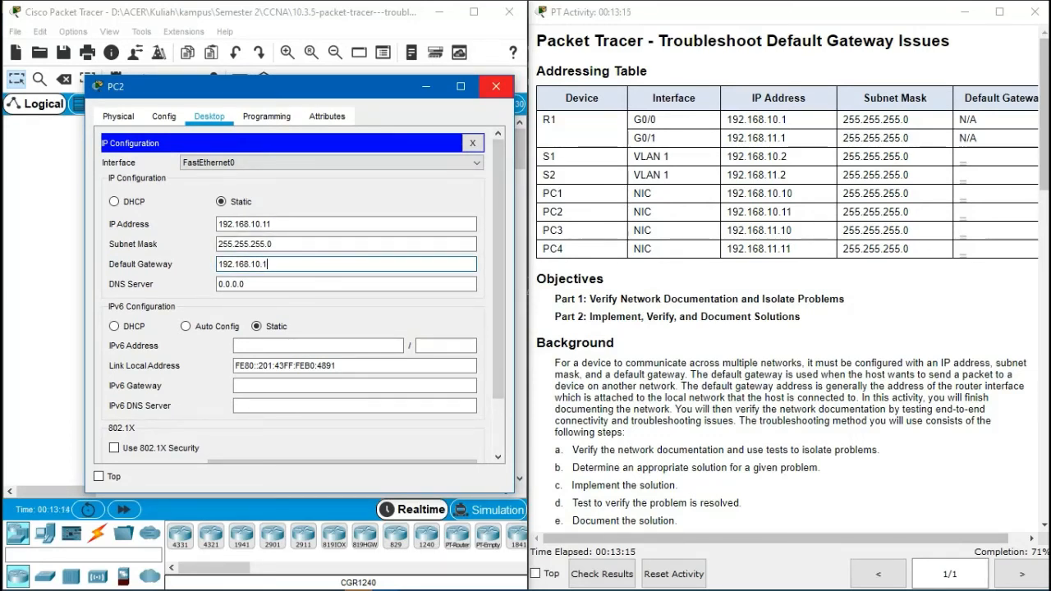
click(496, 86)
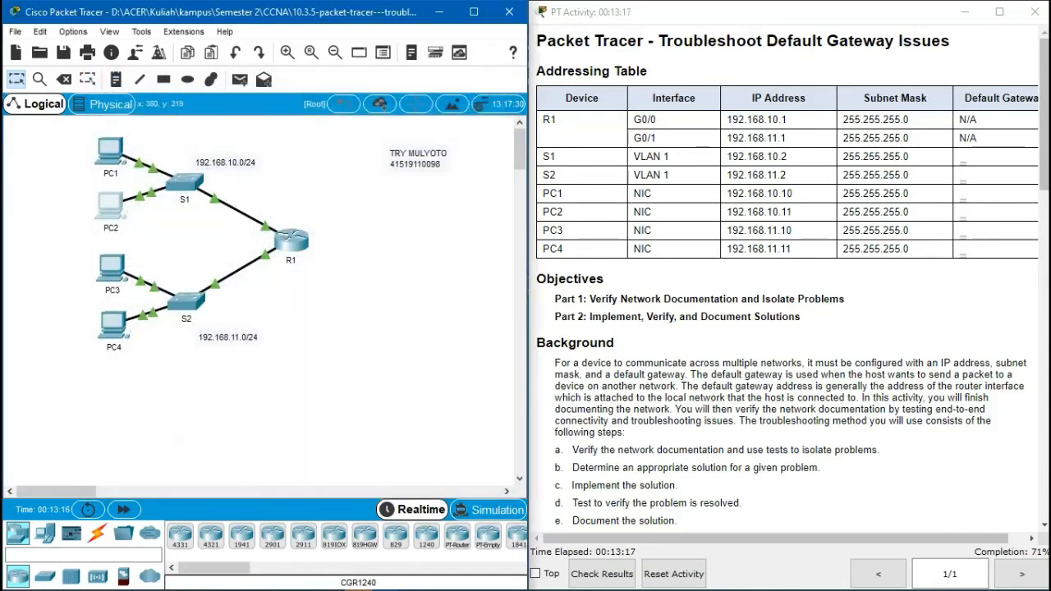
- Check PC3's IP address, subnet mask and default gateway in its IP Configuration against the addressing table
click(123, 269)
click(438, 116)
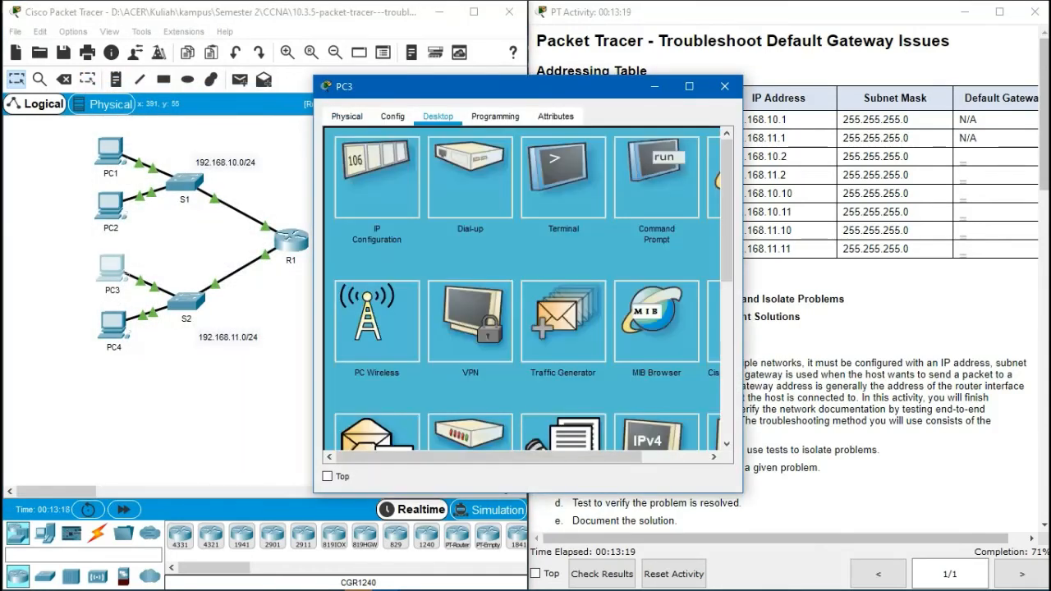
drag(489, 90, 230, 92)
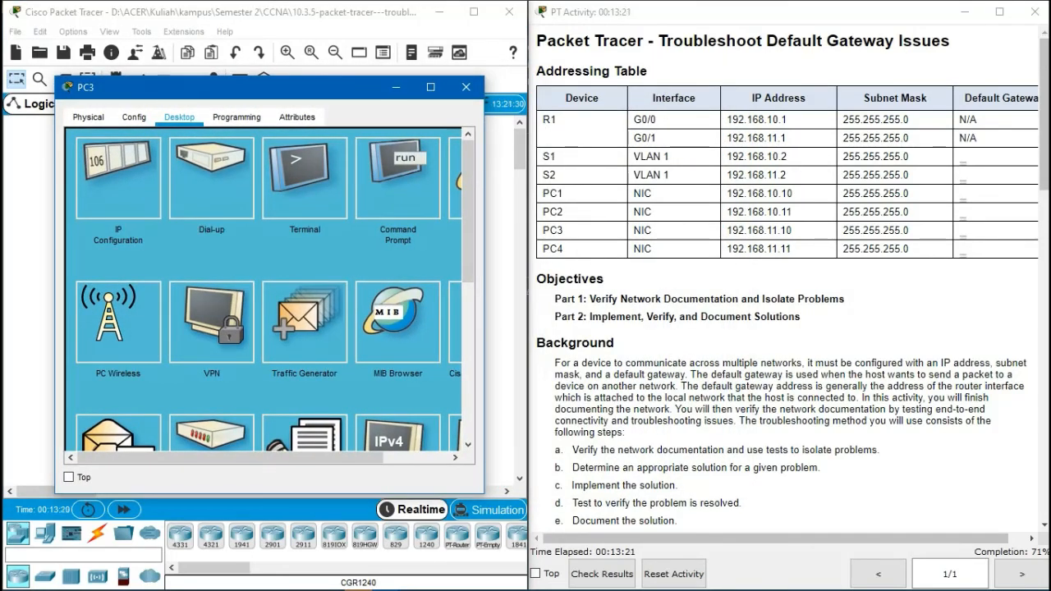
click(118, 177)
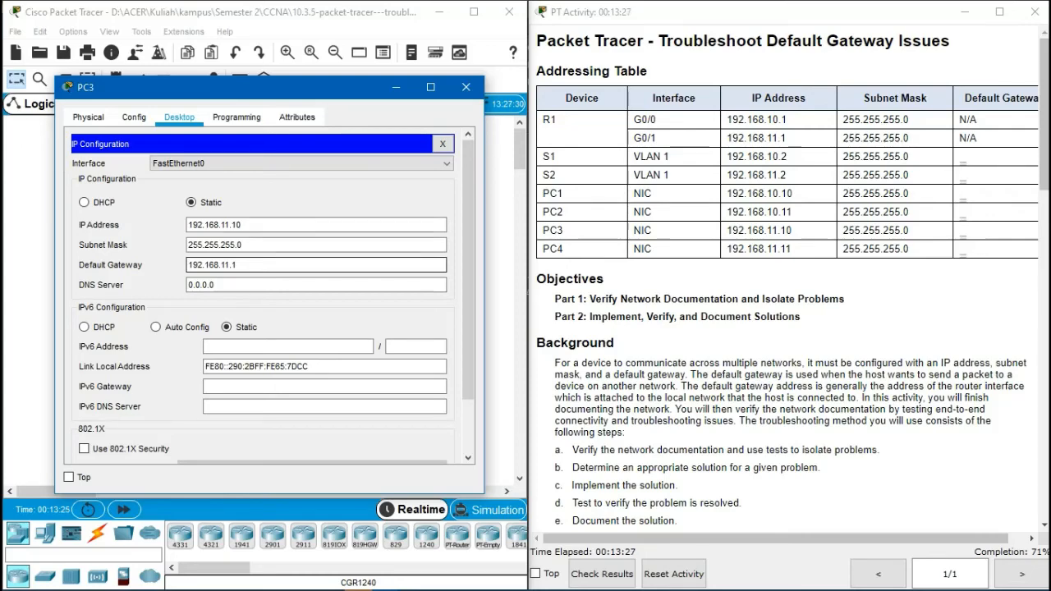
click(466, 87)
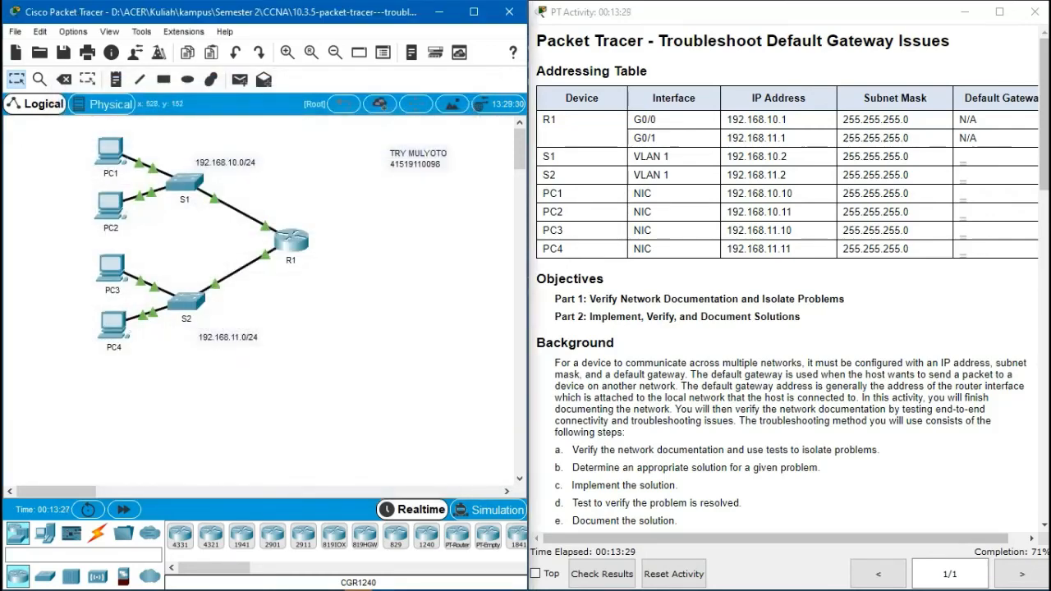
- Set PC4's default gateway to 192.168.11.1 in its IP Configuration and close the PC's window
click(113, 325)
drag(493, 87, 227, 97)
click(170, 126)
click(109, 187)
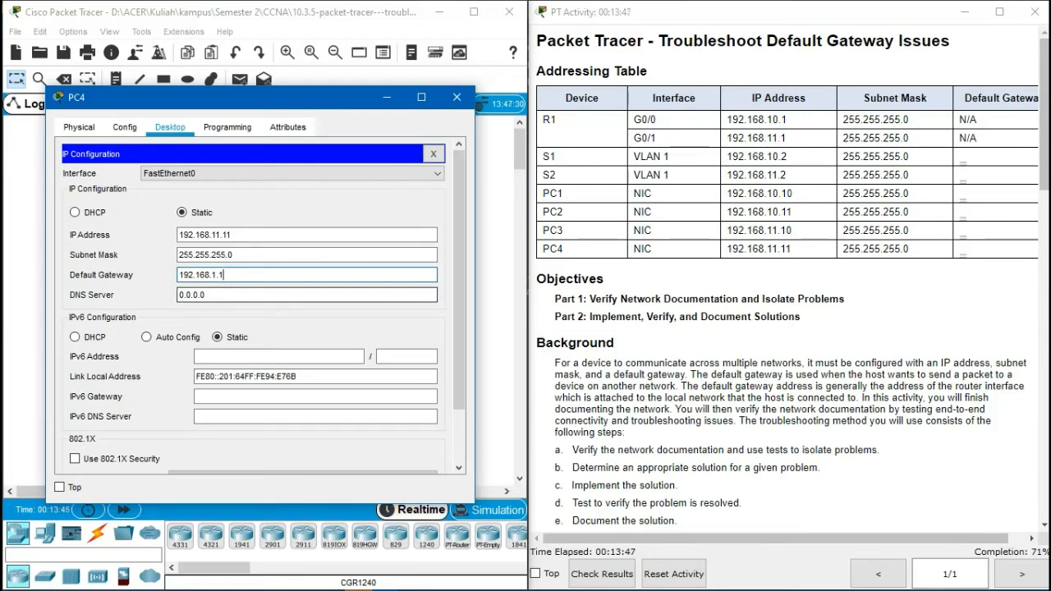
mouse_move(285, 105)
mouse_down()
mouse_move(273, 304)
mouse_move(273, 259)
mouse_move(292, 331)
mouse_move(291, 90)
mouse_up()
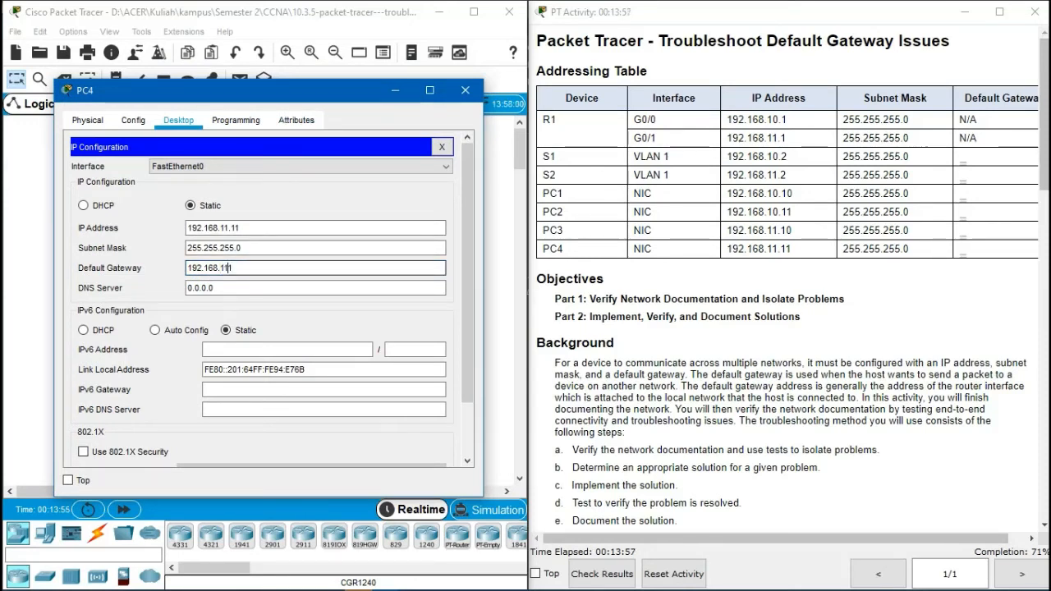
text(1)
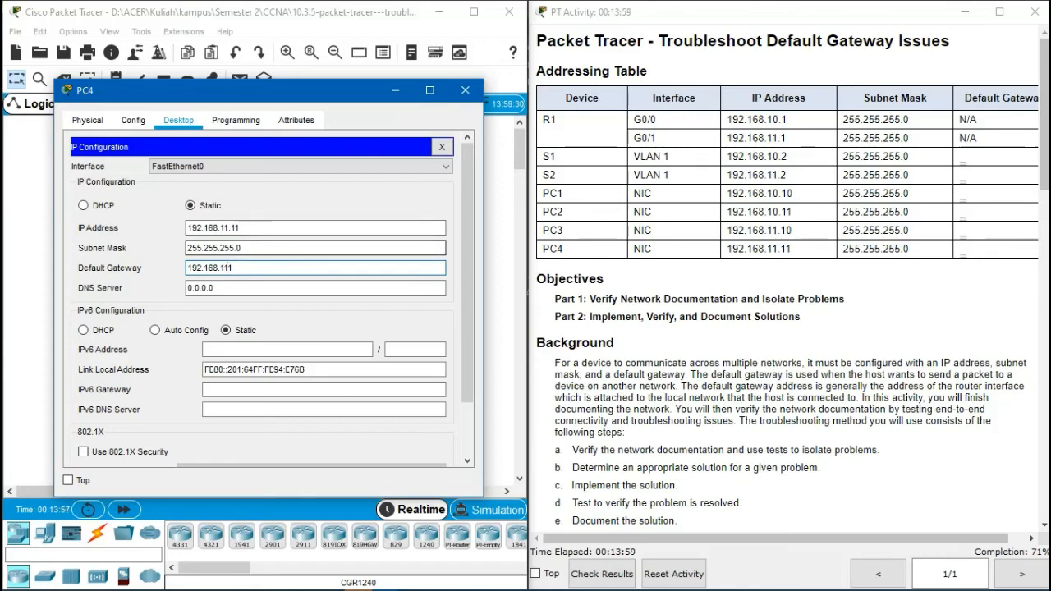
text(.1)
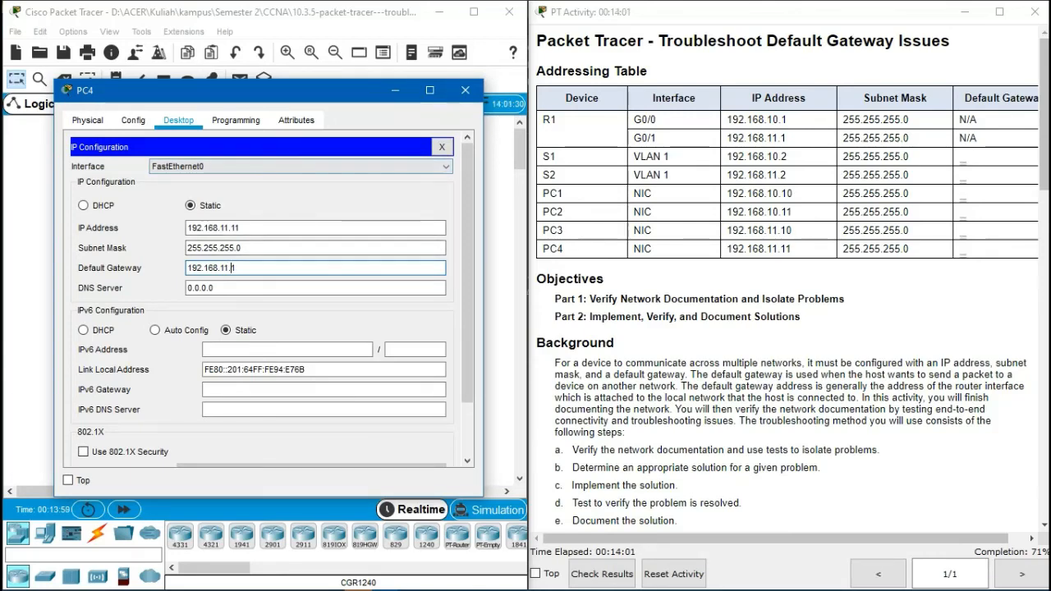
click(465, 90)
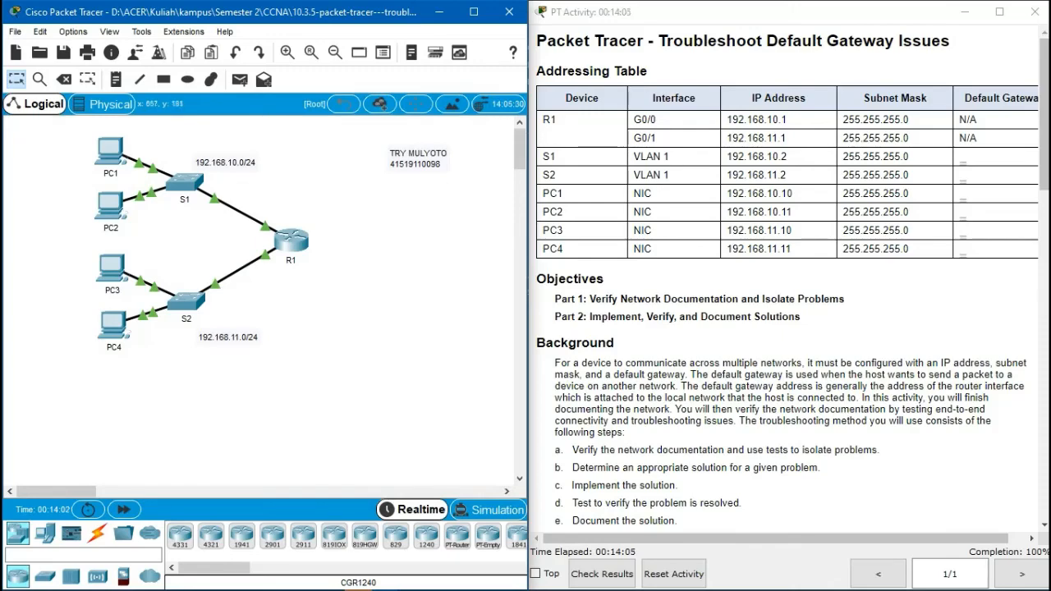
- Dismiss the exit prompt without saving and maximize the network workspace window to reveal the PDU list
scroll(789, 279, down, 5)
scroll(788, 280, up, 5)
click(240, 79)
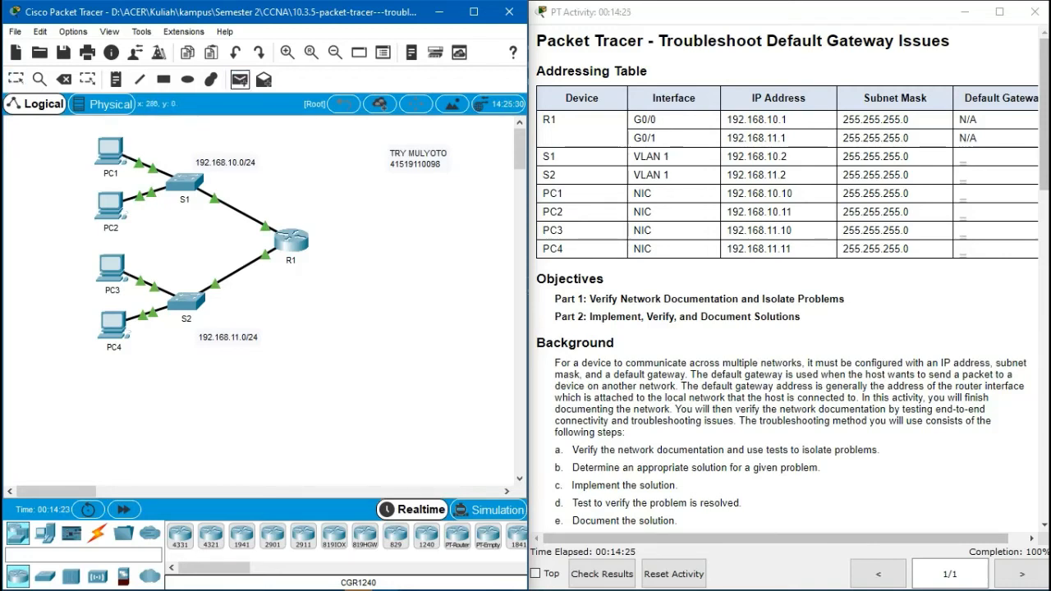
click(510, 12)
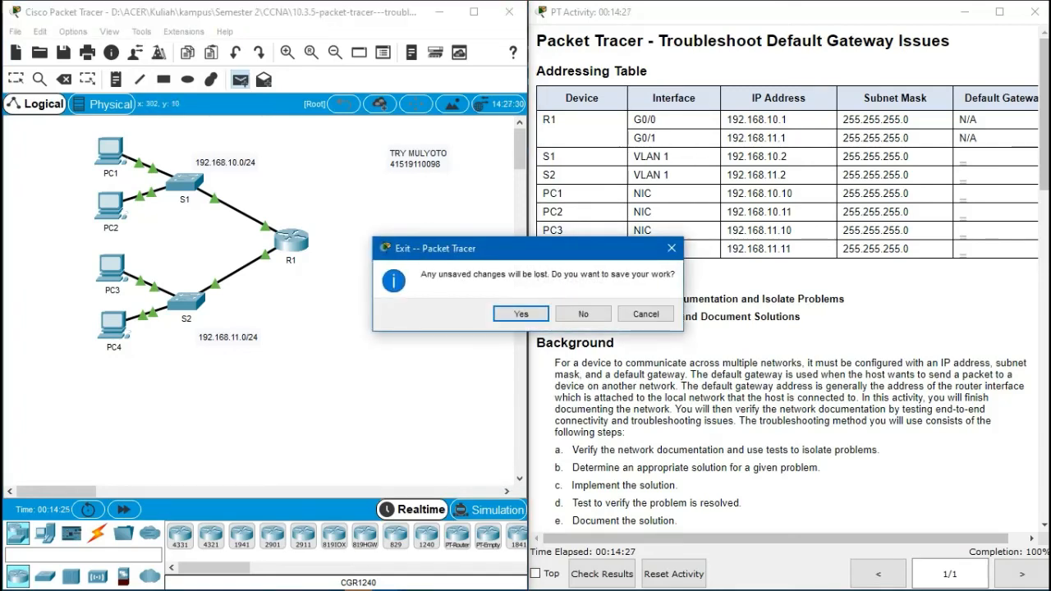
key(Escape)
click(474, 11)
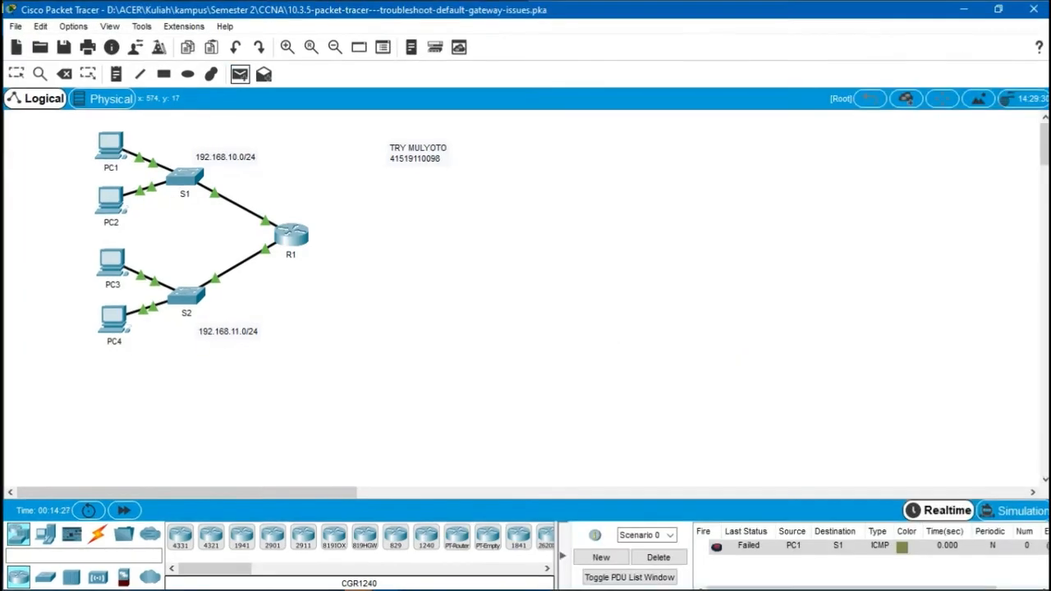
- Test connectivity with simple PDUs sent from PC1 to PC3 and from PC1 to PC4
click(115, 148)
click(113, 263)
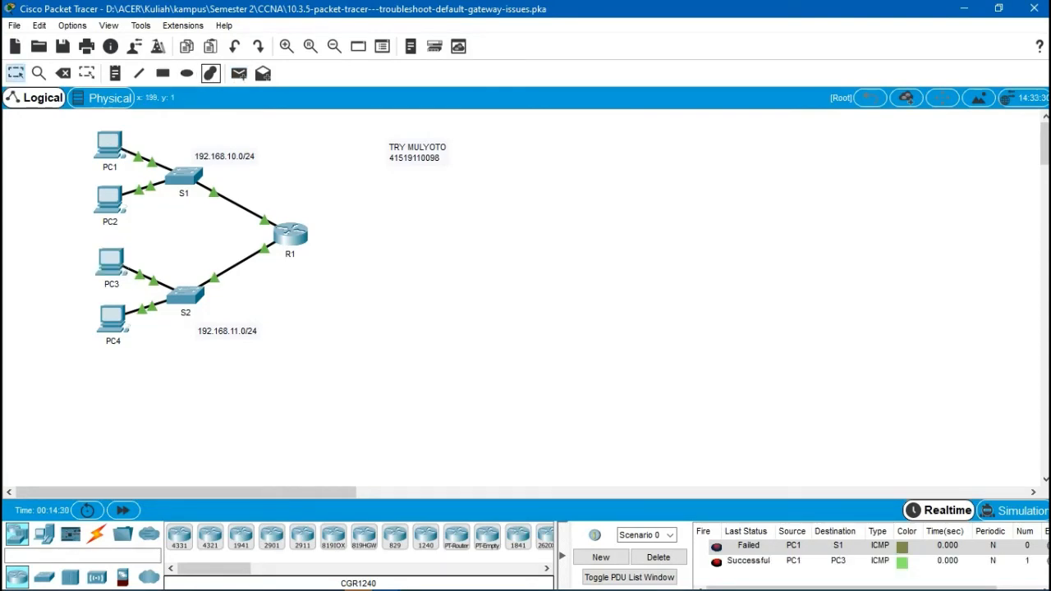
click(239, 74)
click(115, 148)
click(115, 321)
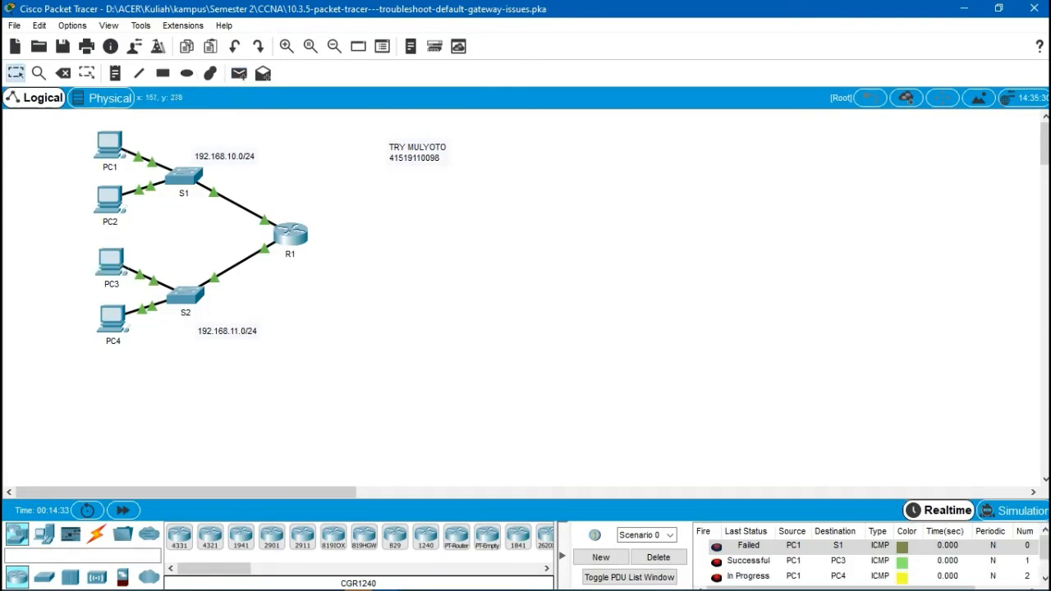
- Test connectivity with simple PDUs sent from PC3 to PC2 and from PC1 to PC2
click(239, 73)
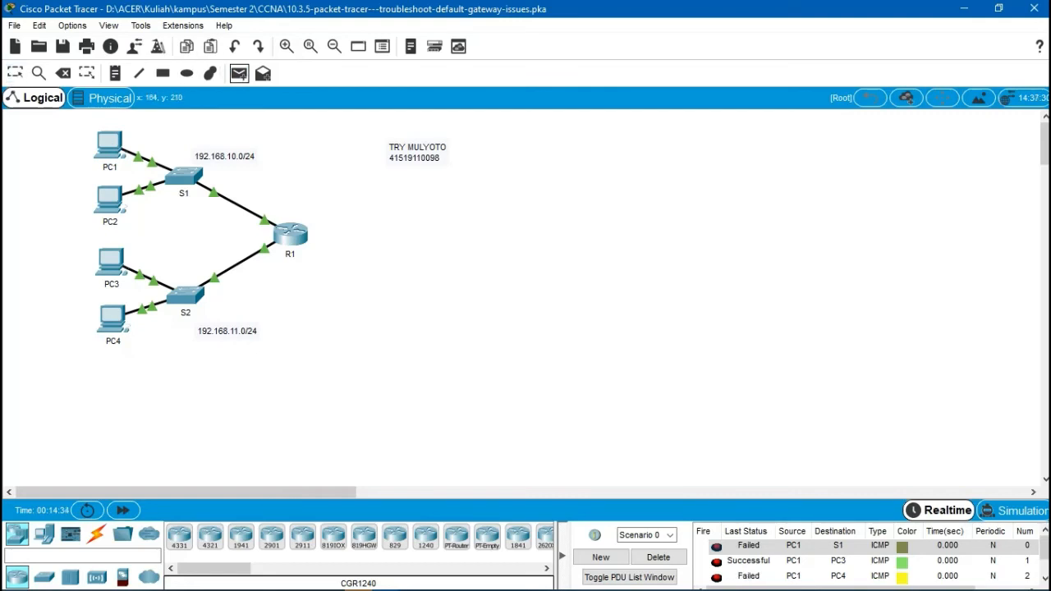
click(114, 265)
click(112, 199)
click(239, 73)
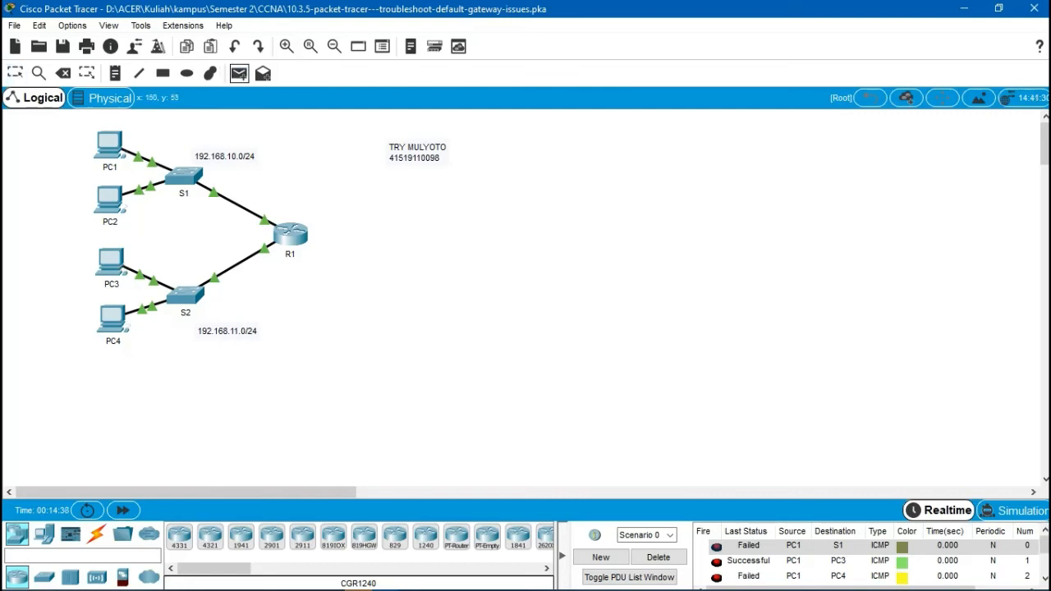
click(120, 151)
click(118, 207)
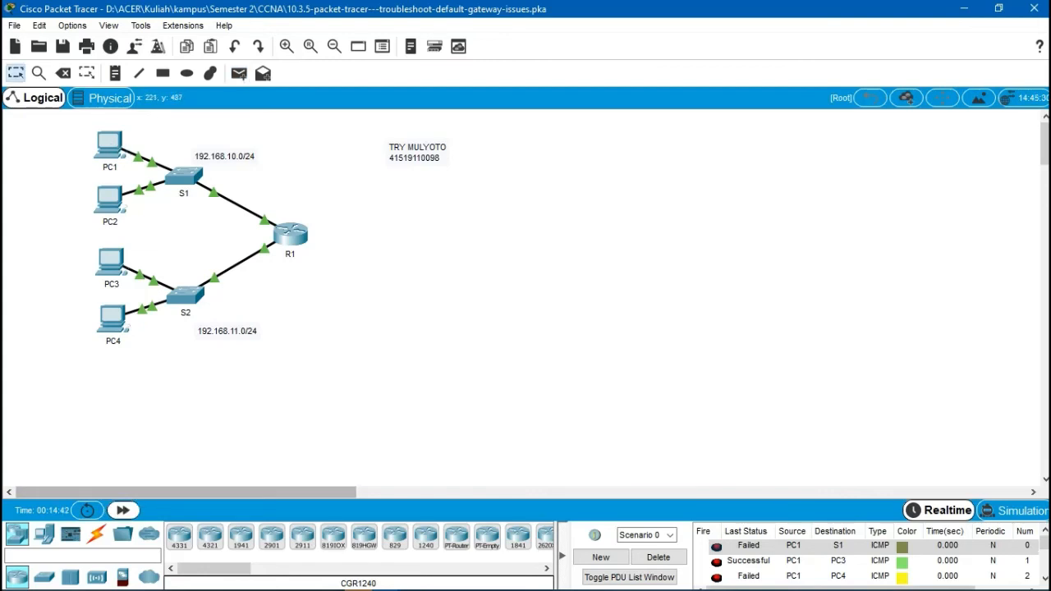
- Fast-forward the network time and delete all test PDUs from Scenario 0
click(124, 511)
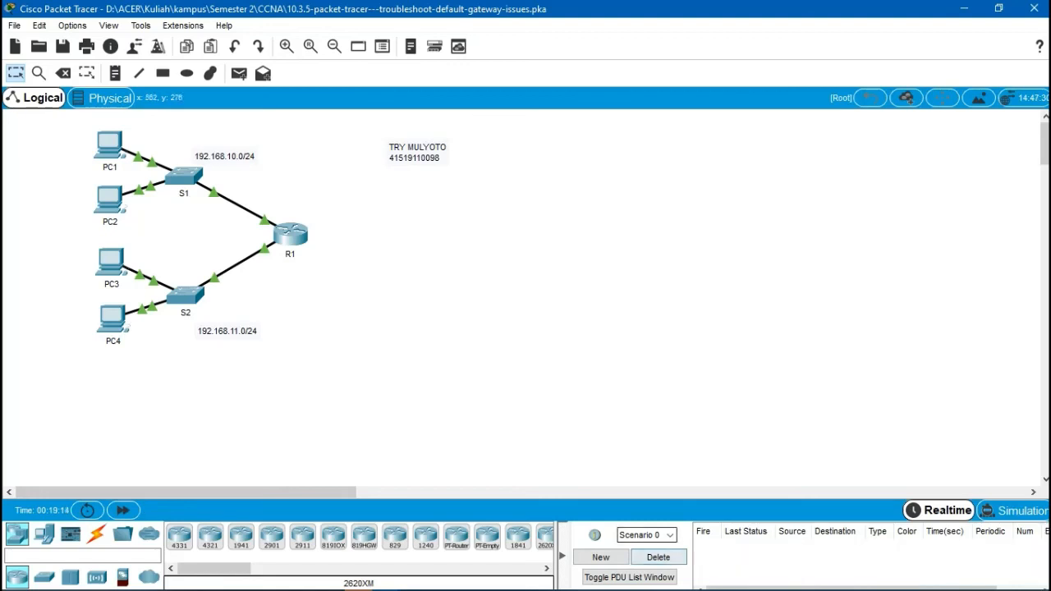
- Send simple PDUs from PC1 to PC3 and from PC4 to PC2 in the cleared scenario
click(239, 74)
click(109, 146)
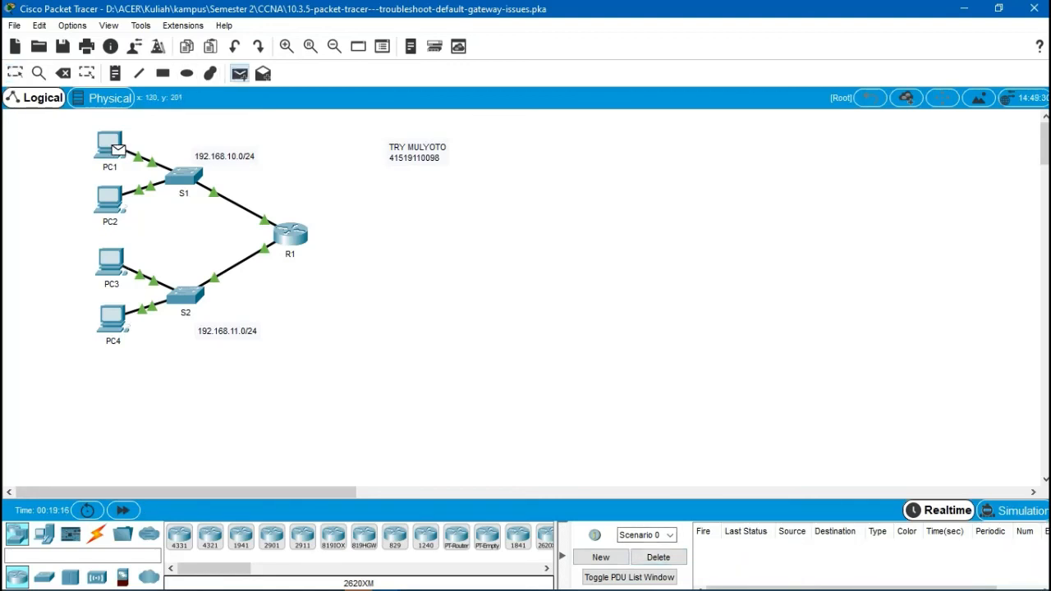
click(111, 262)
click(239, 73)
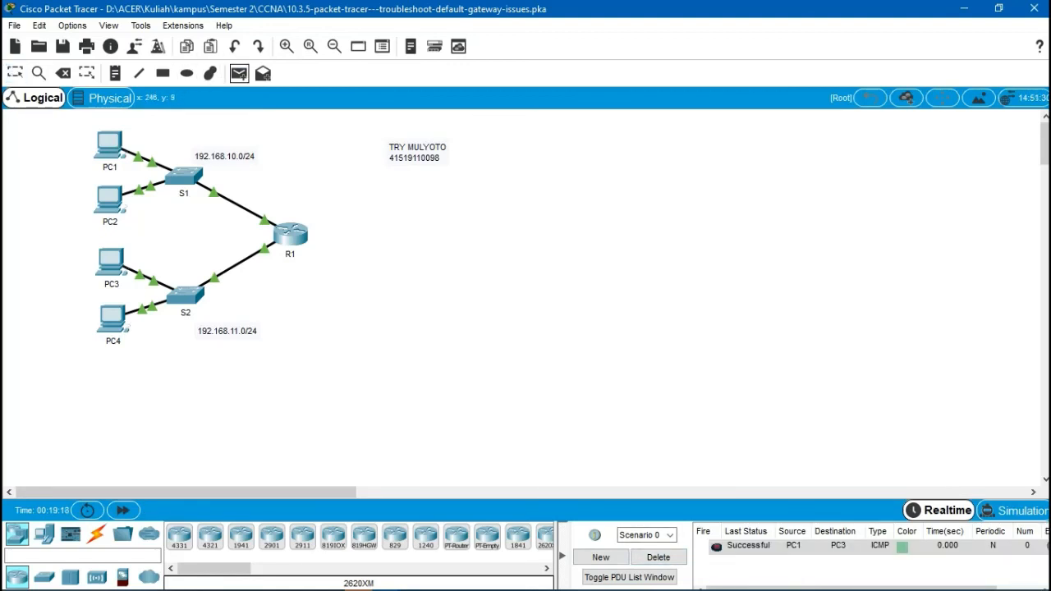
click(115, 319)
click(109, 197)
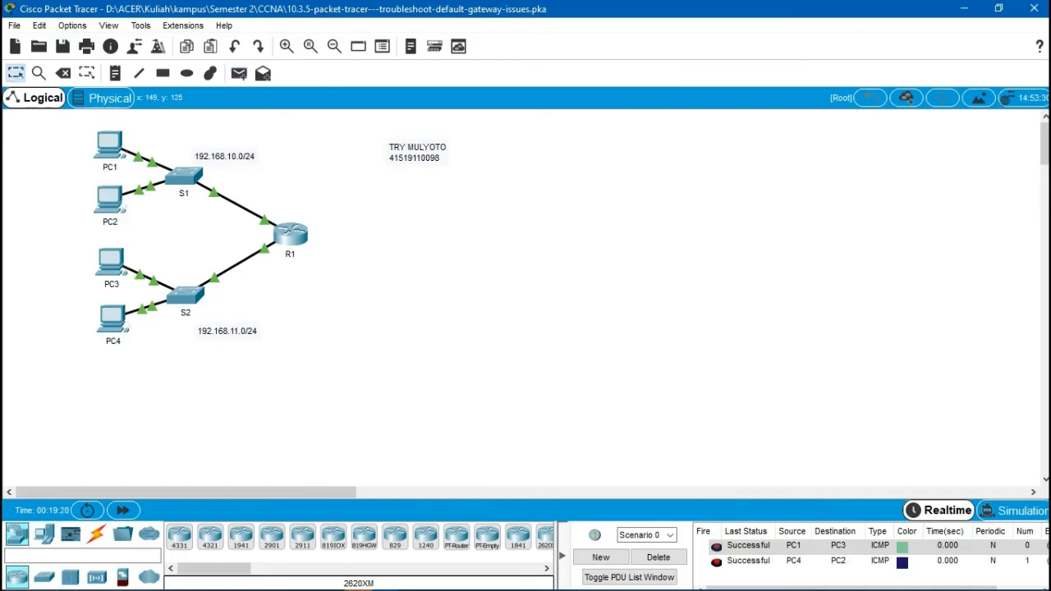
- Send a simple PDU from PC2 to router R1 and leave the PDU tool
click(239, 73)
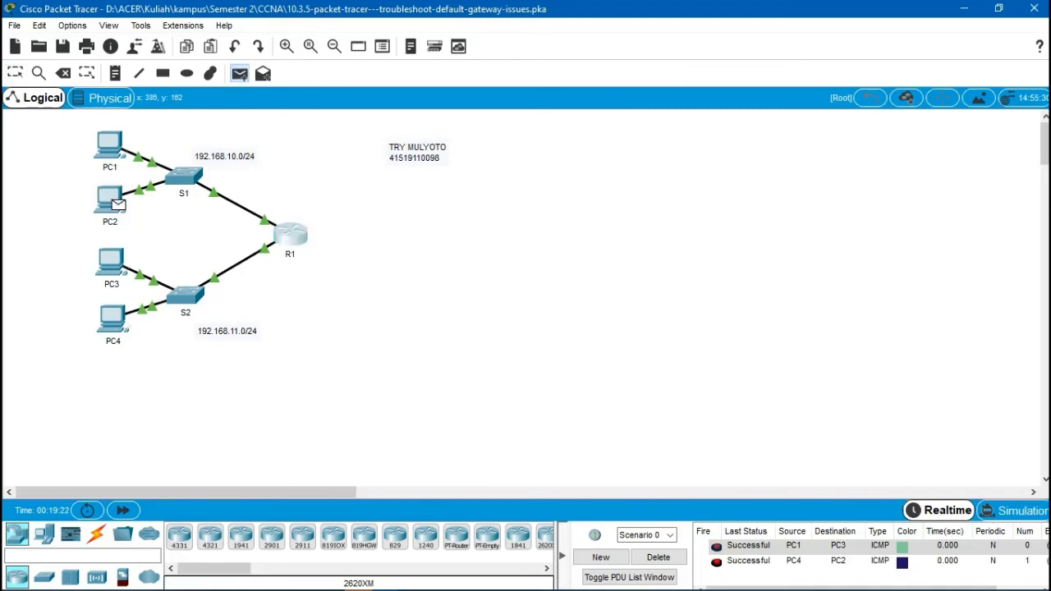
click(115, 201)
click(290, 236)
click(239, 73)
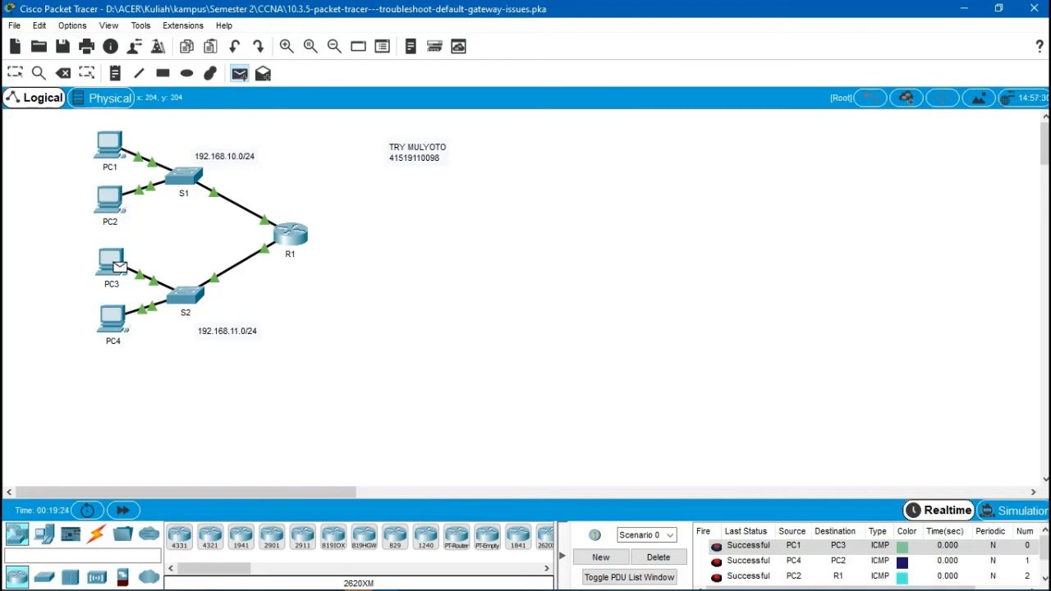
key(Escape)
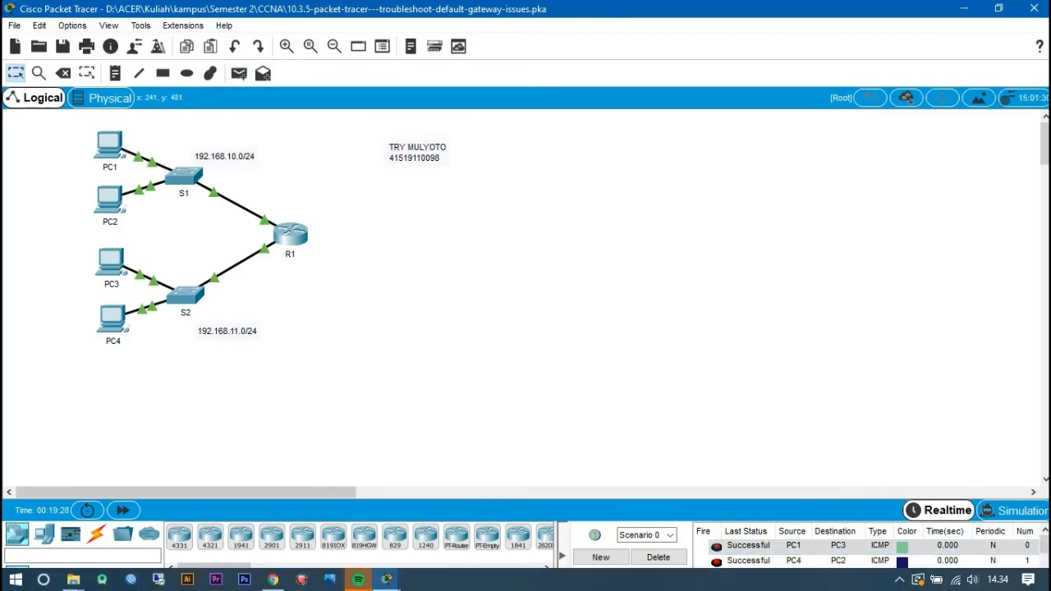
- Arrange the network workspace window side by side with the PT Activity instructions window
click(386, 580)
click(433, 516)
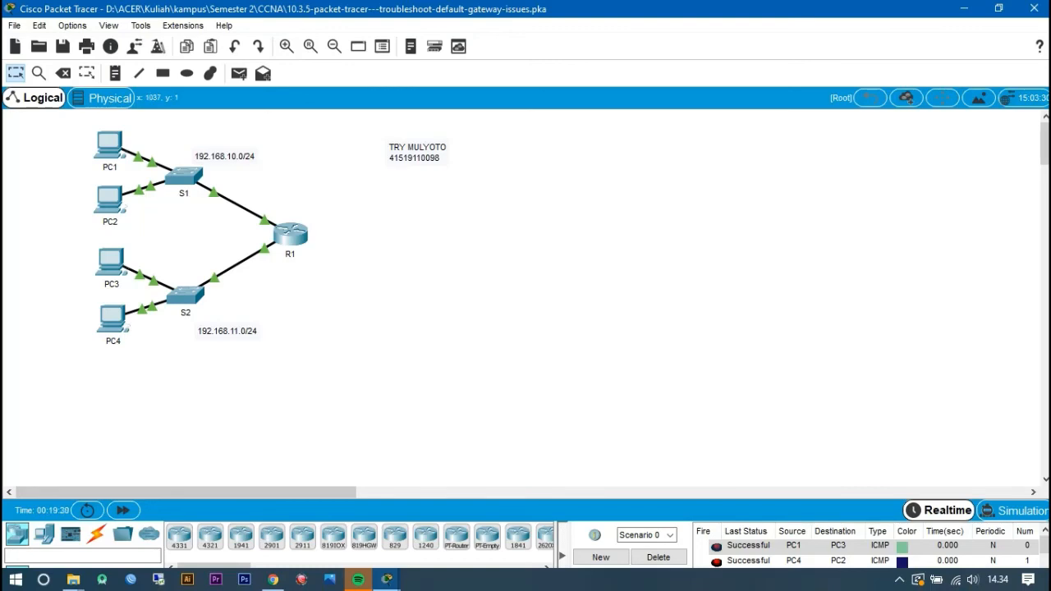
drag(696, 9, 1, 107)
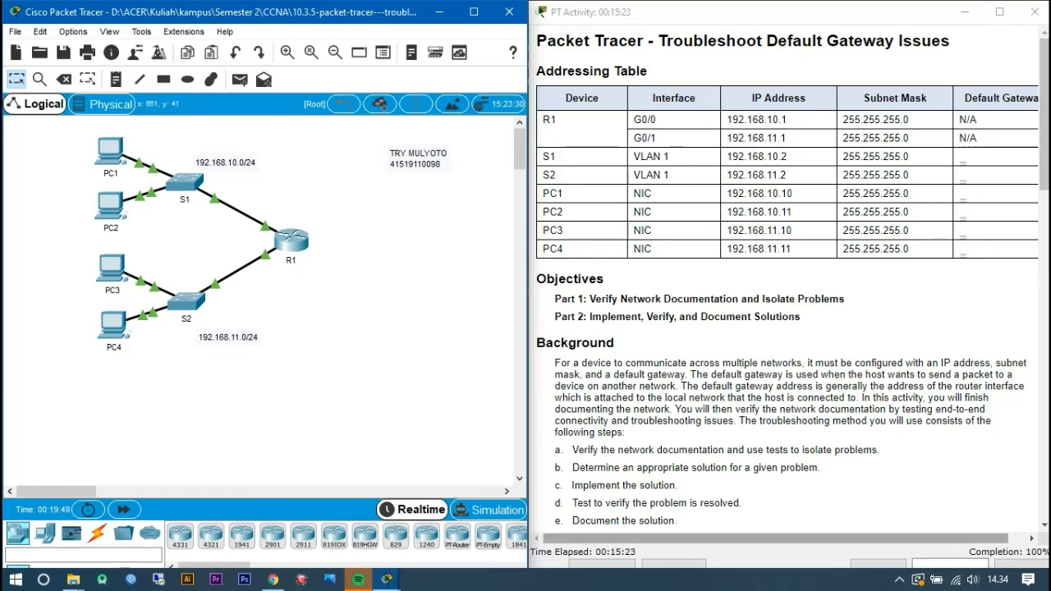
click(899, 580)
click(899, 552)
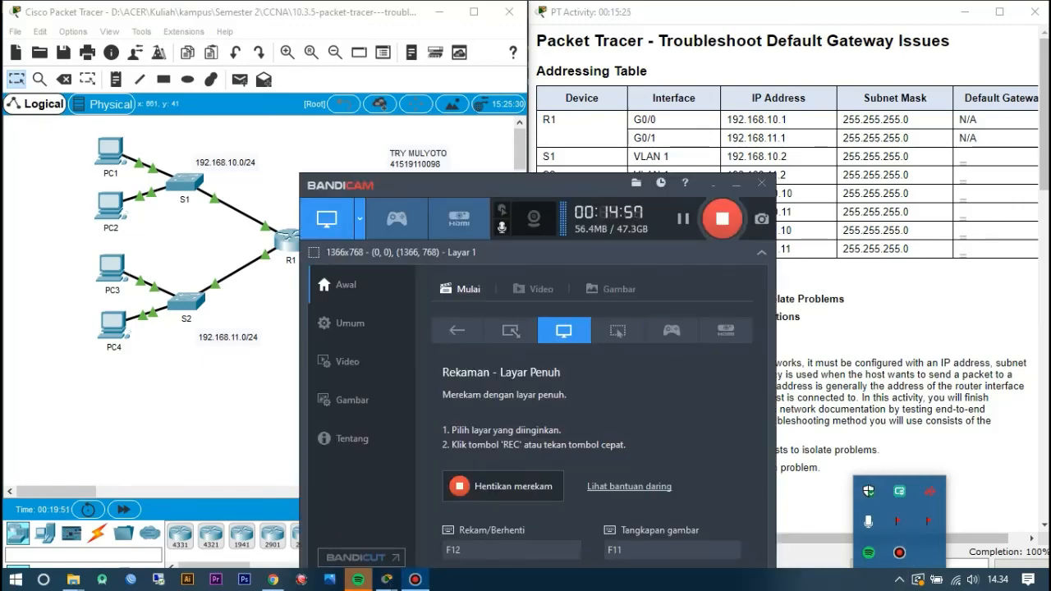